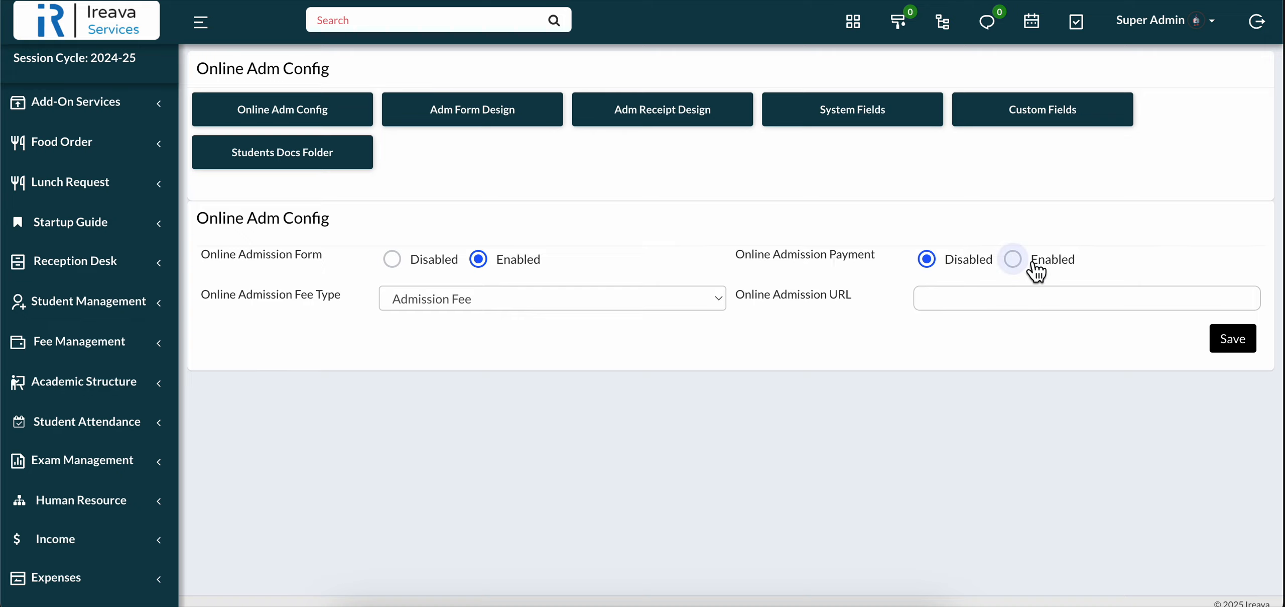
Enable online admission payment in the online admission configuration
click(1013, 259)
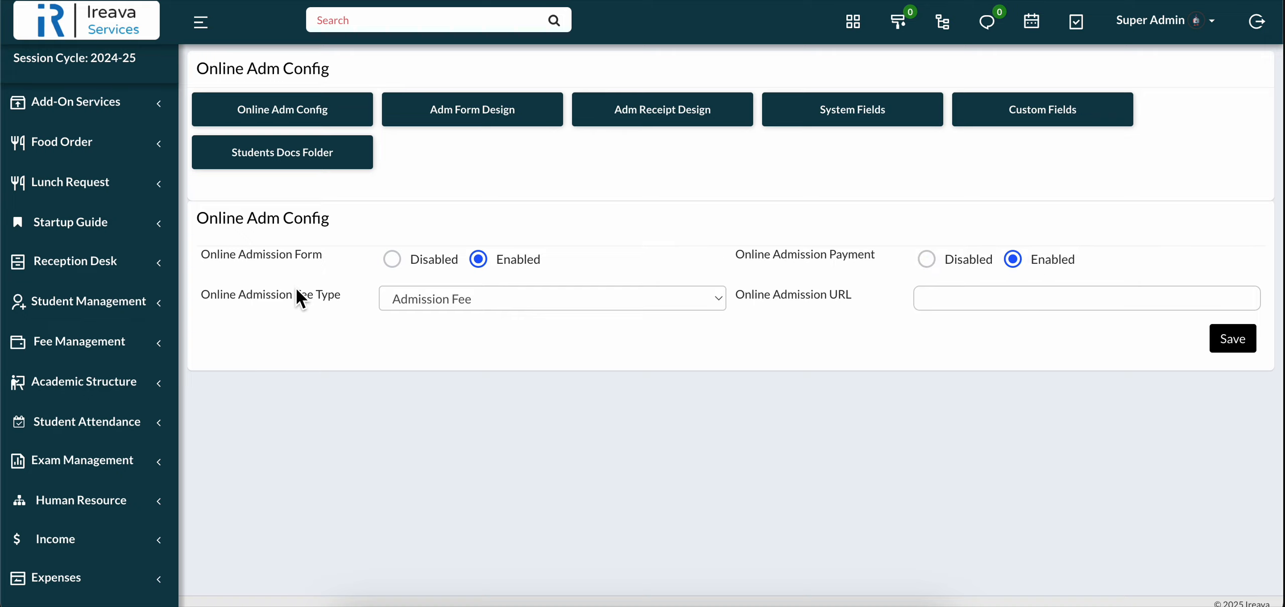
Open the fee management setup and check the fees type list for the Admission Fee entry
click(83, 342)
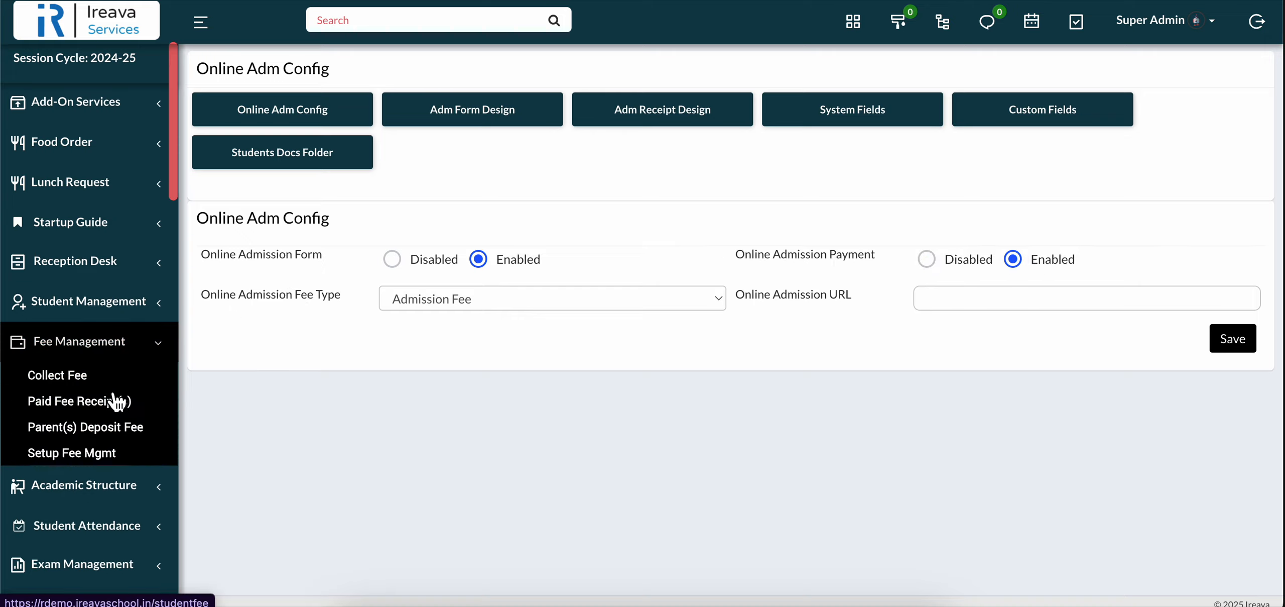
click(80, 454)
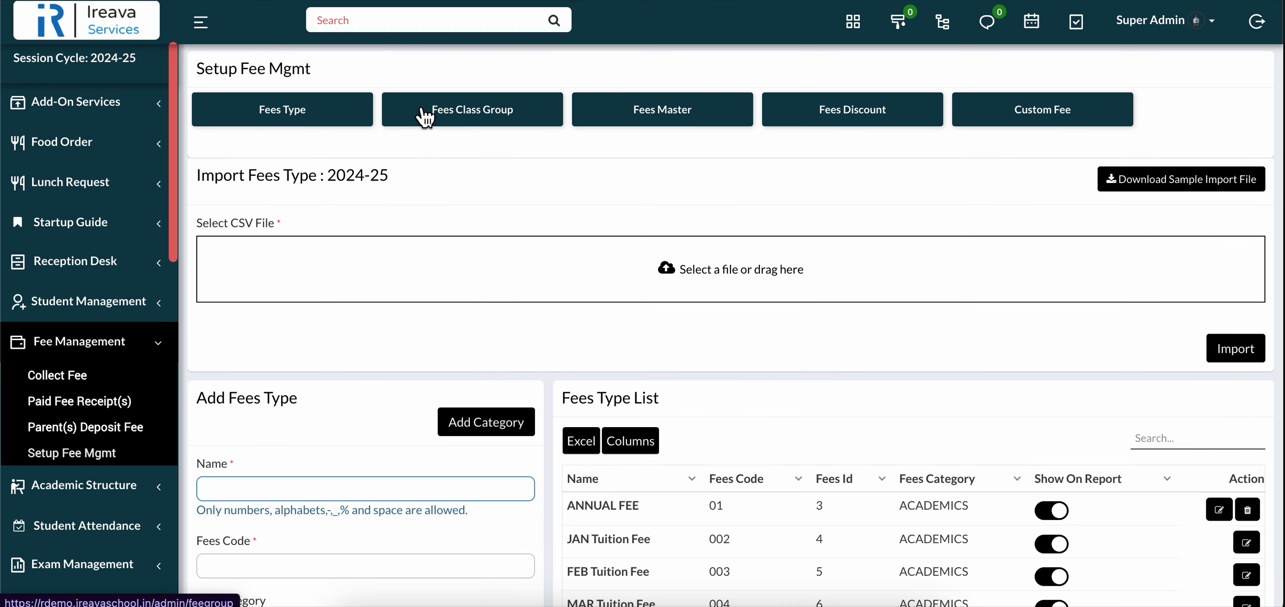
scroll(692, 322, down, 10)
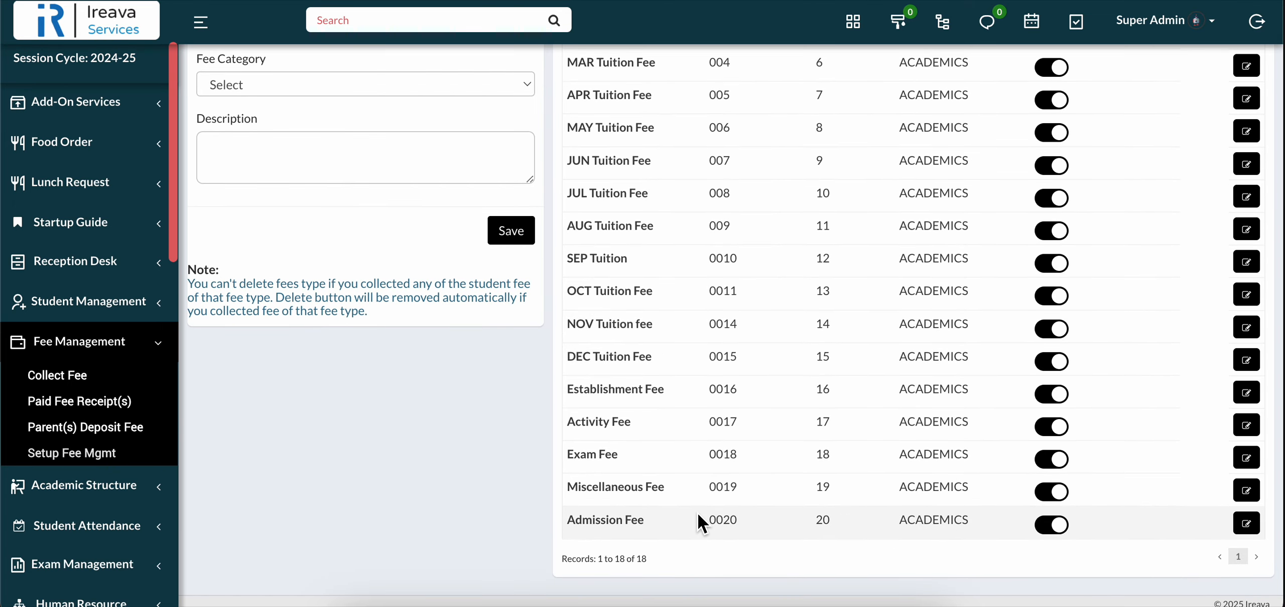
mouse_move(616, 519)
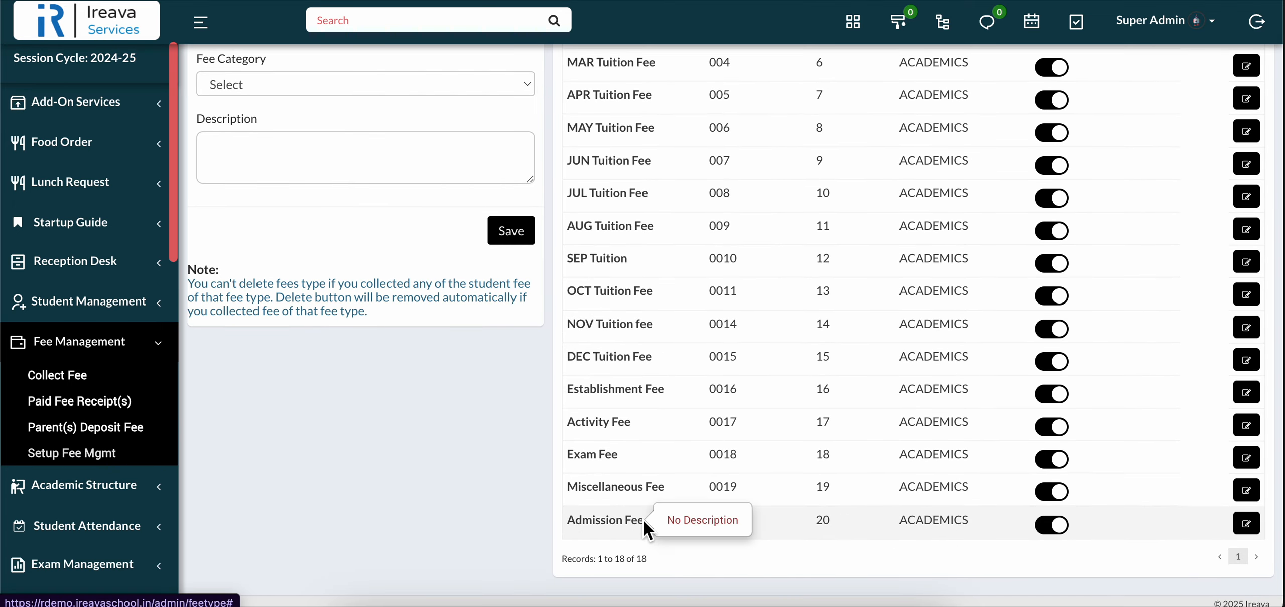
scroll(642, 519, up, 10)
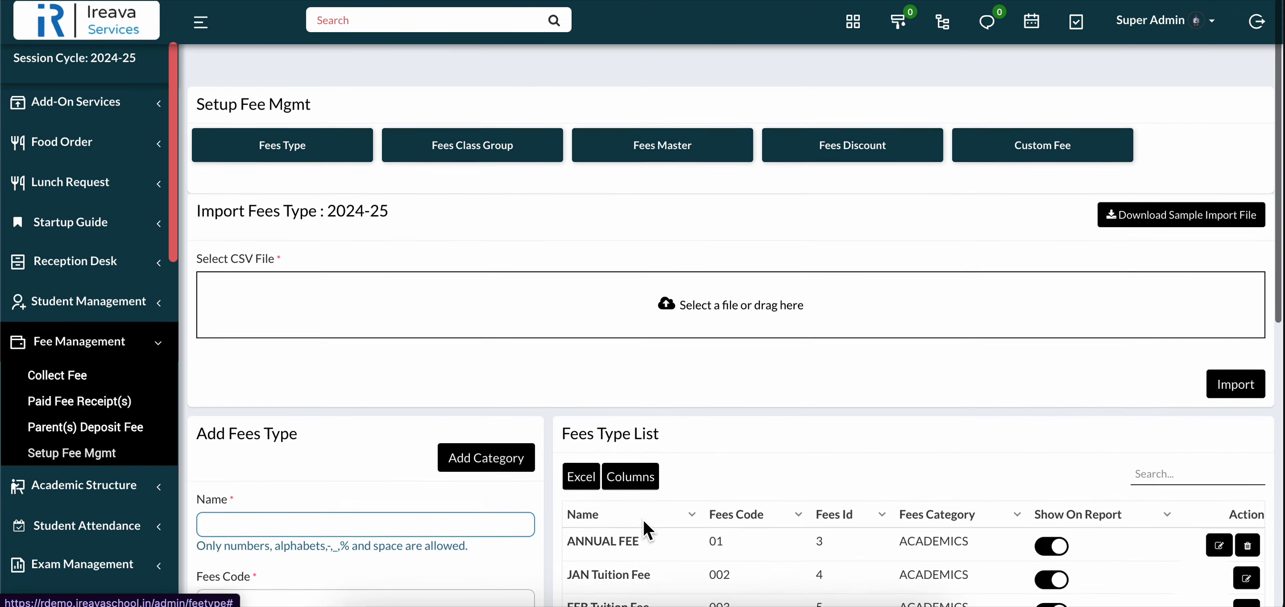
Review the fees class groups and their naming rules, and open the academic class list to compare class names
click(453, 107)
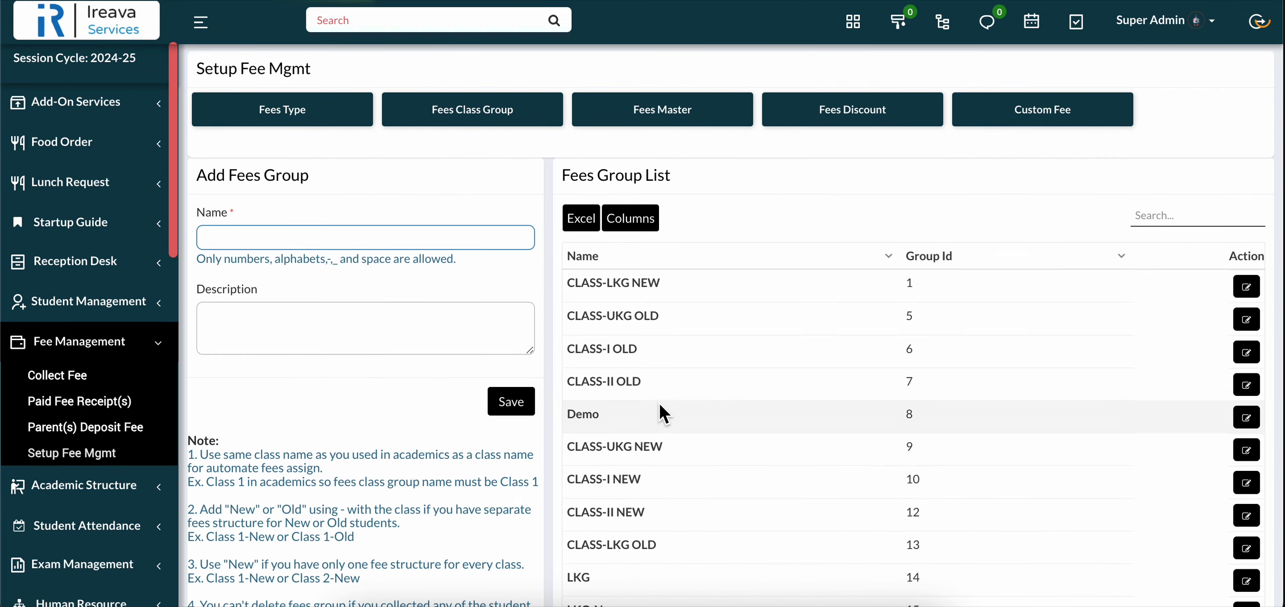
scroll(660, 407, down, 3)
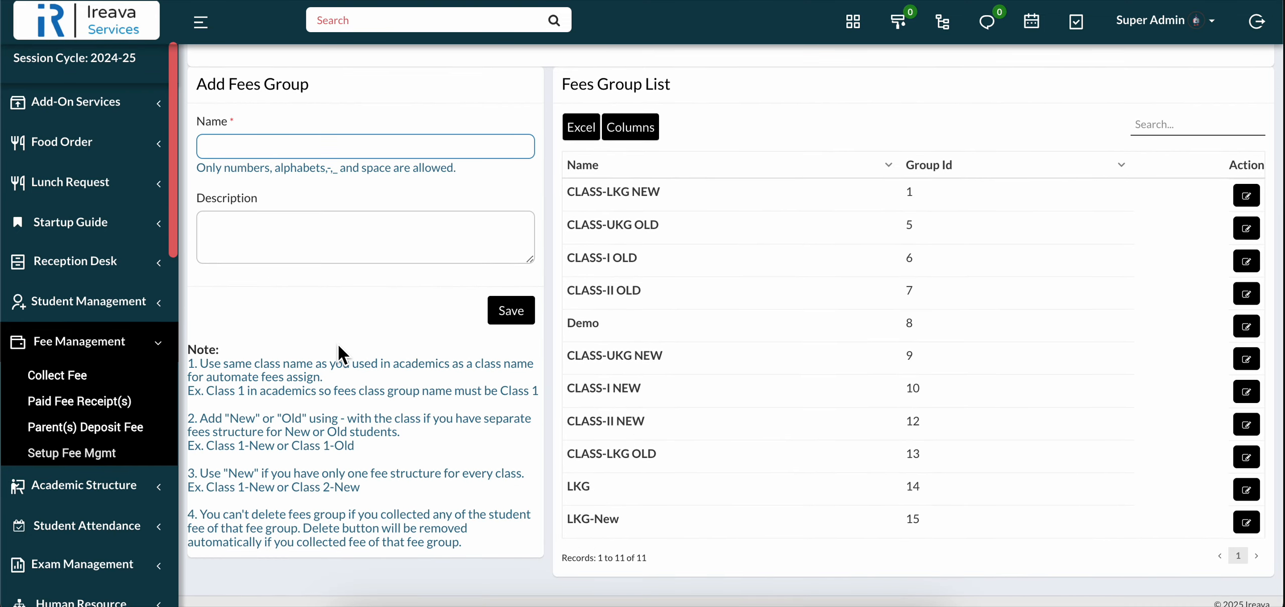
mouse_move(581, 491)
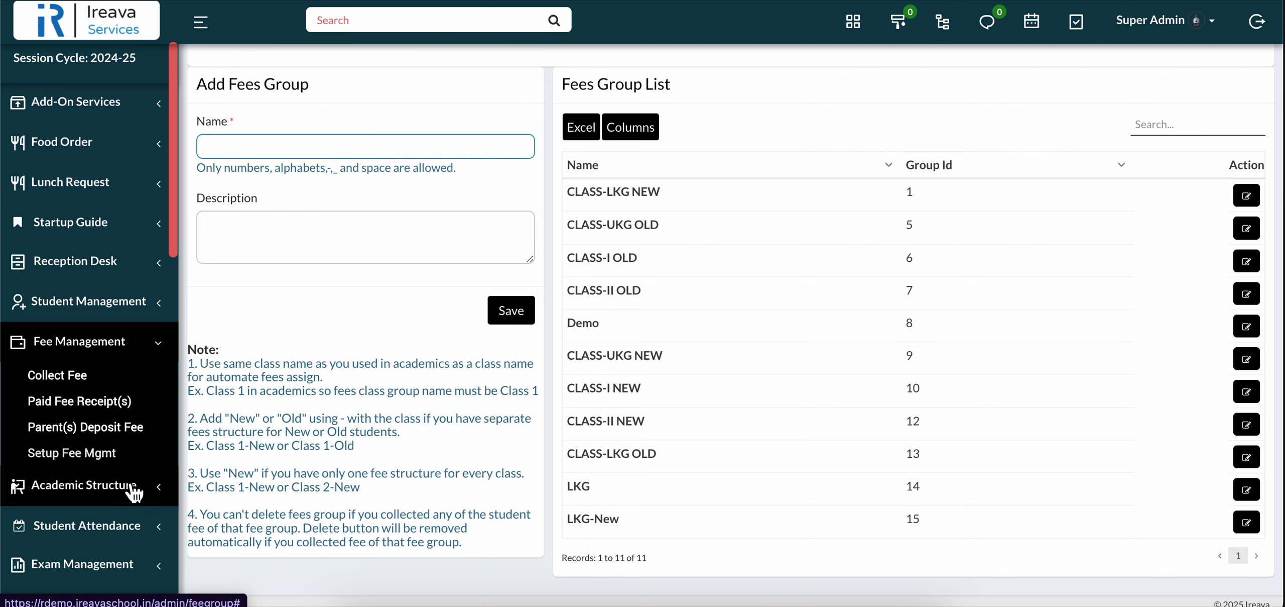
click(96, 485)
scroll(100, 525, down, 3)
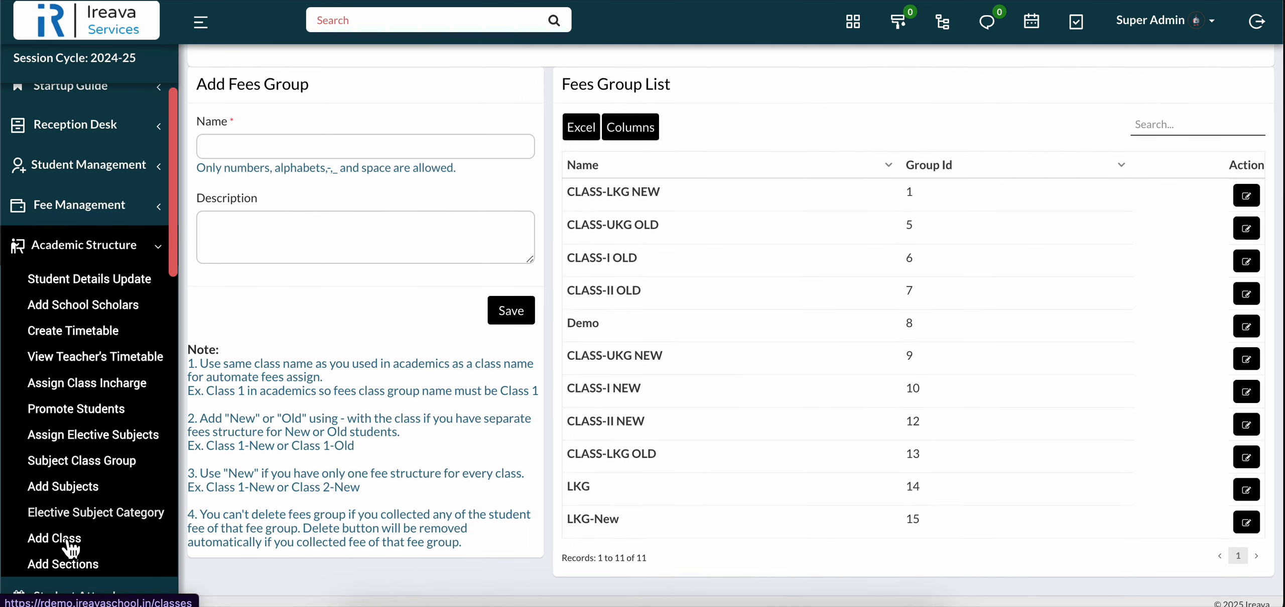
click(65, 536)
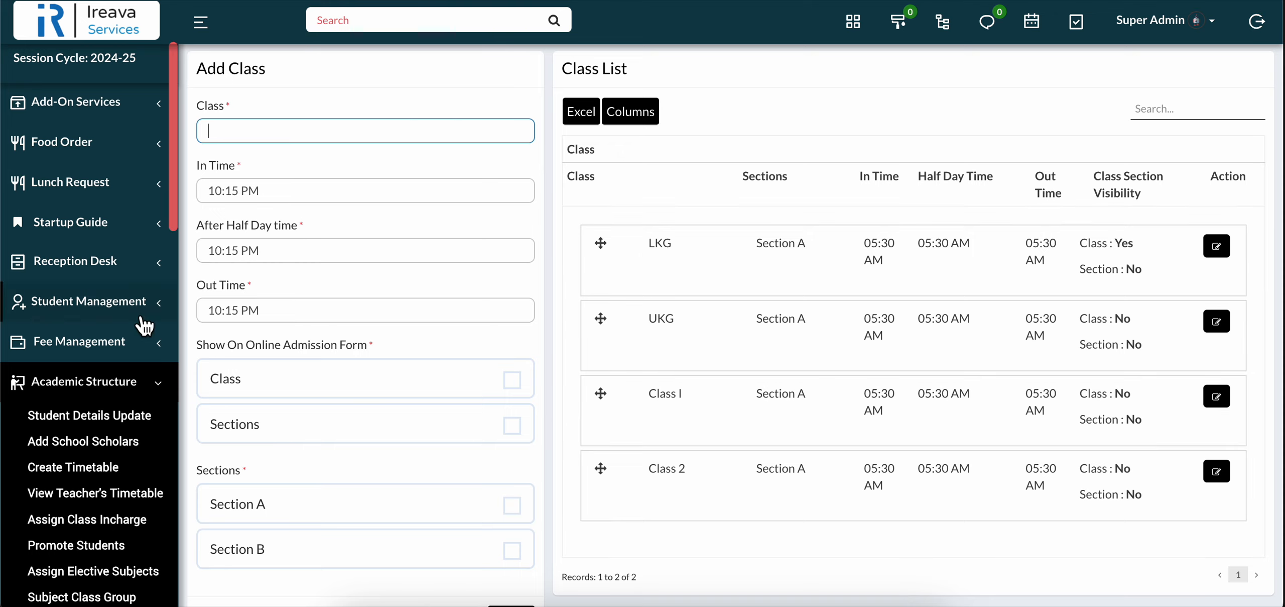
Return to the fee management setup to recheck the fees class group list and look through the Fees Master
click(120, 341)
click(73, 455)
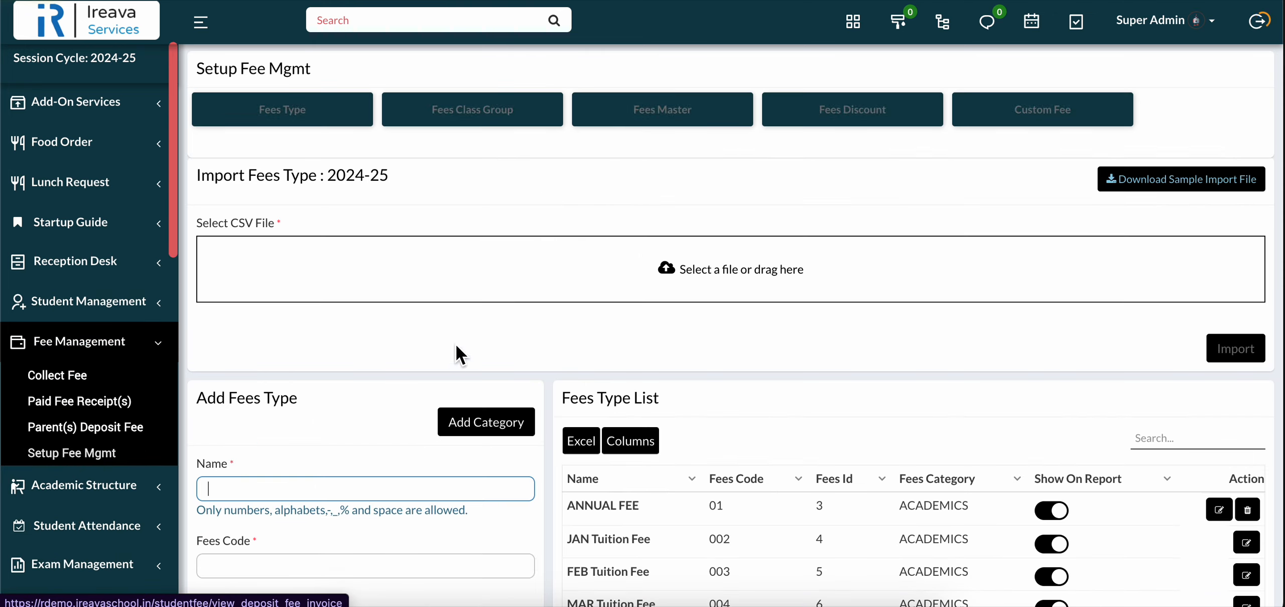
click(424, 118)
scroll(640, 452, down, 2)
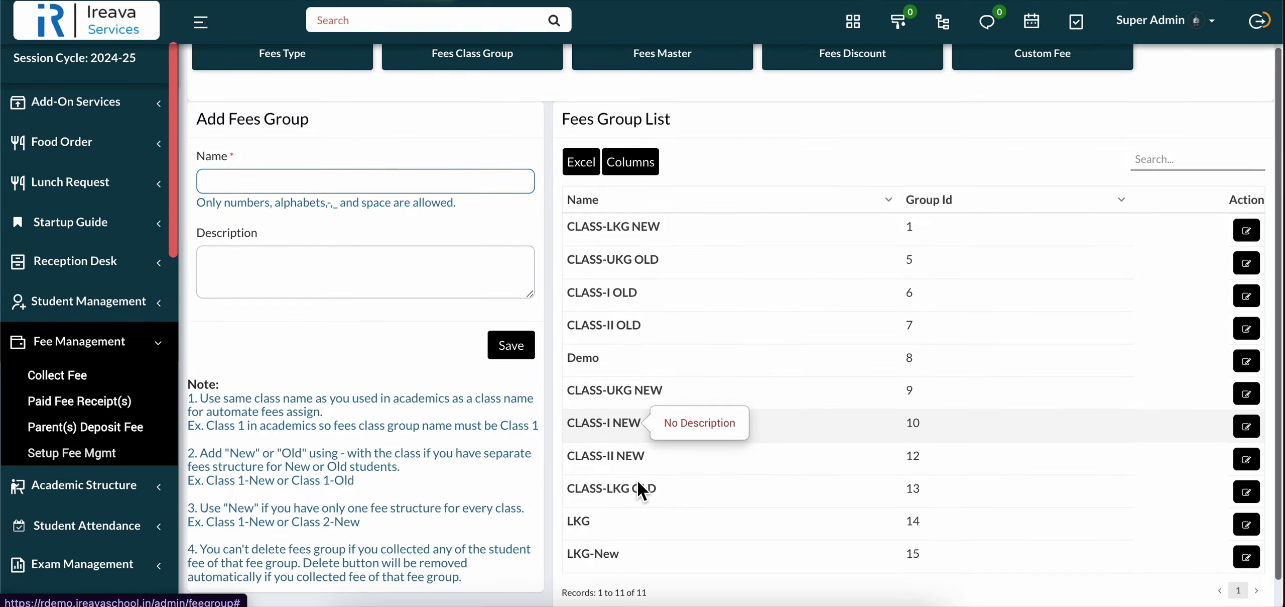
scroll(591, 488, up, 2)
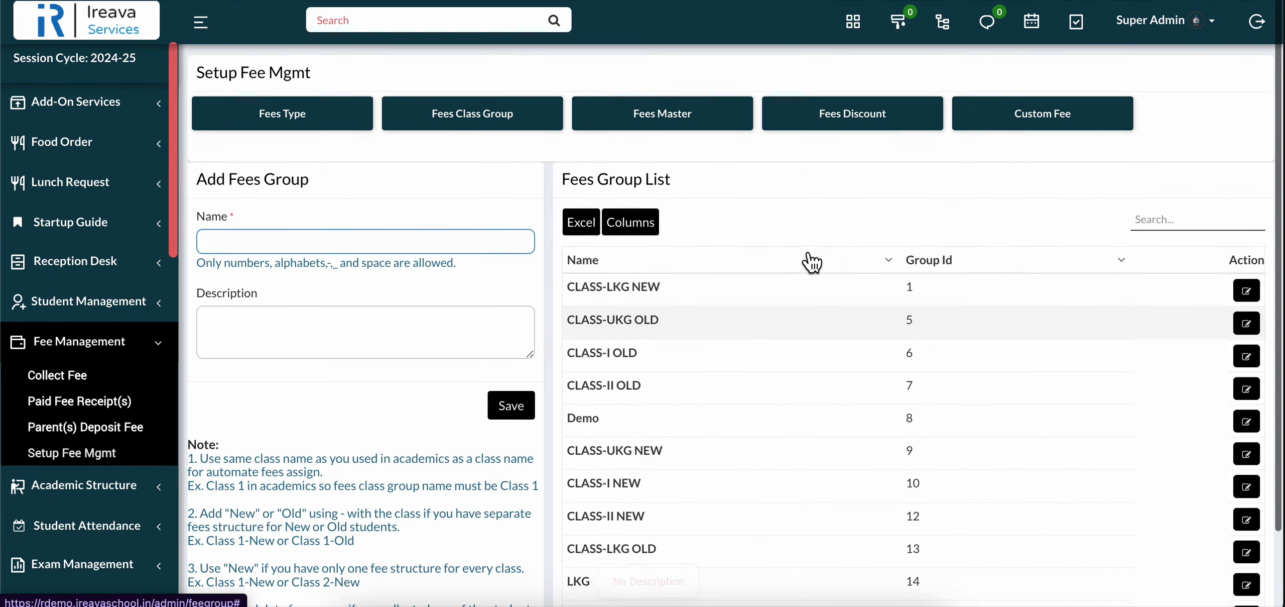
click(693, 123)
scroll(748, 342, down, 20)
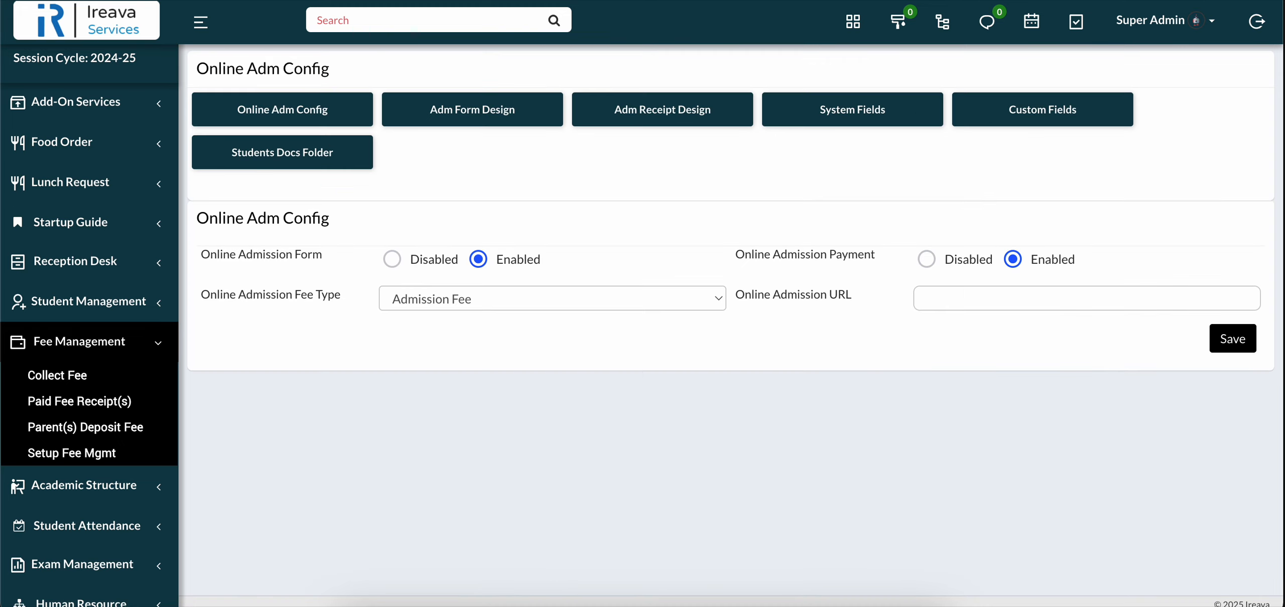
Choose Admission Fee as the online admission fee type and save the online admission configuration
click(499, 306)
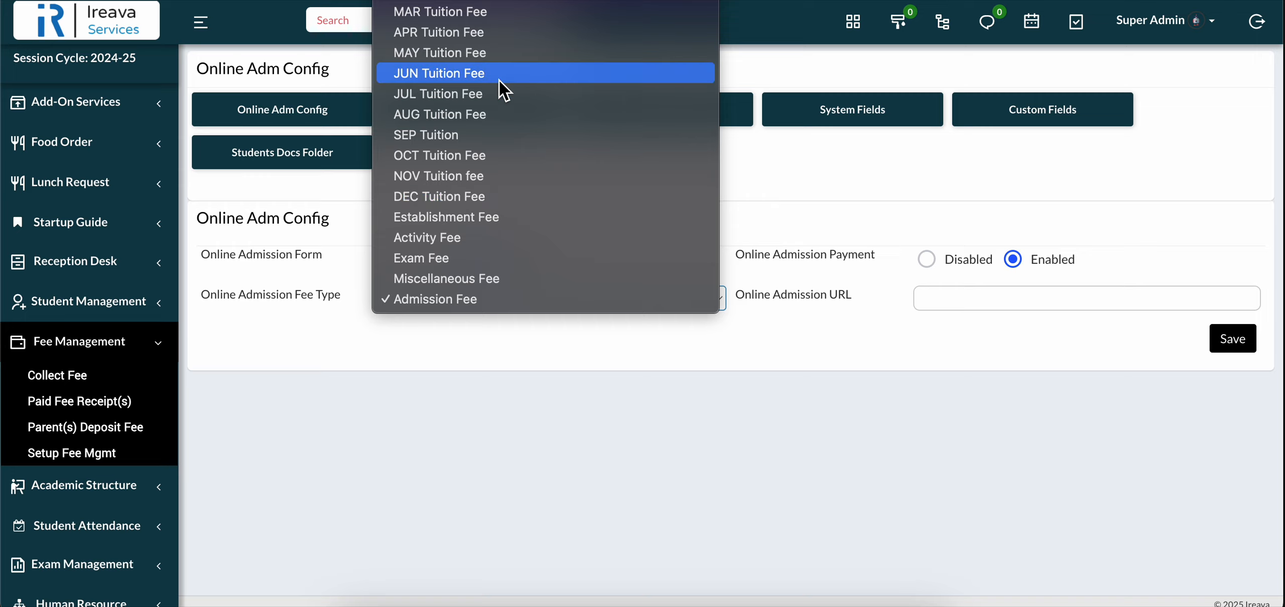
click(301, 281)
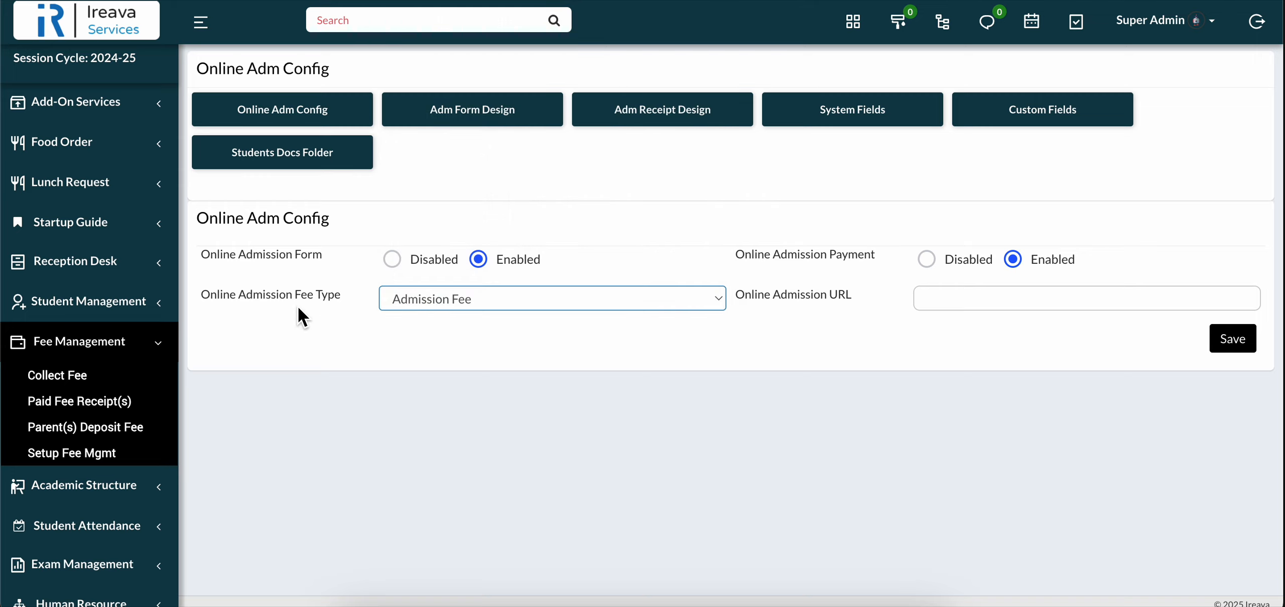
click(481, 296)
click(492, 363)
click(971, 309)
click(906, 325)
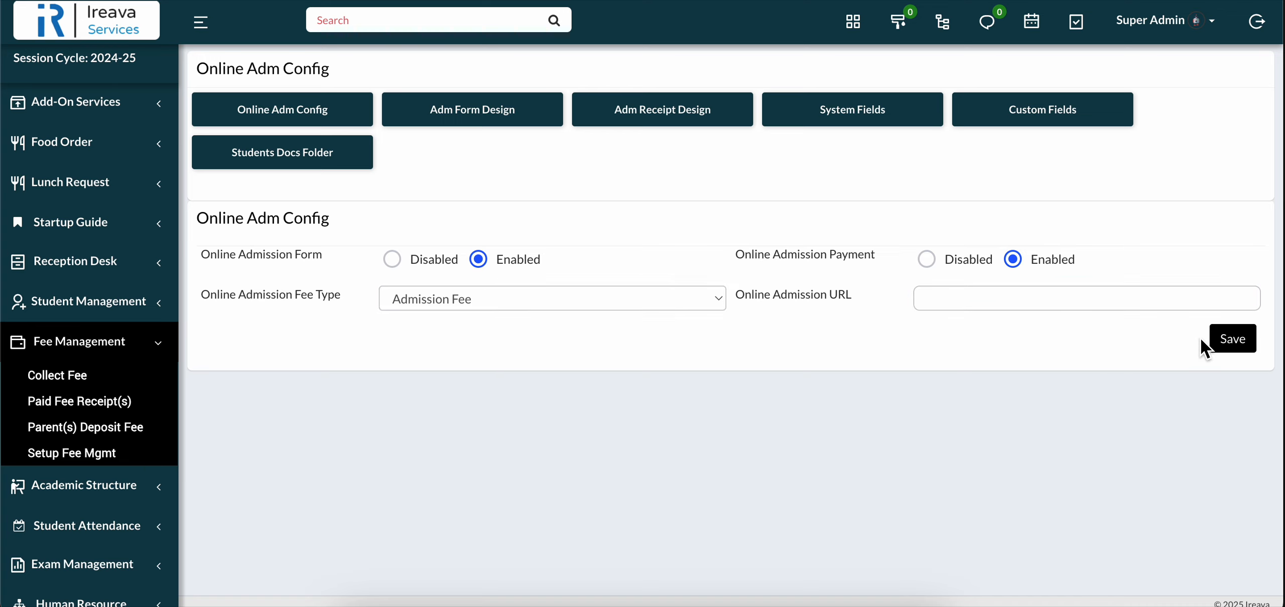
click(1250, 346)
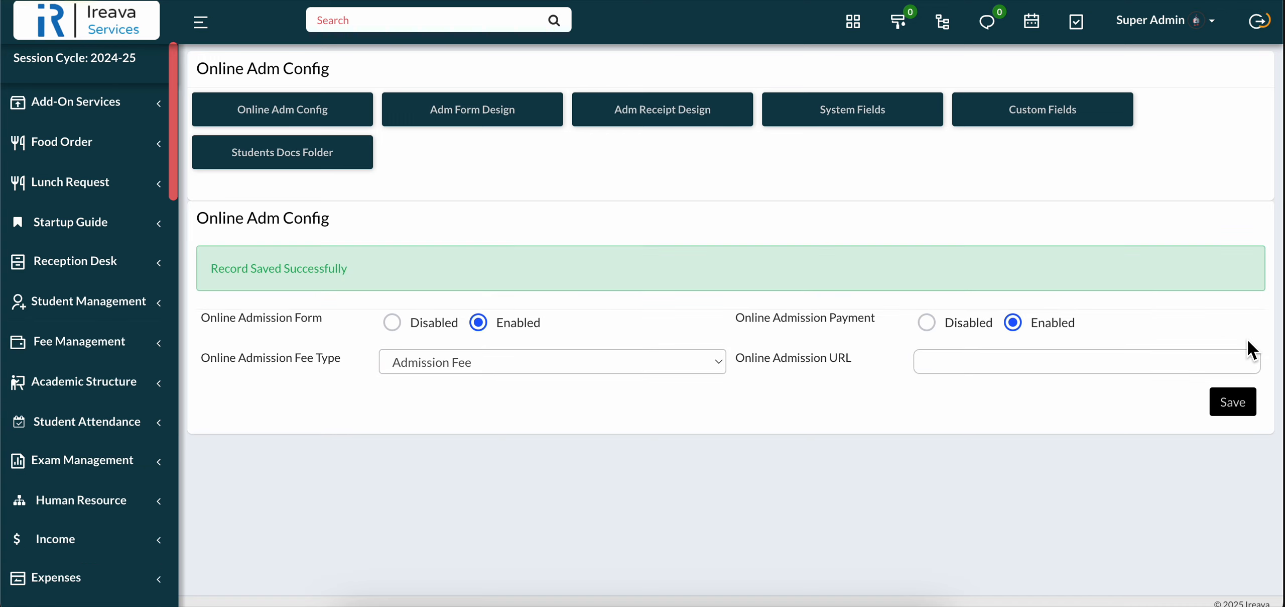
Open the admission form design and examine its school header, the [admission_form] placeholder and the header and footer options
click(472, 116)
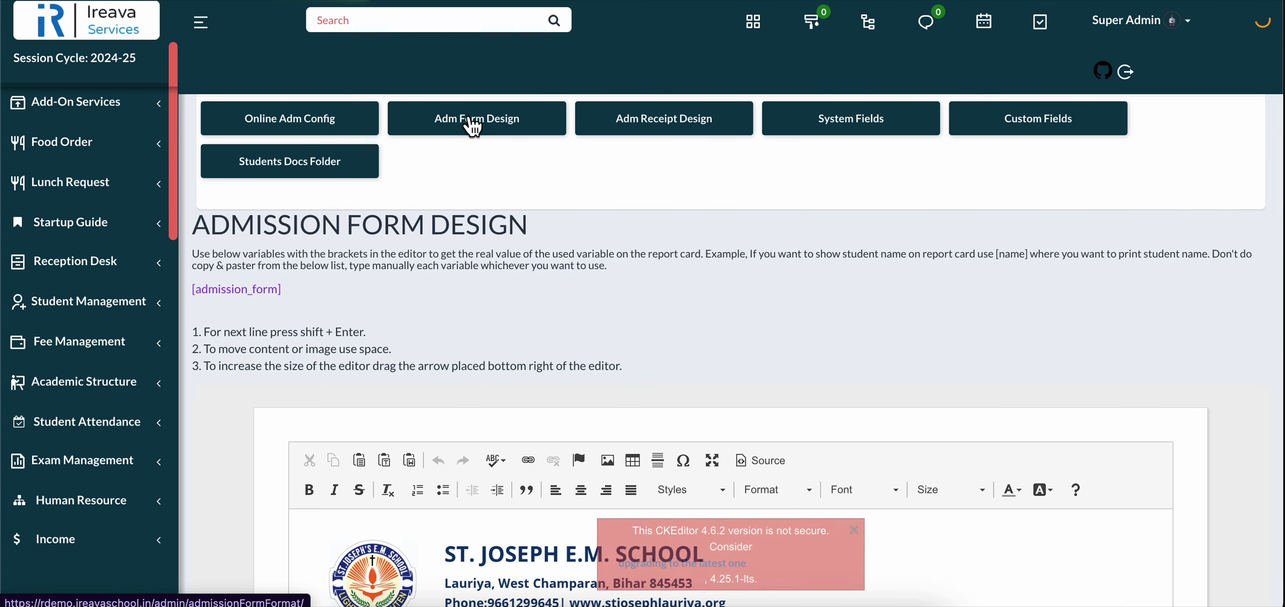
scroll(512, 256, down, 6)
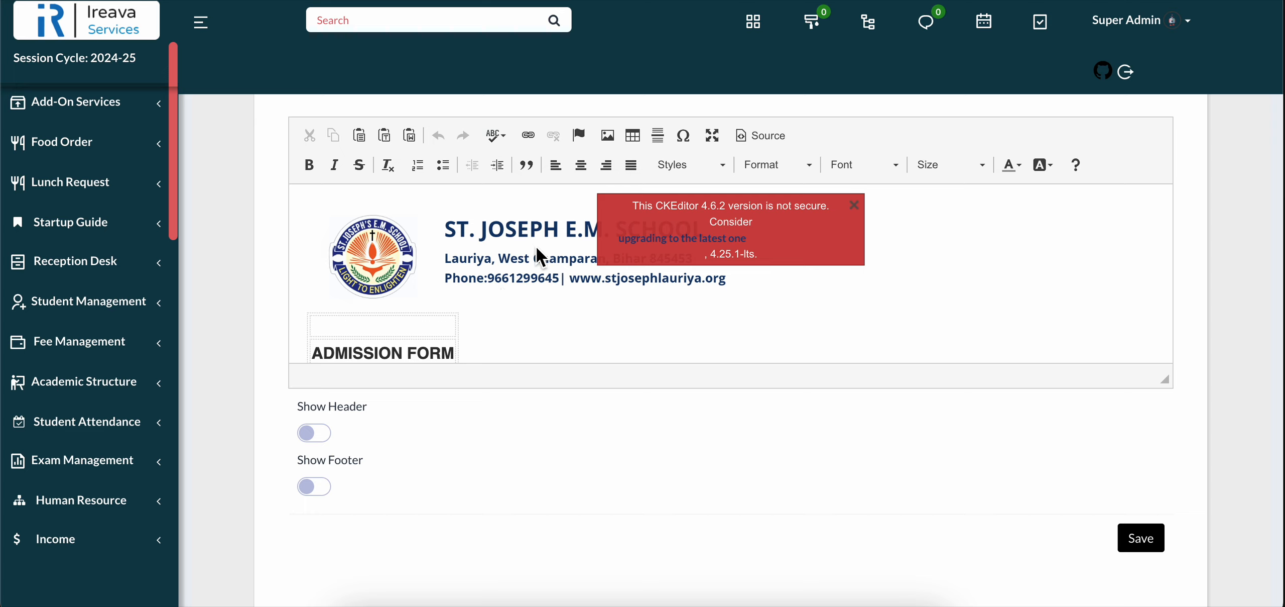
scroll(536, 246, down, 3)
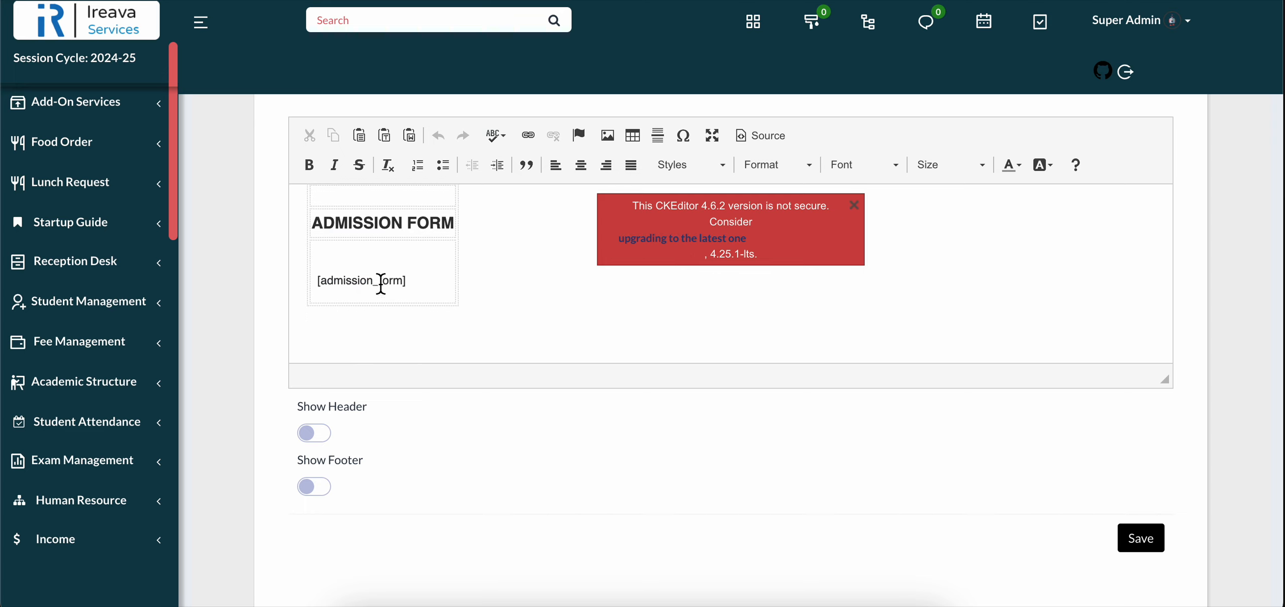
scroll(361, 281, up, 1)
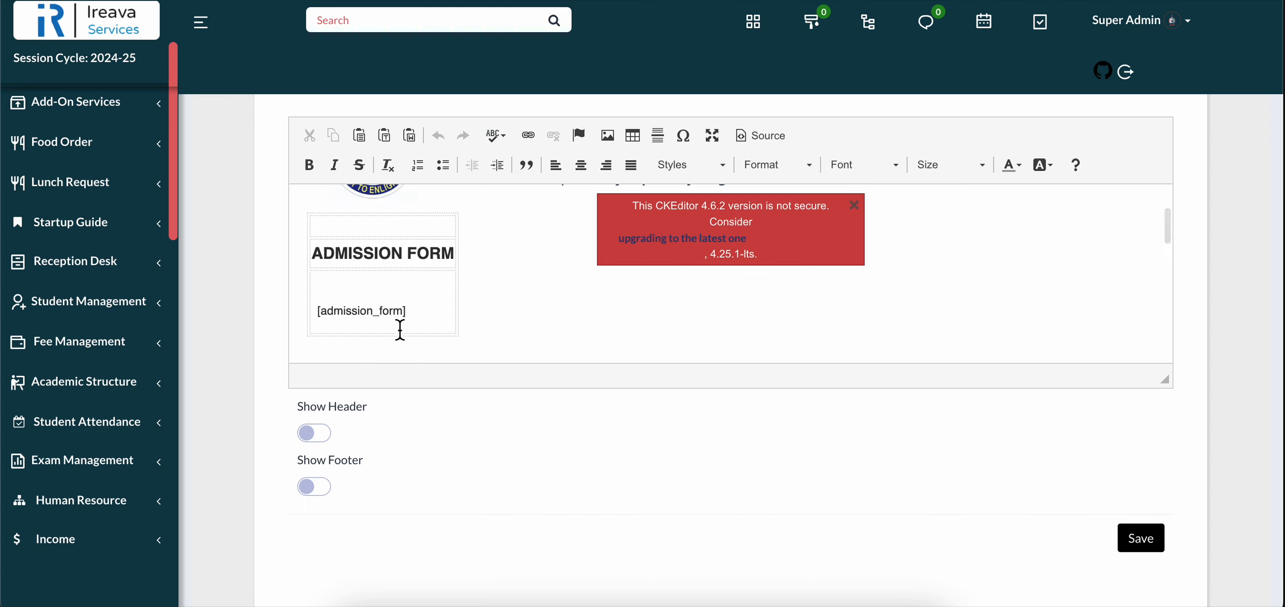
scroll(396, 304, up, 2)
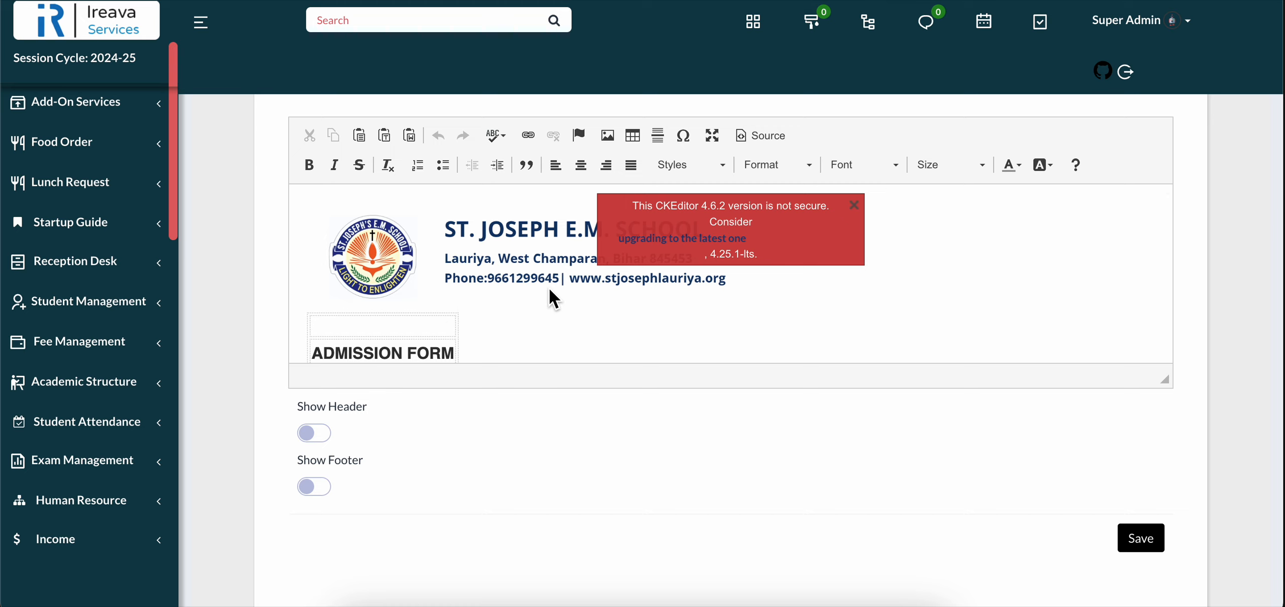
scroll(550, 290, down, 1)
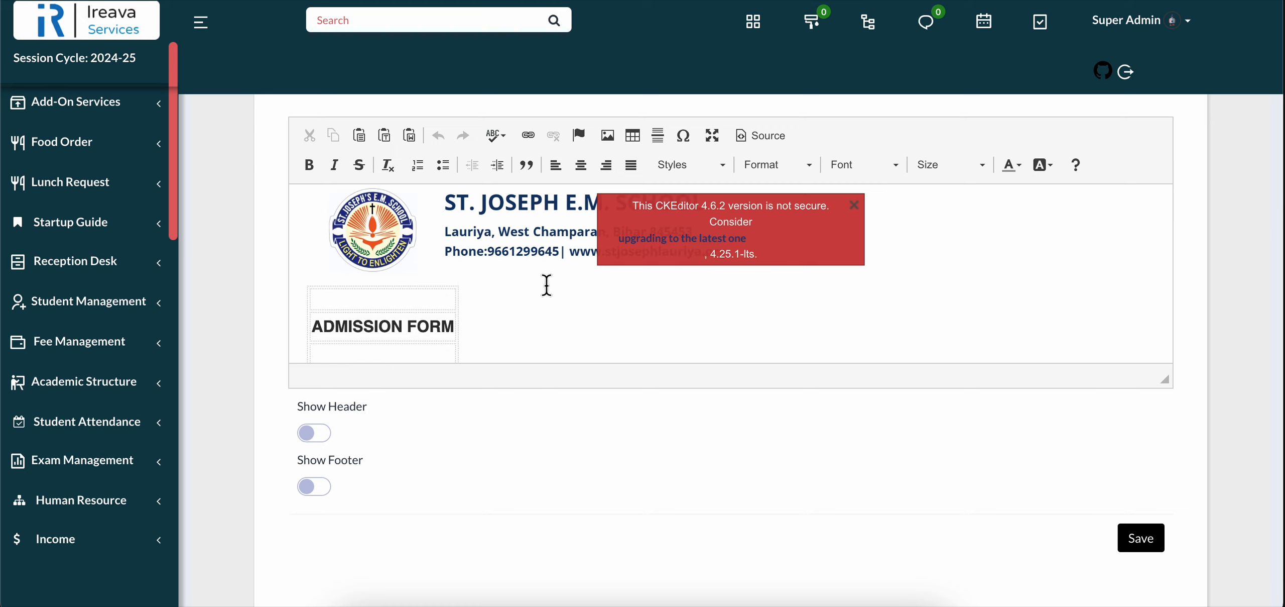
scroll(546, 285, down, 2)
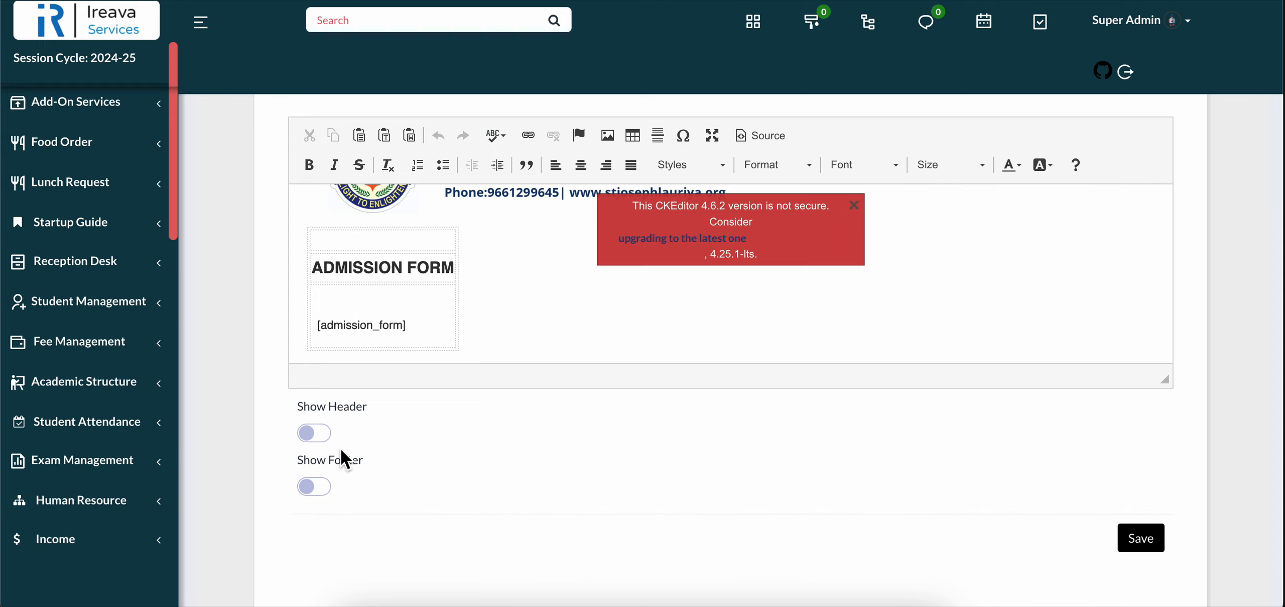
scroll(341, 448, up, 6)
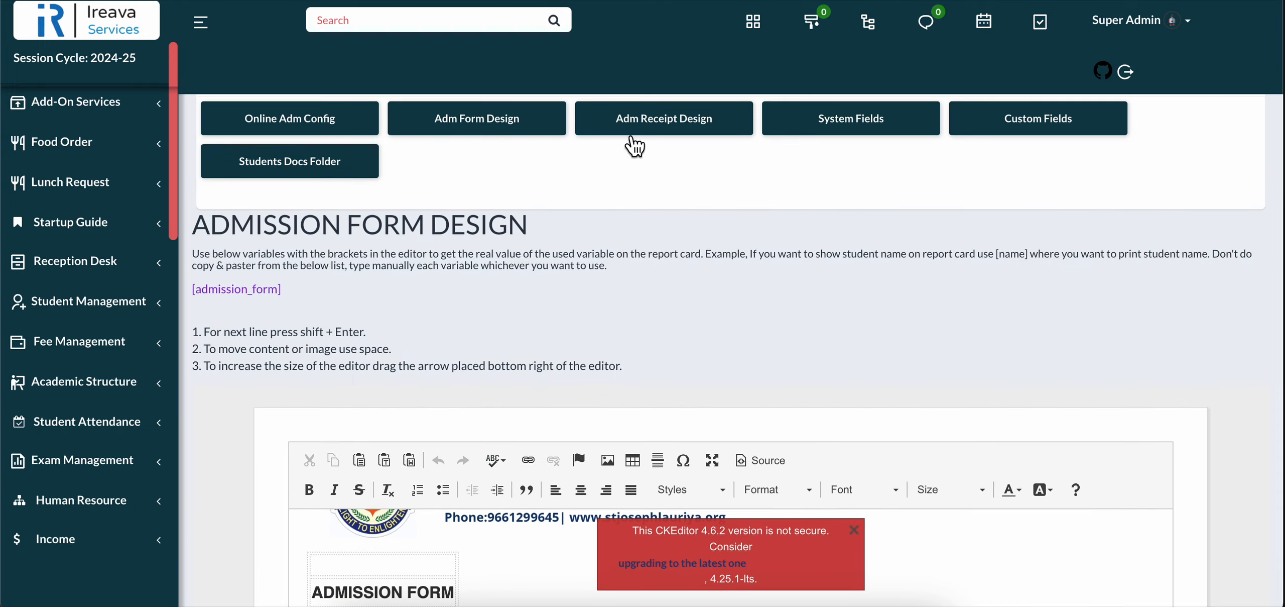
Open the admission receipt design, look over its available variables and dismiss the editor's security notice
click(628, 128)
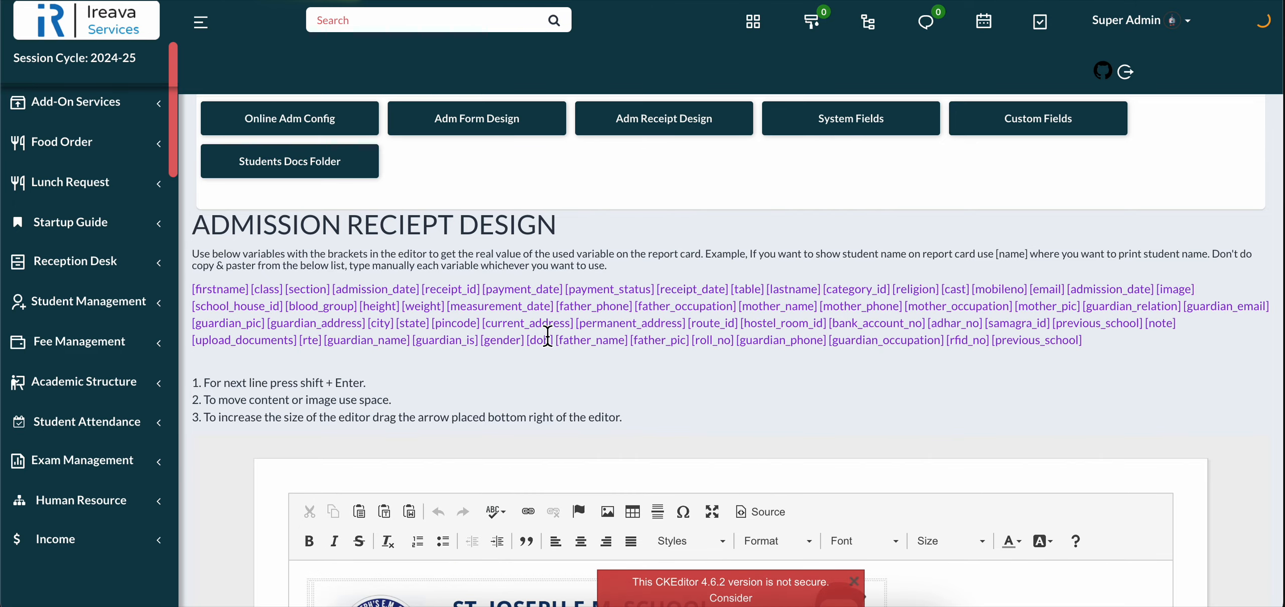
scroll(520, 386, down, 5)
scroll(514, 373, down, 1)
scroll(513, 372, up, 2)
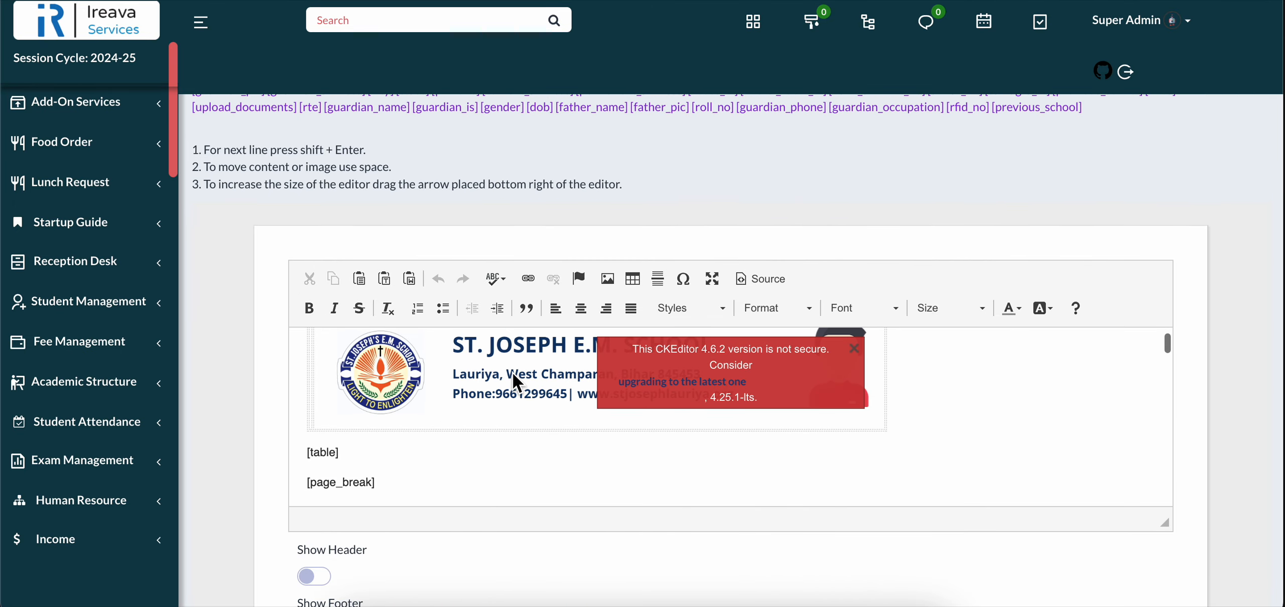
click(856, 348)
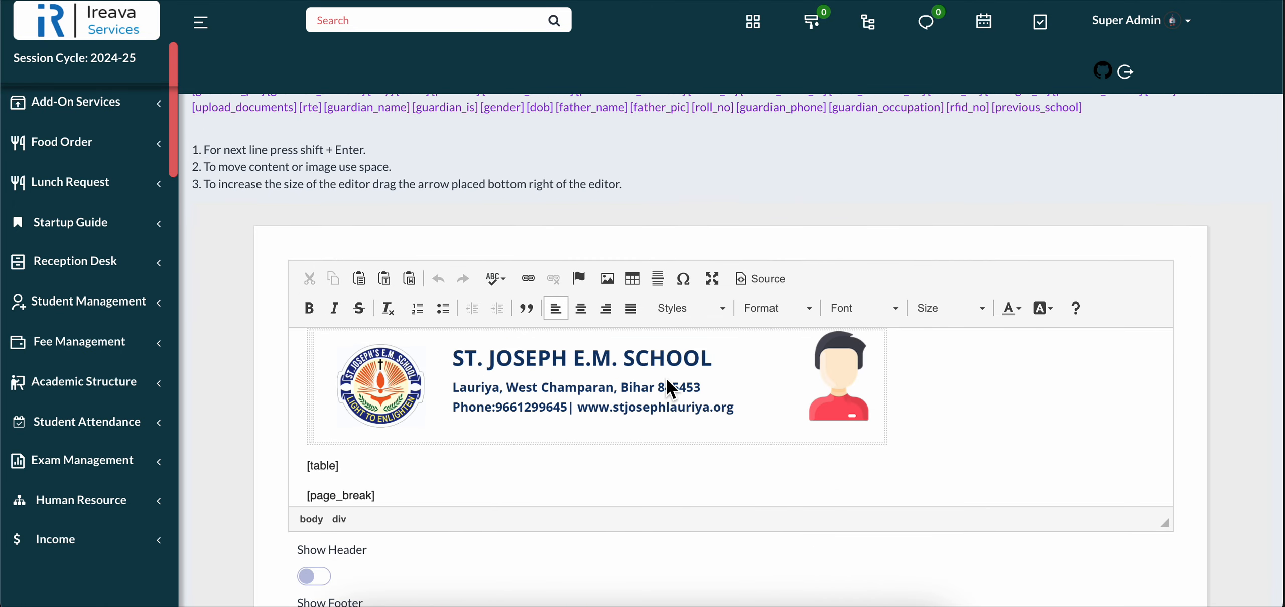
Examine the receipt template's [table] and [page_break] placeholders and the candidate details in its admit card section
scroll(594, 382, down, 2)
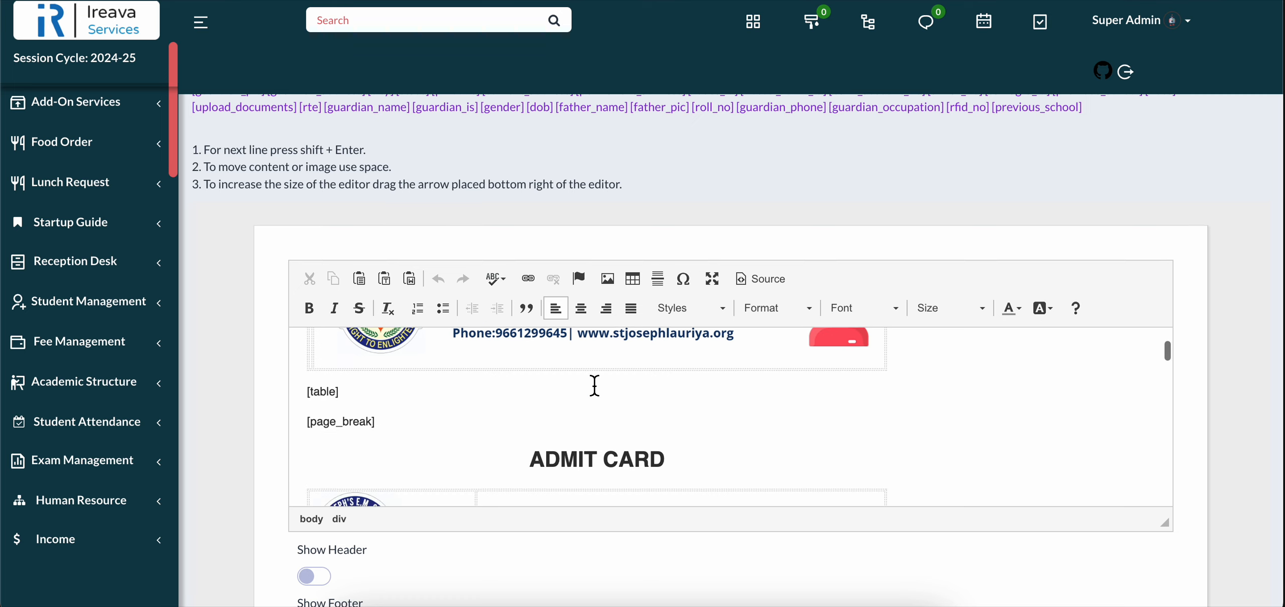
double_click(329, 395)
click(303, 395)
scroll(339, 395, down, 1)
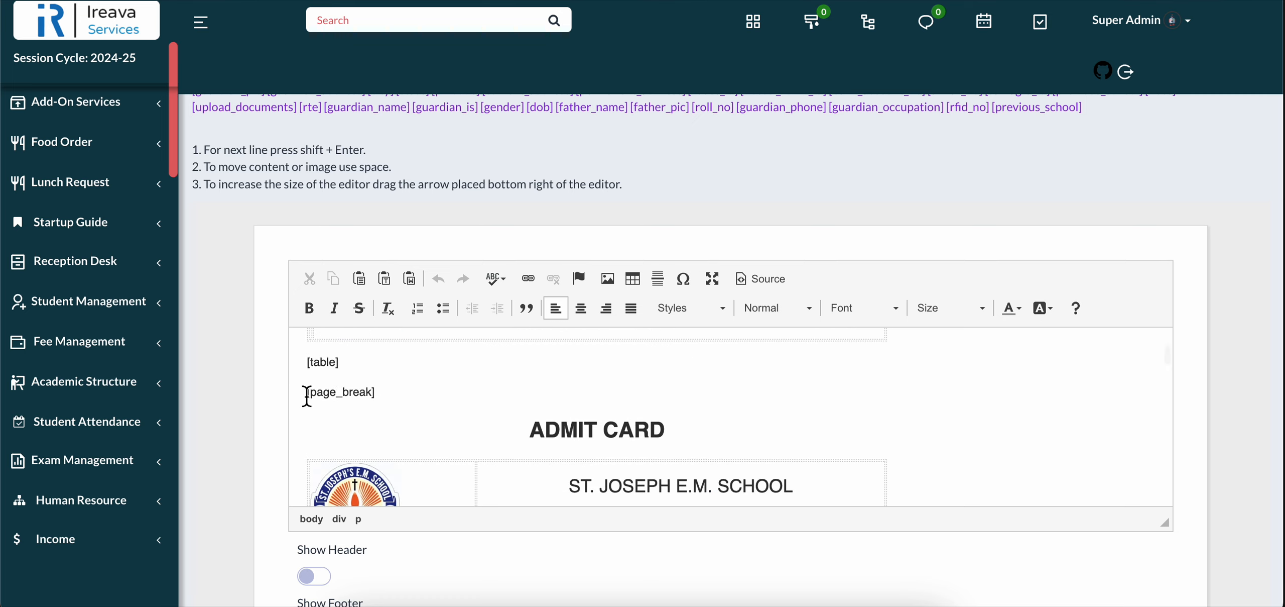
drag(304, 397, 414, 397)
scroll(414, 397, down, 1)
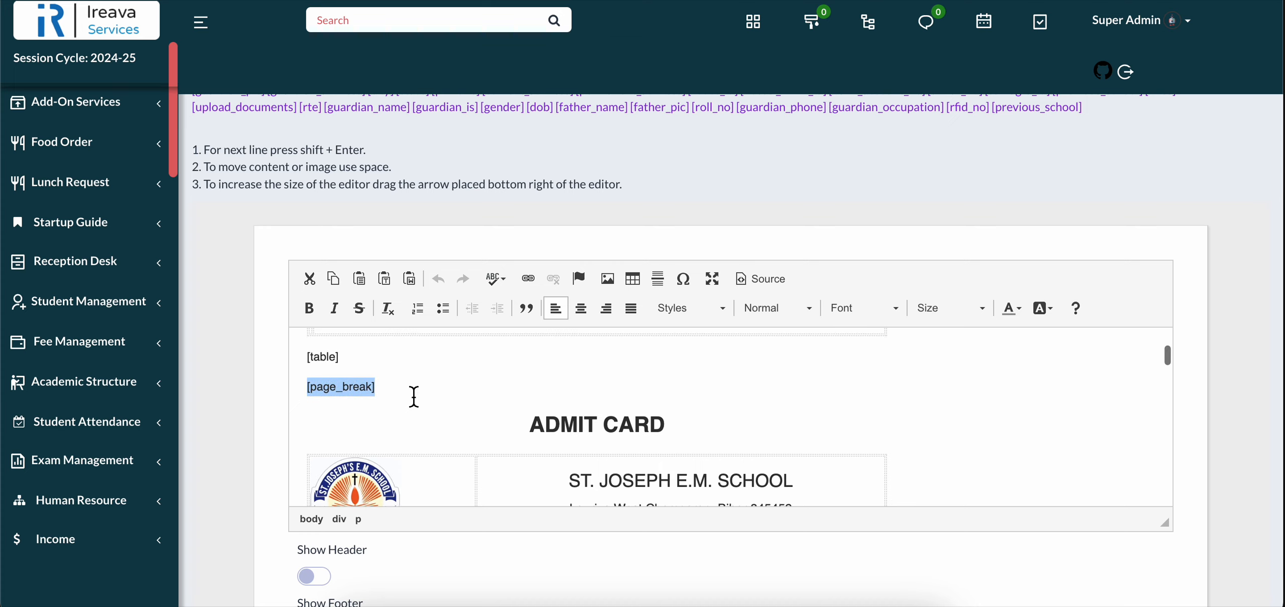
scroll(462, 376, down, 1)
scroll(464, 376, down, 5)
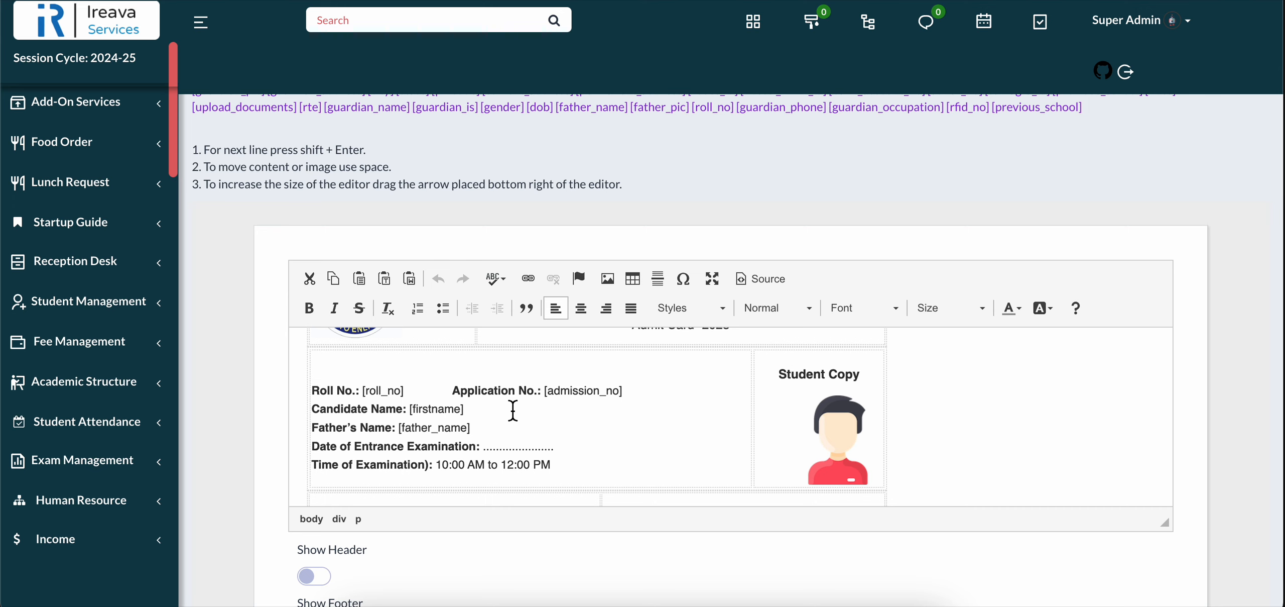
scroll(513, 410, up, 1)
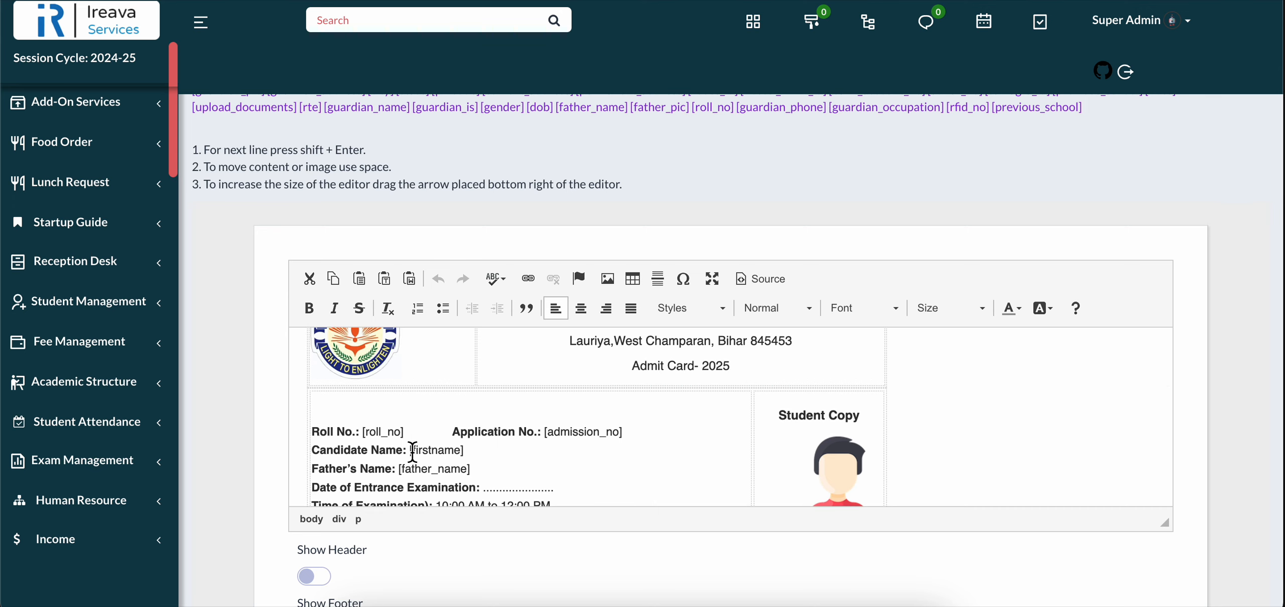
Examine the roll number and candidate name placeholders in the receipt template's admit card against the available variables
drag(364, 432, 408, 433)
click(429, 455)
scroll(428, 452, down, 4)
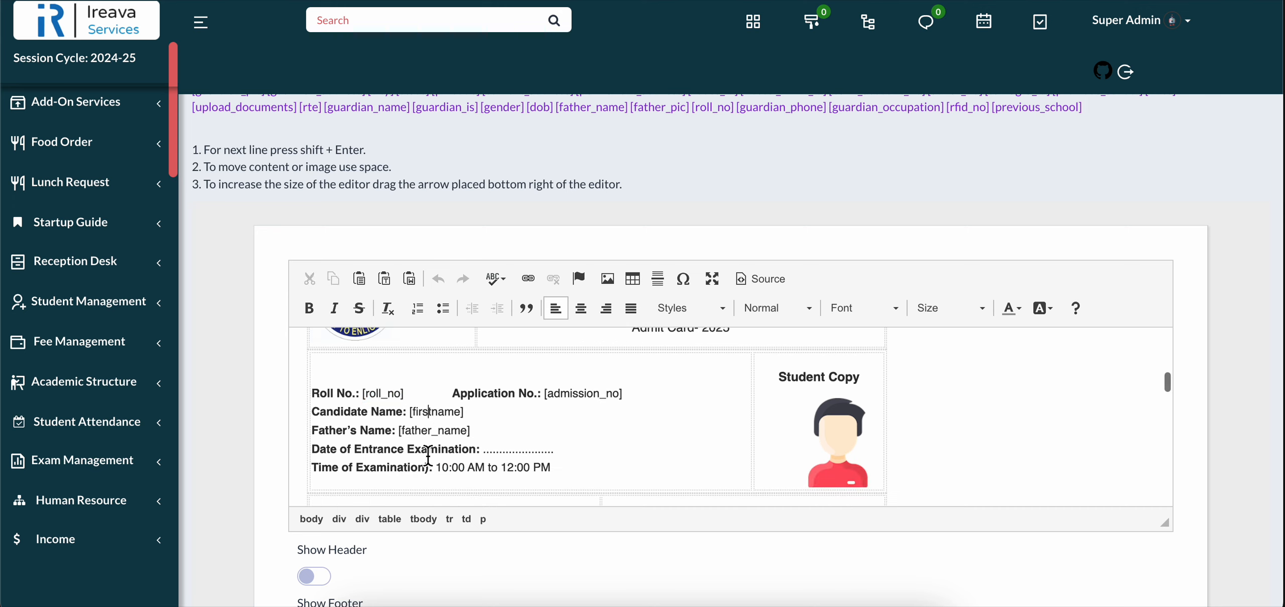
scroll(425, 375, up, 3)
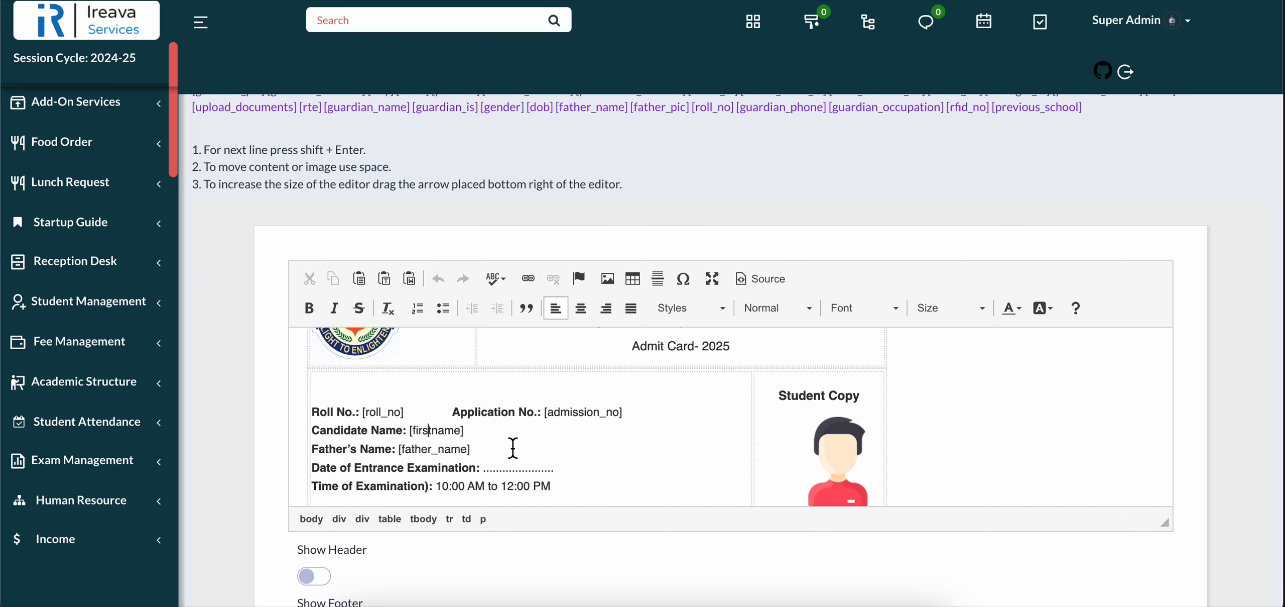
scroll(513, 447, up, 1)
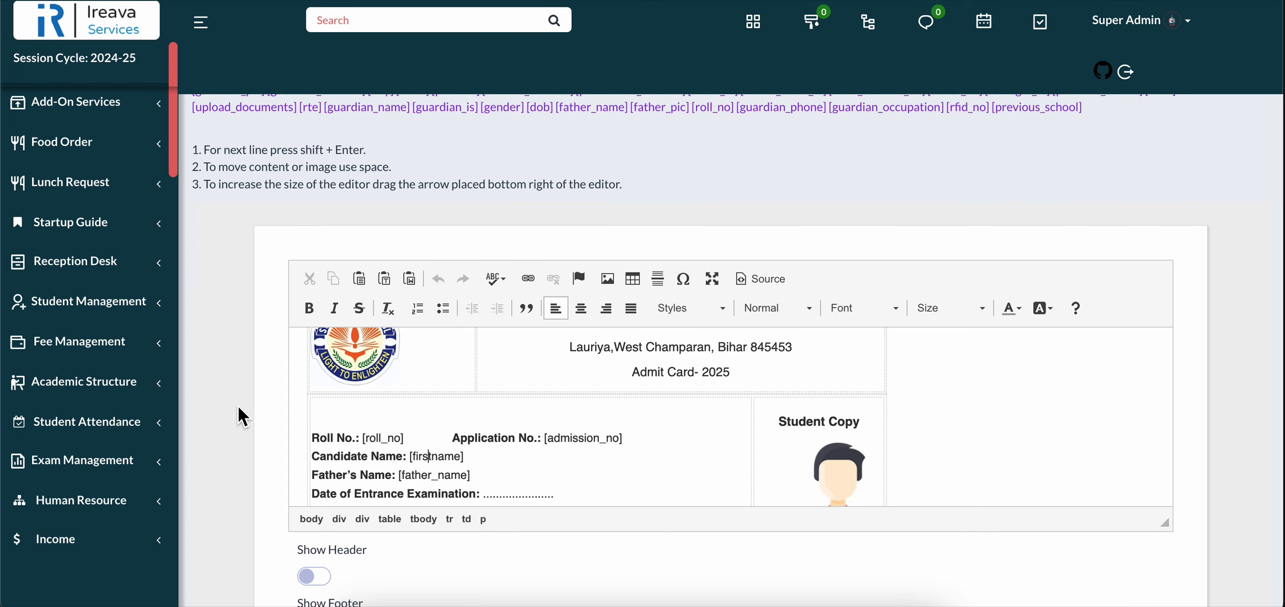
scroll(237, 400, up, 3)
scroll(237, 400, up, 3)
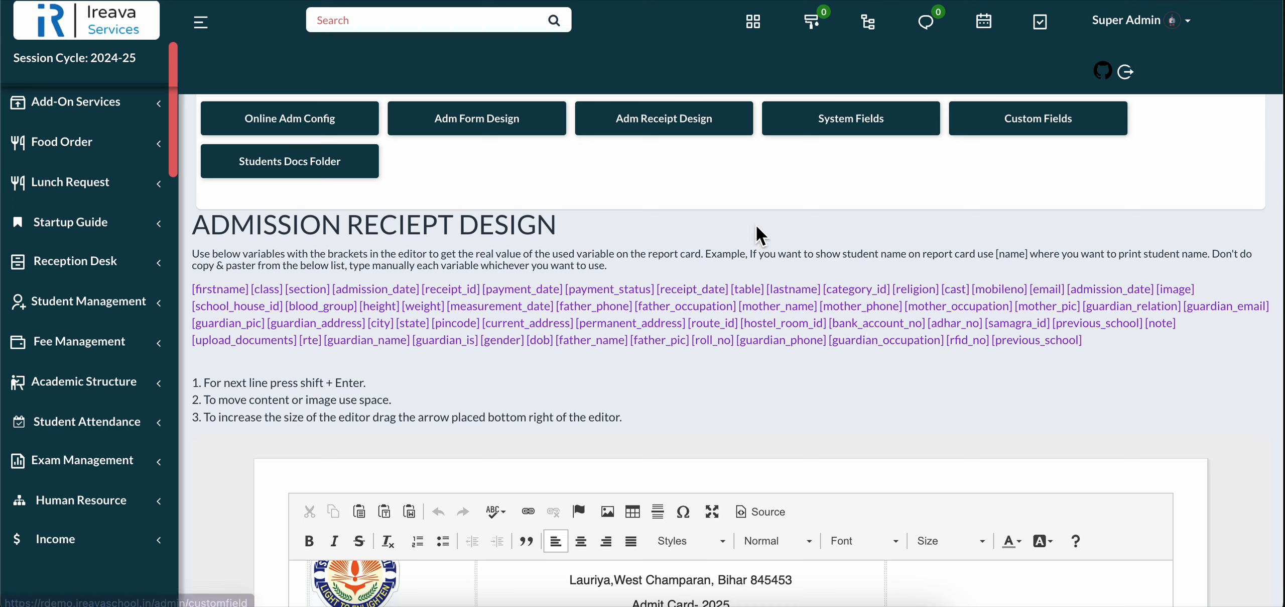
Open the system fields and look over the student fields' Required and Show On Admission Form settings
click(832, 136)
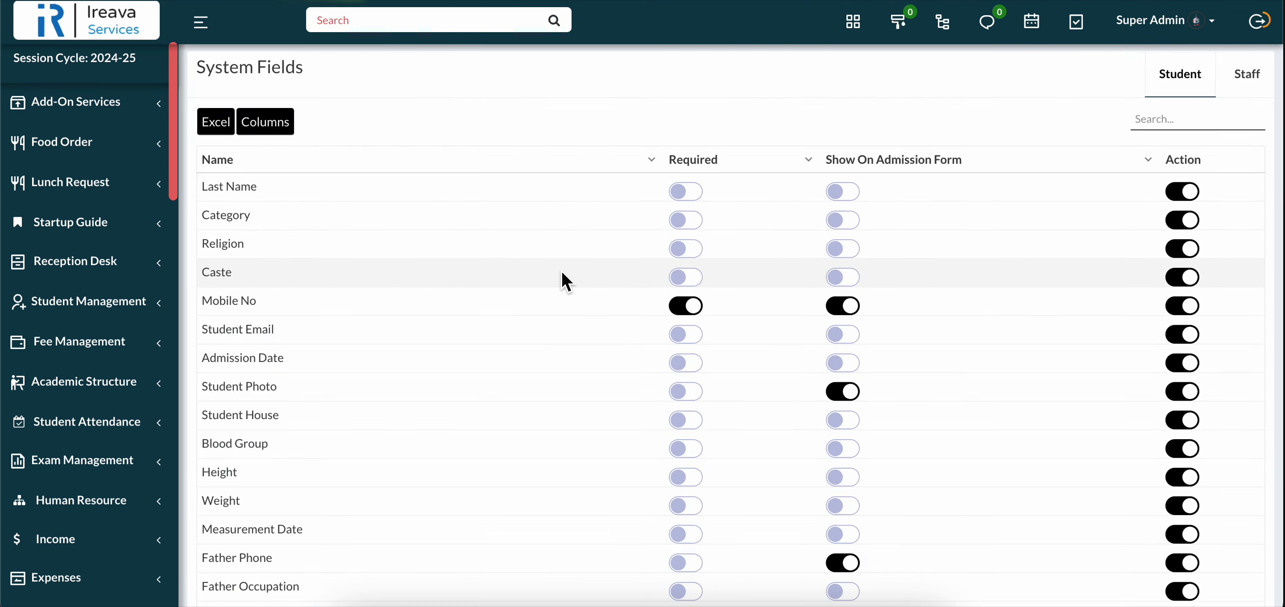
scroll(562, 271, down, 5)
scroll(561, 271, up, 5)
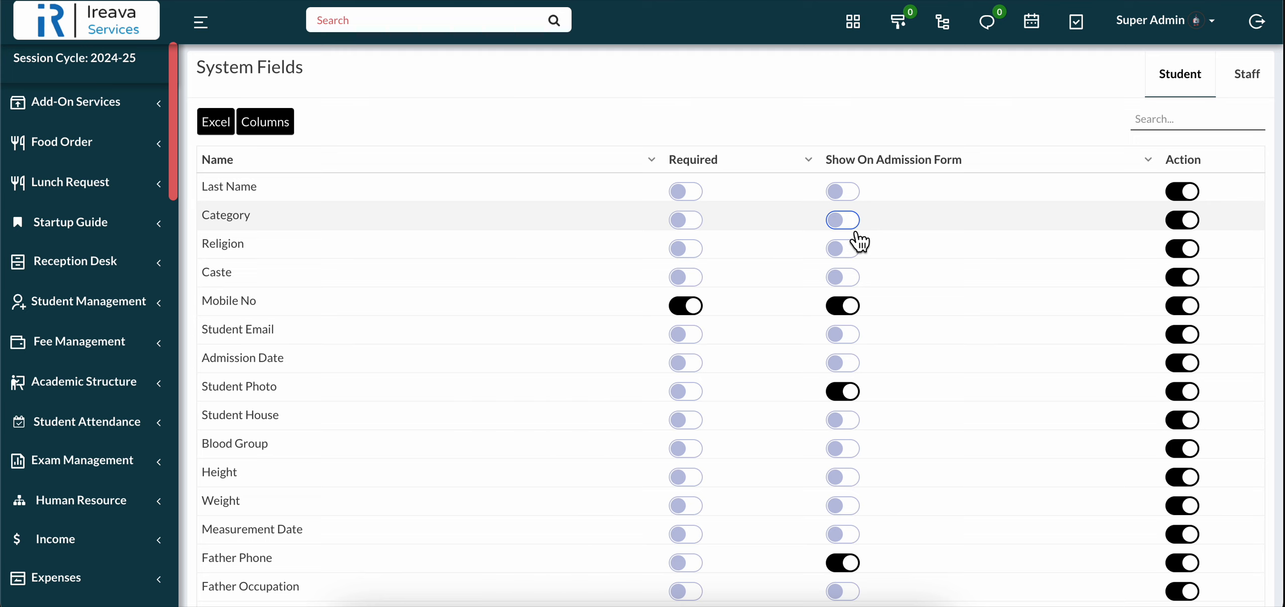
Open the online admission page of rdemo.ireavaschool.in in a new private browser window
key(super+shift+n)
text(o)
key(BackSpace)
key(BackSpace)
text(r)
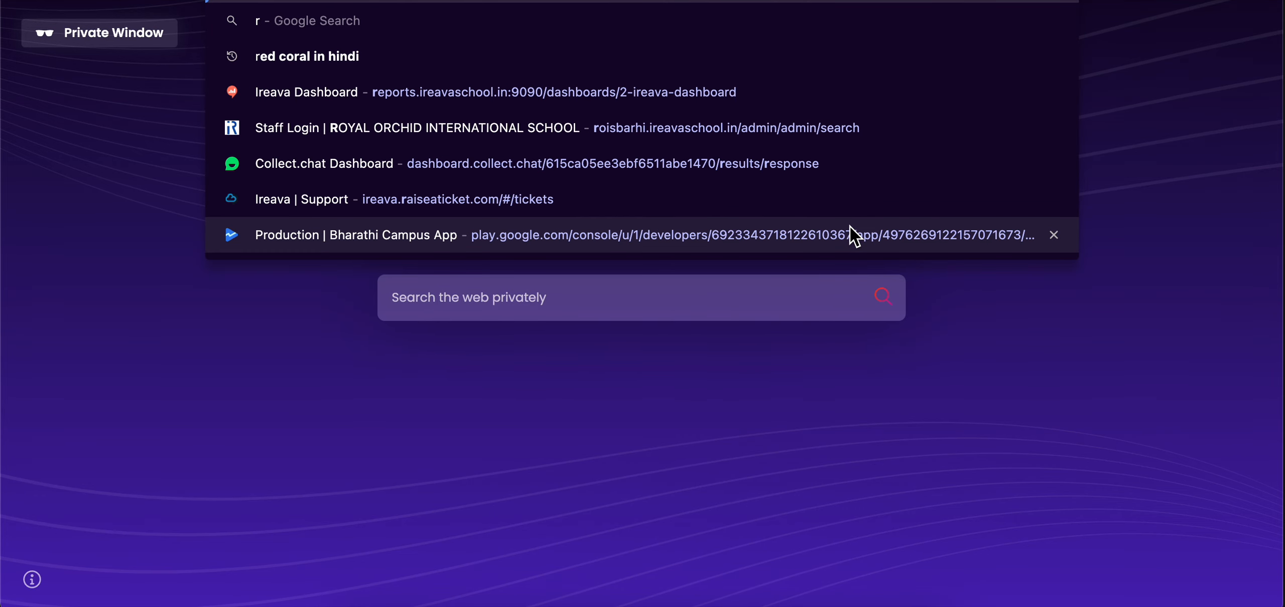
text(demo.ireavaschool.in/site/)
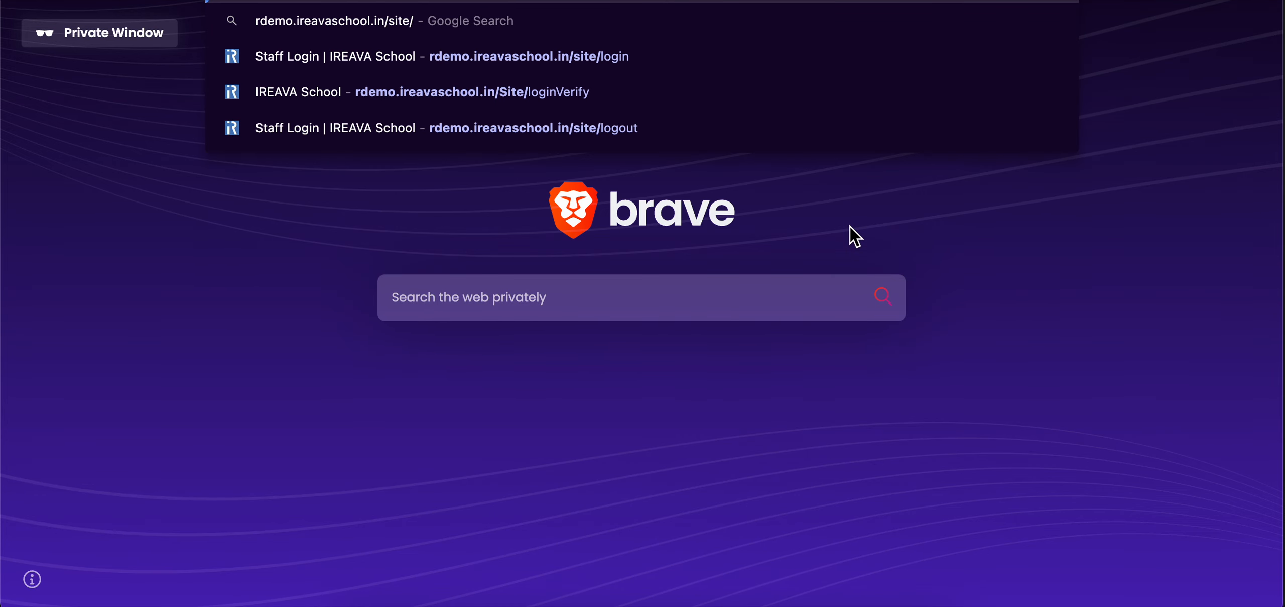
key(BackSpace)
key(BackSpace)
key(BackSpace)
key(BackSpace)
key(BackSpace)
text(on)
key(Return)
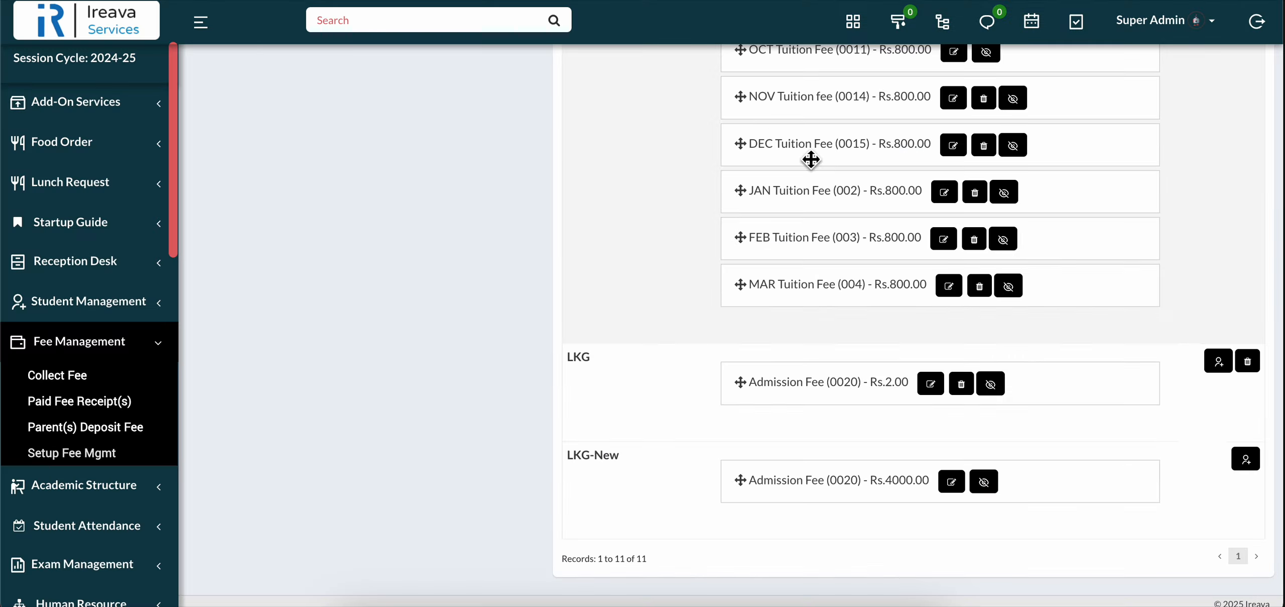
Enable Last Name to show on the admission form and reload the public admission form
scroll(577, 234, up, 10)
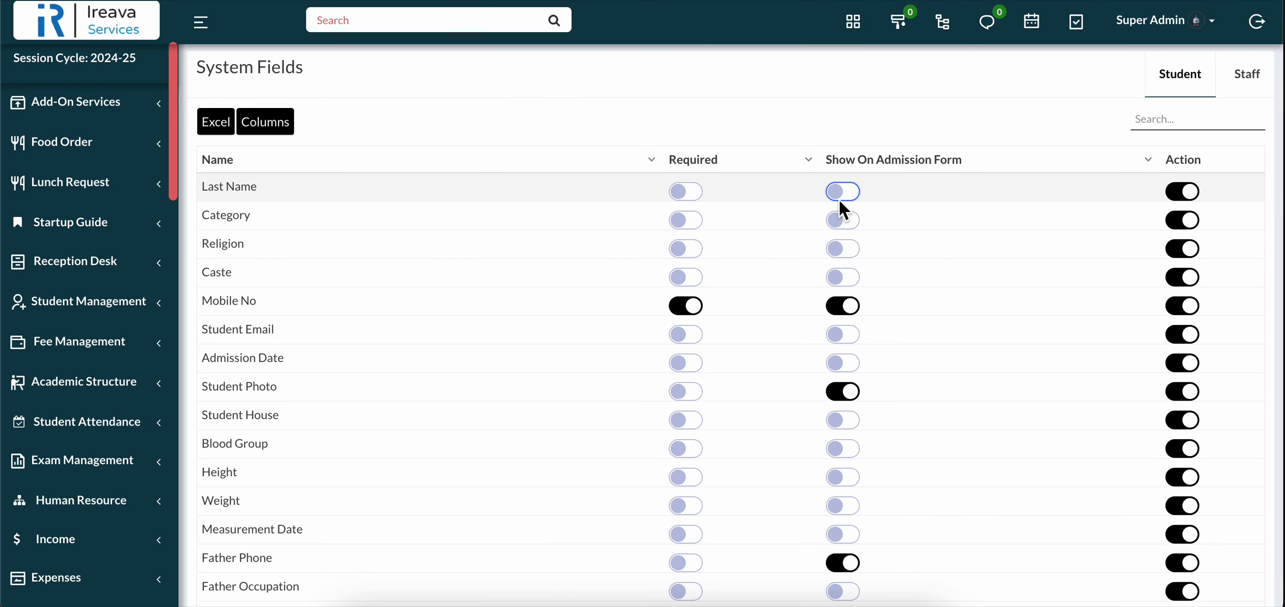
click(840, 199)
click(791, 53)
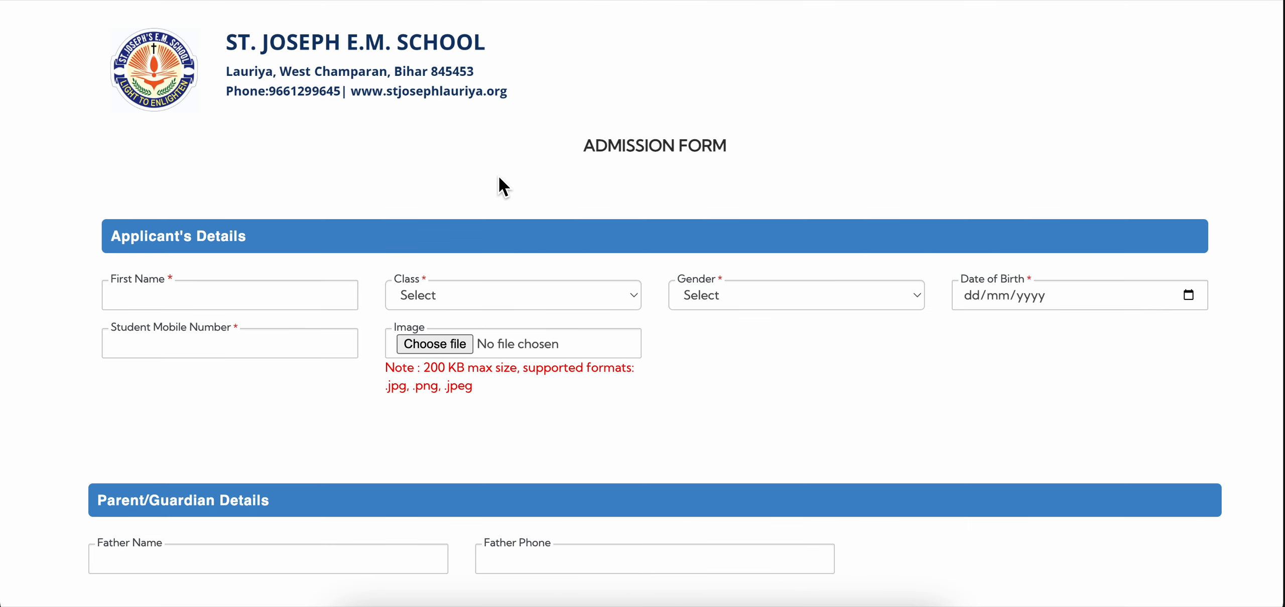
key(super+r)
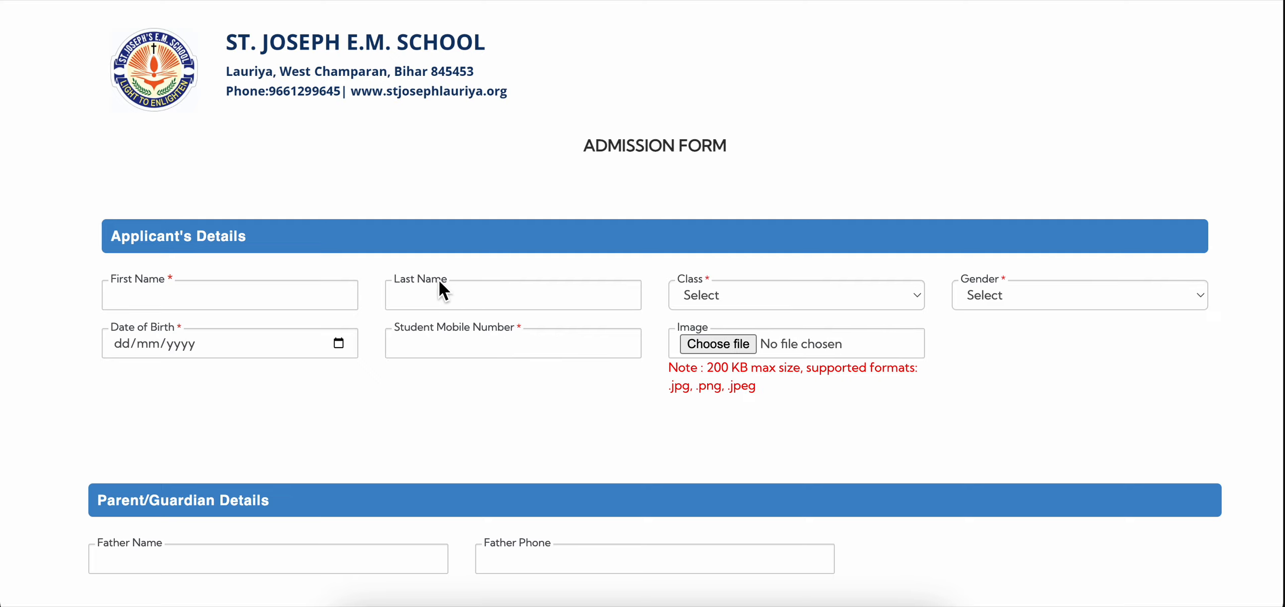
Check the First Name and Last Name fields and the Previous School's field under Other Details on the public form
click(430, 294)
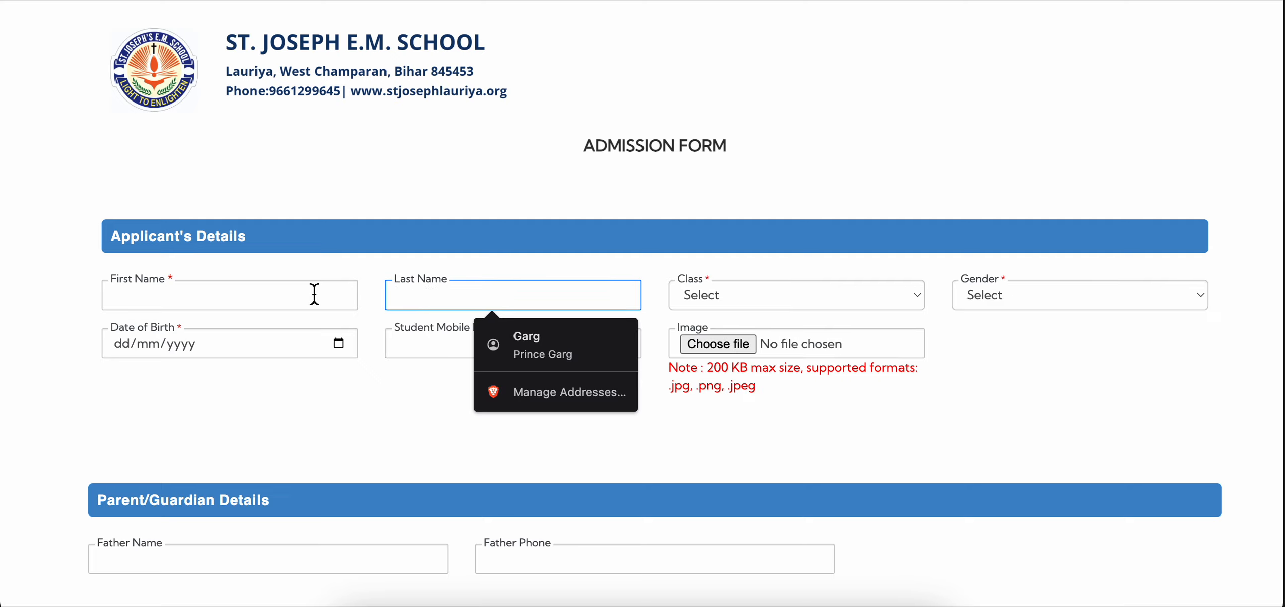
click(314, 293)
click(431, 293)
scroll(344, 311, down, 4)
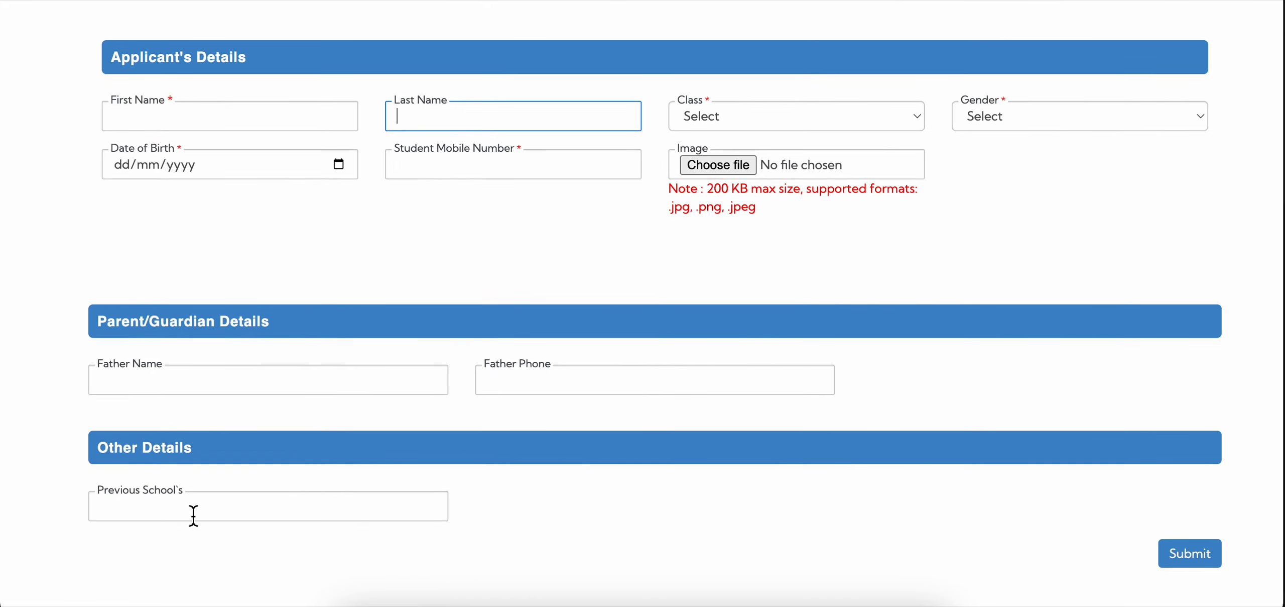
click(194, 516)
Return to the admin system, open the custom fields from the online admission configuration and expand the Student group
key(ctrl+shift+Tab)
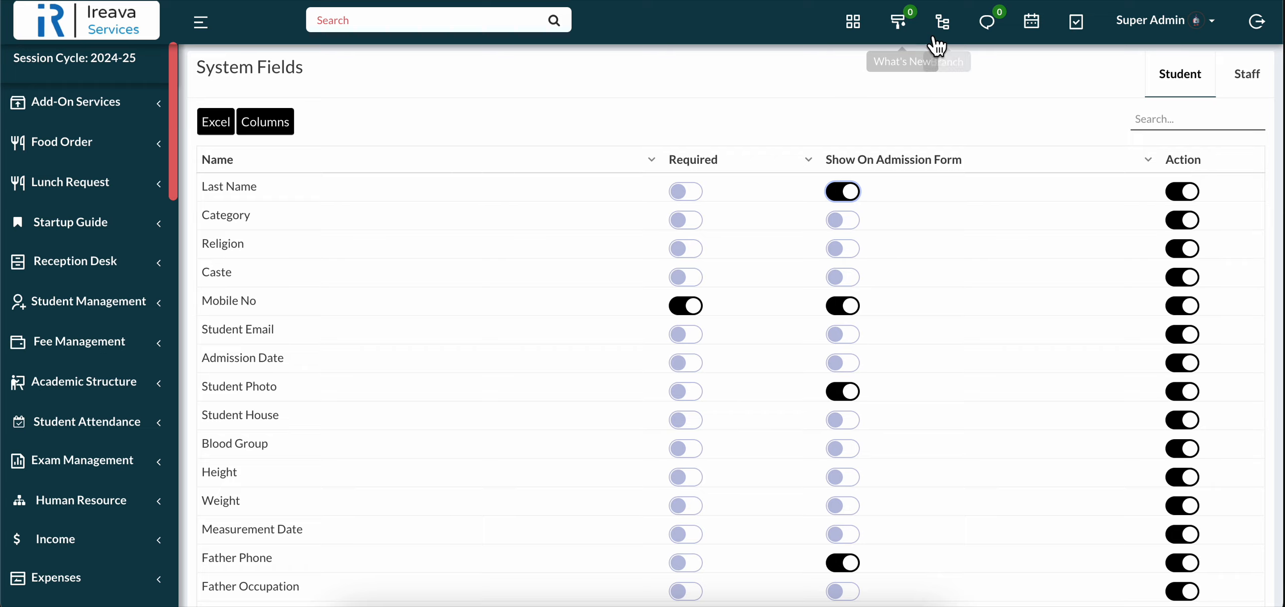
scroll(929, 66, up, 1)
scroll(95, 432, down, 10)
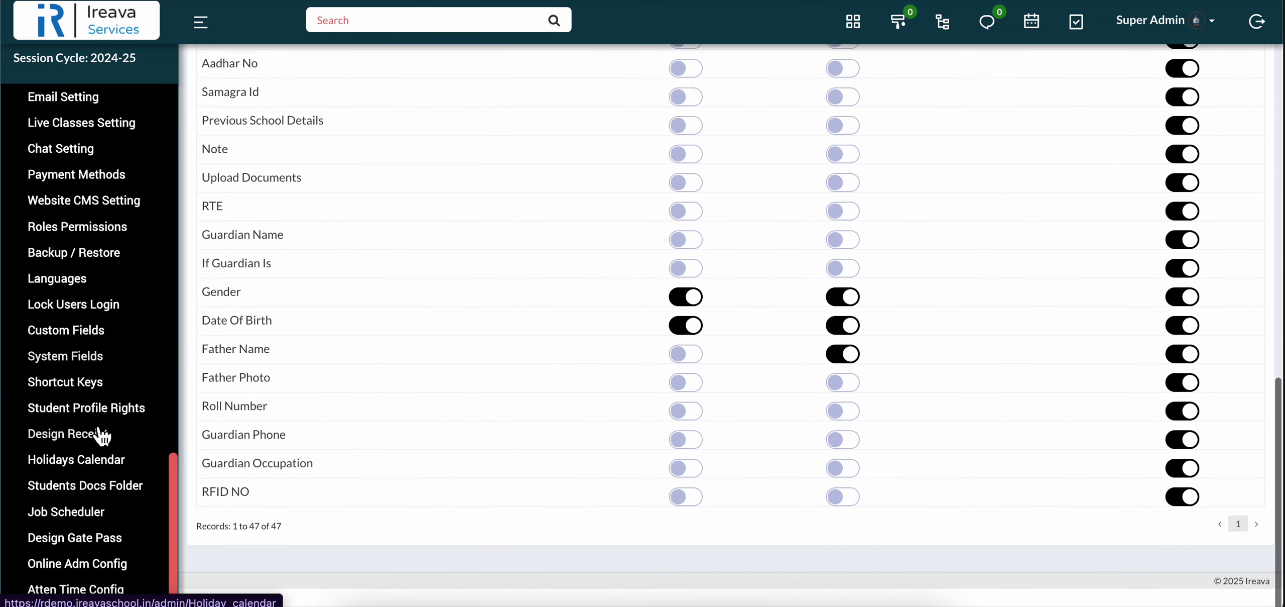
click(60, 562)
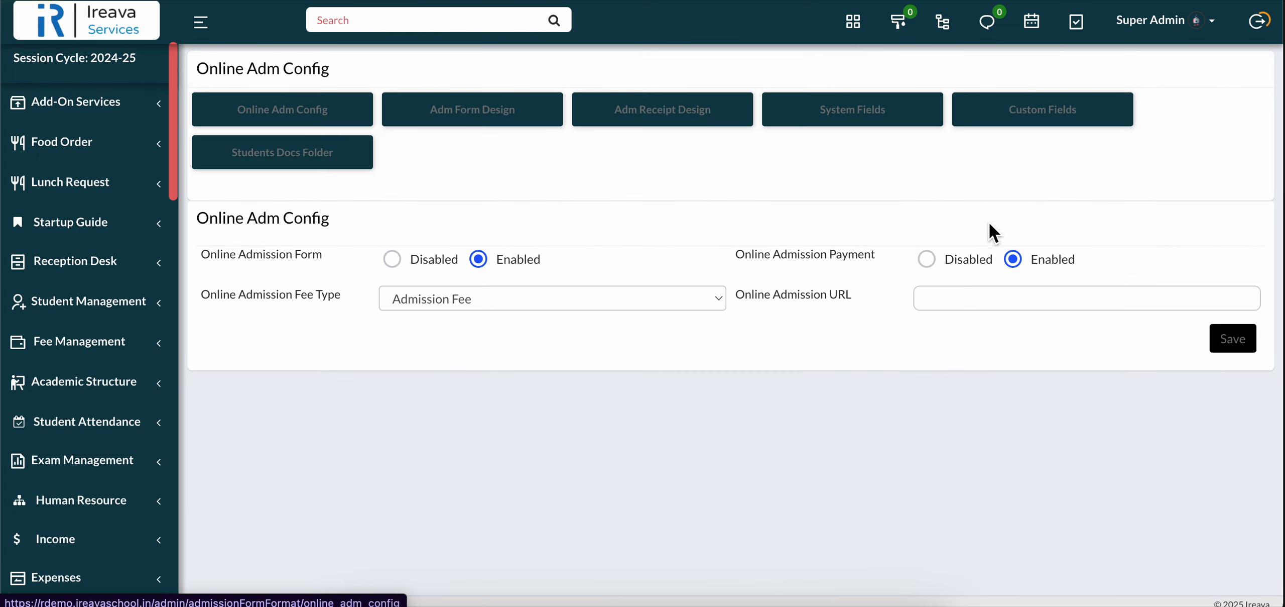
click(1024, 126)
click(665, 123)
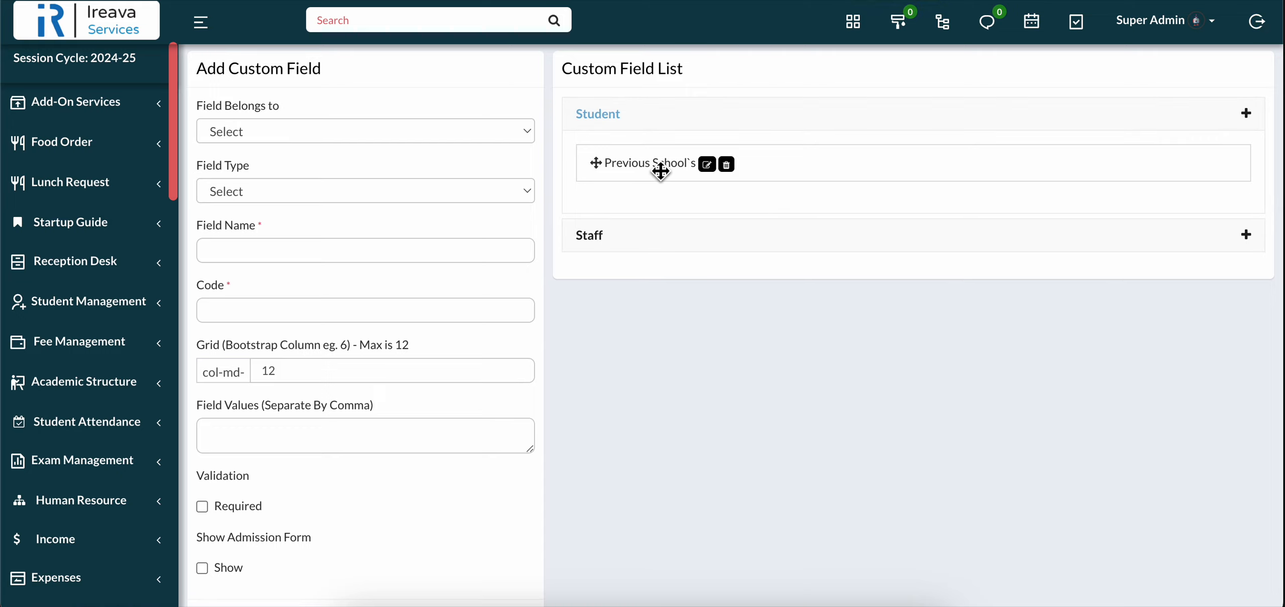
Rename the student custom field Previous School`s as Previous School Name and save it
click(712, 169)
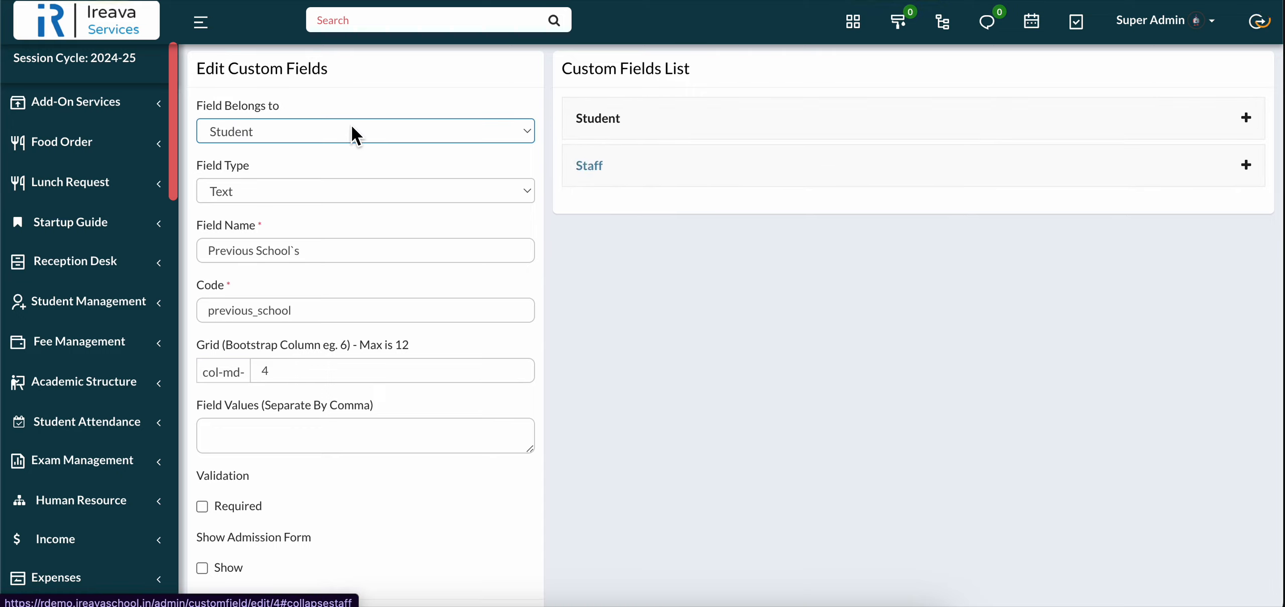
click(350, 259)
key(BackSpace)
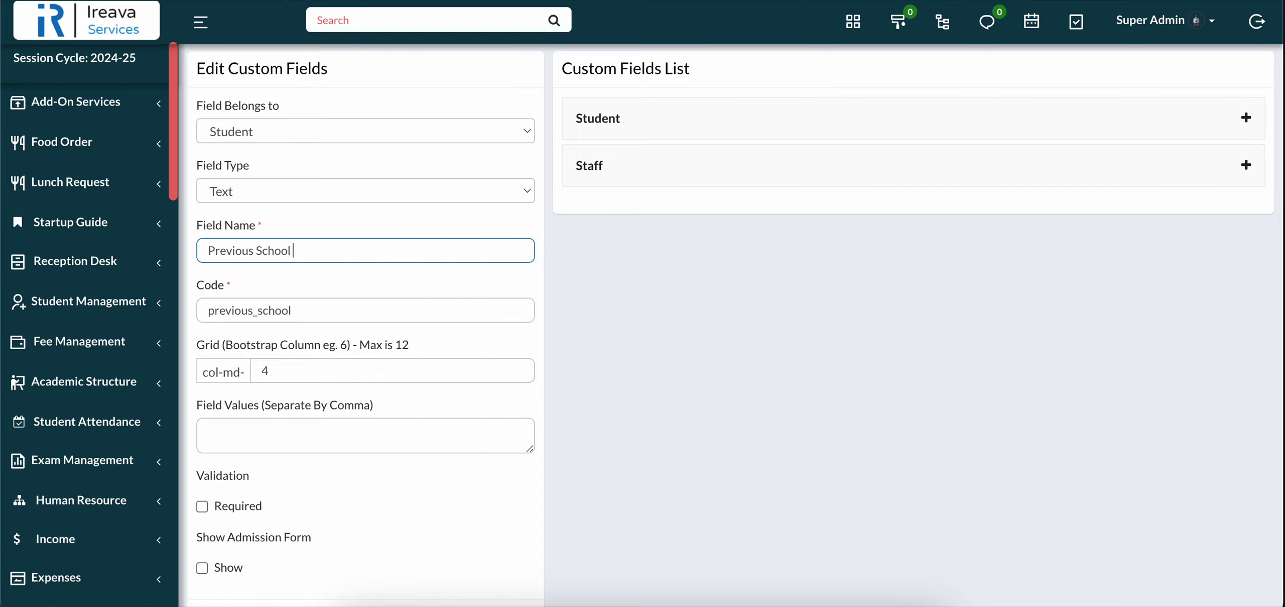
text(Name)
scroll(531, 474, down, 2)
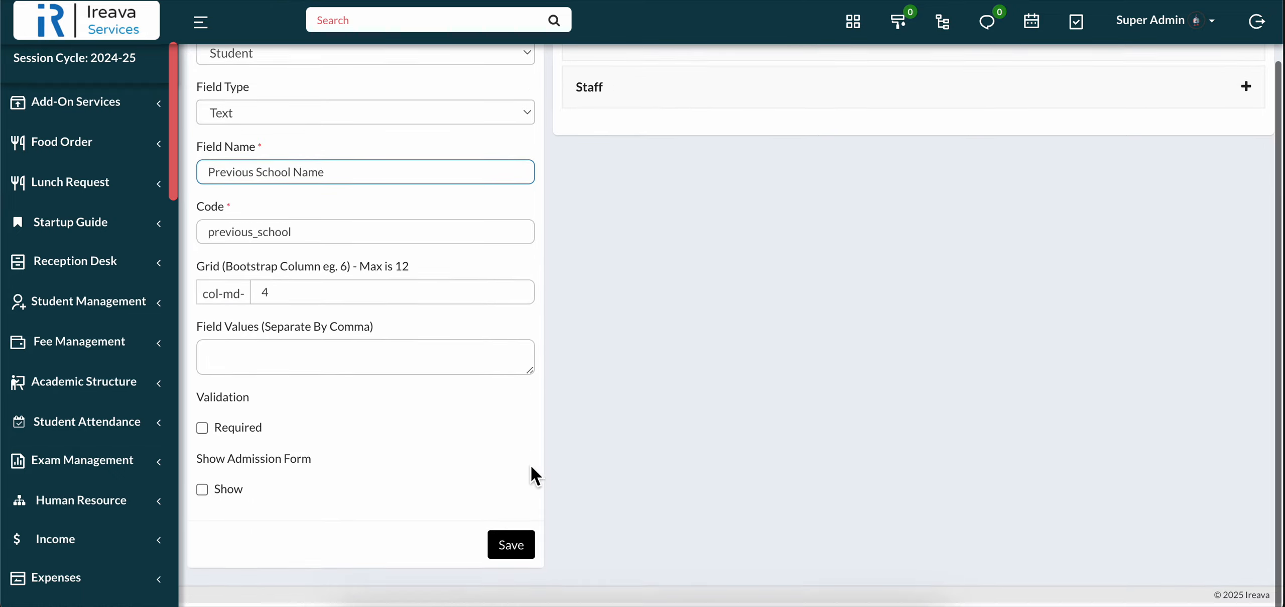
click(512, 554)
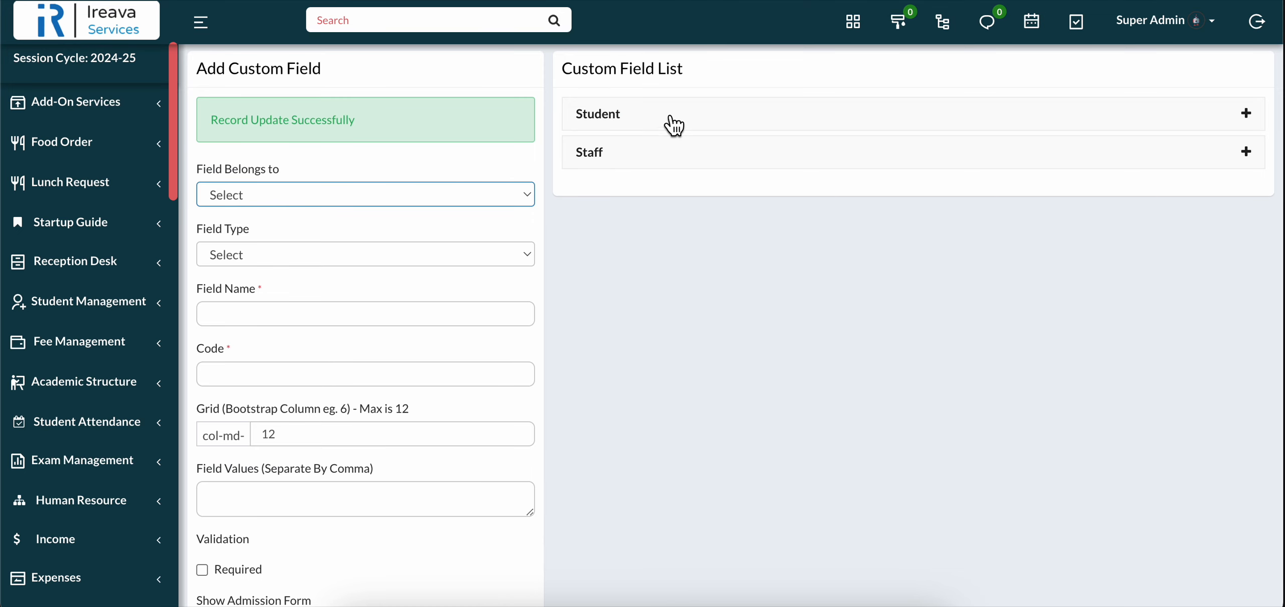
Make the Previous School Name custom field required and save it
click(669, 122)
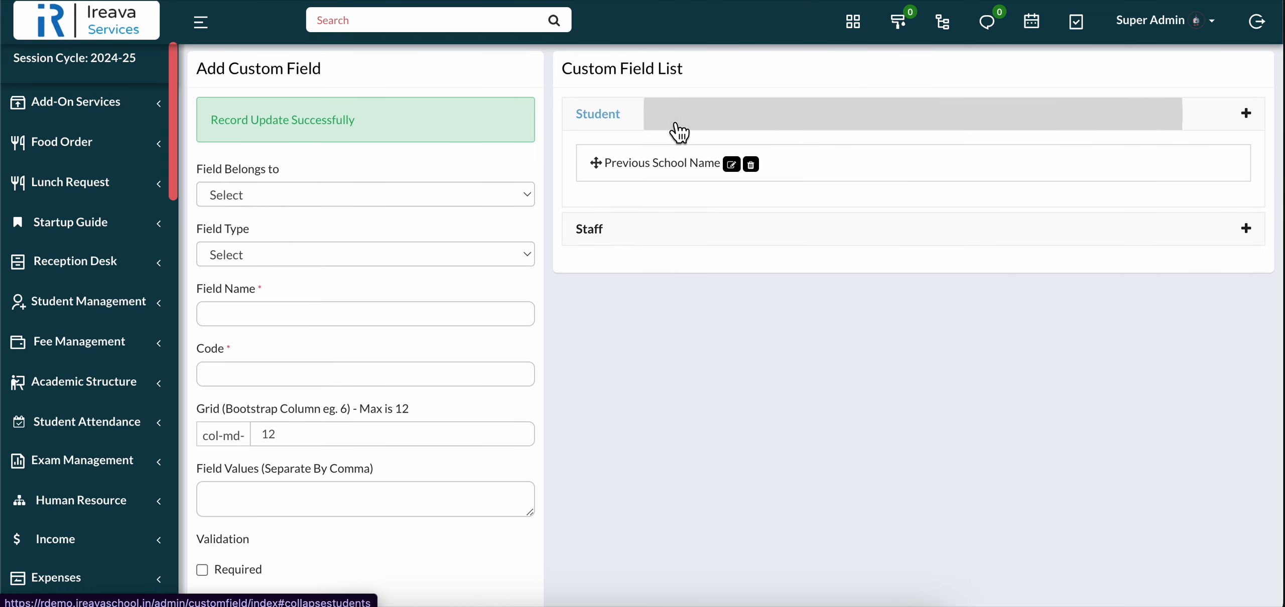
click(732, 165)
scroll(215, 473, down, 3)
click(208, 436)
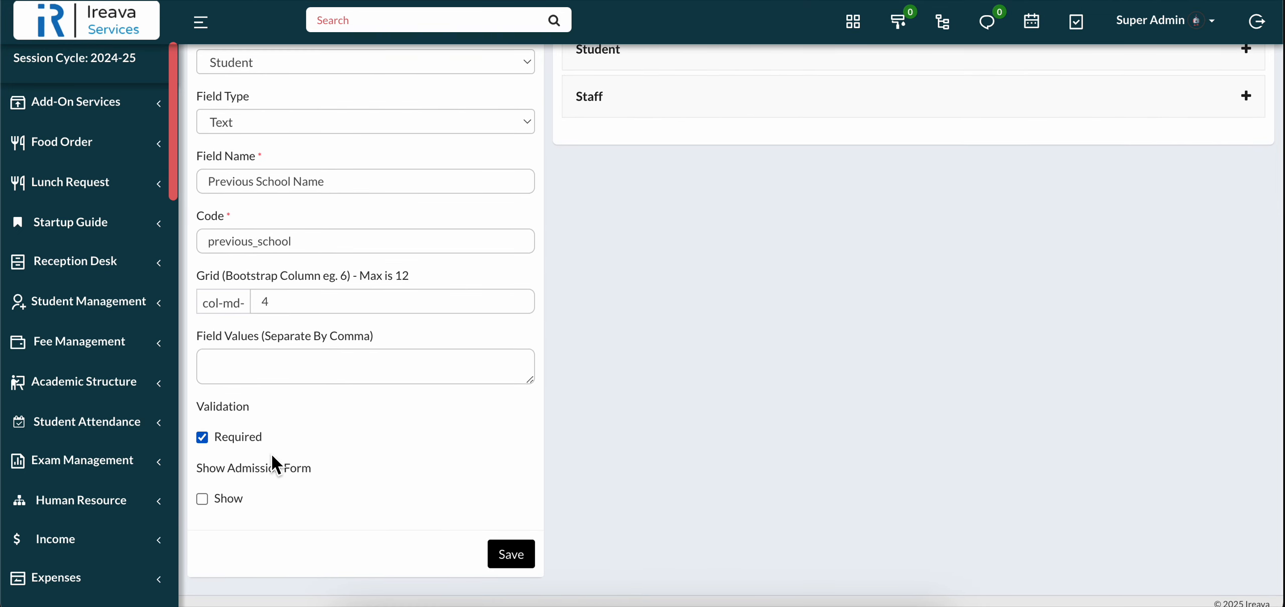
click(509, 556)
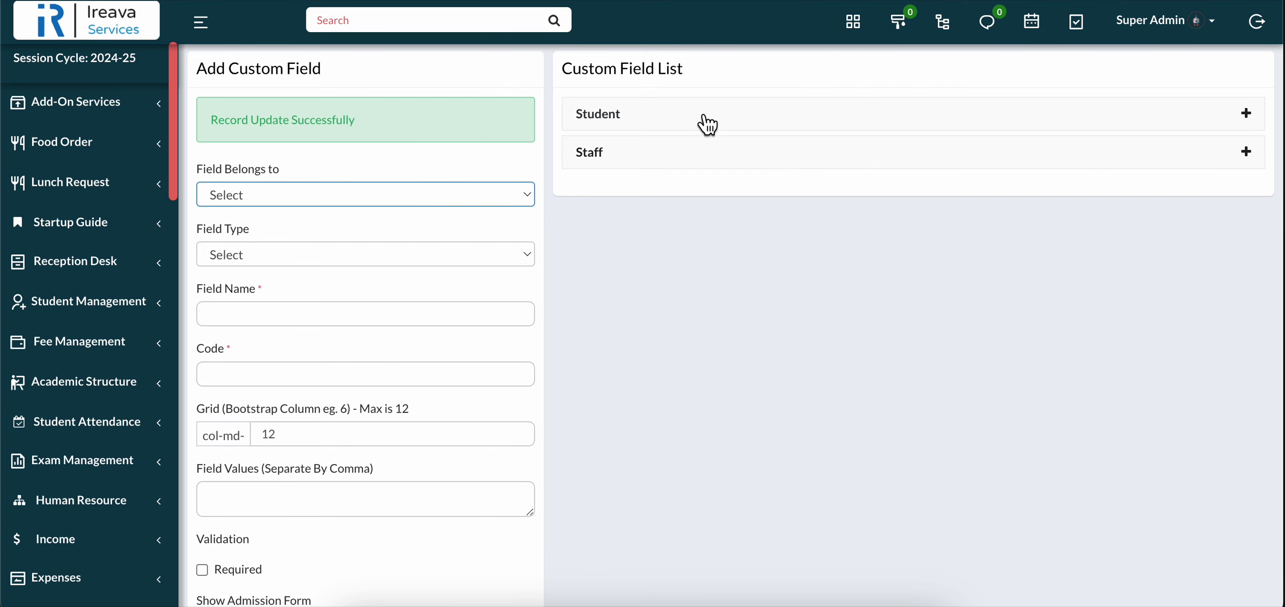
Remove the required validation from the Previous School Name custom field and save it
click(703, 124)
click(732, 165)
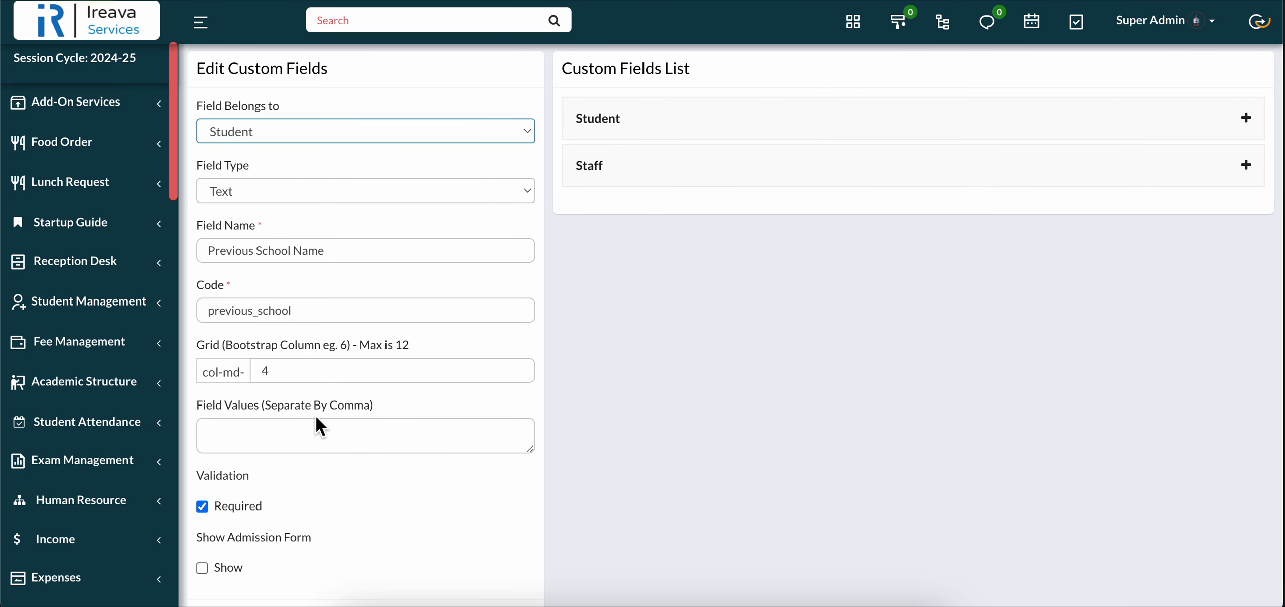
click(224, 507)
scroll(519, 478, down, 2)
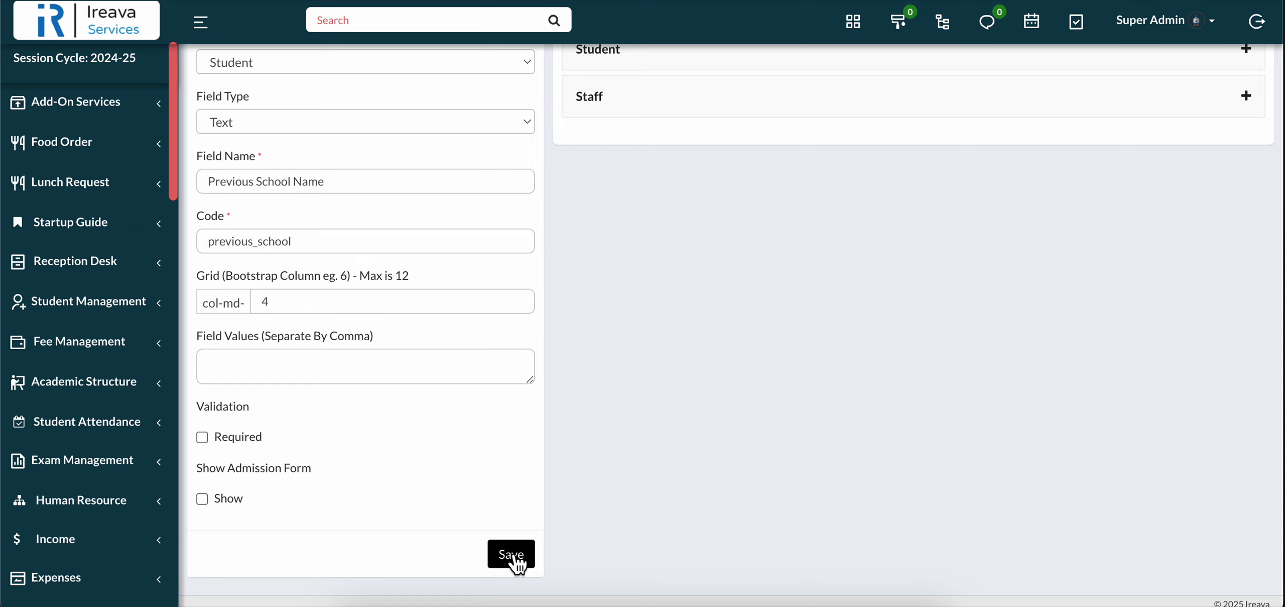
click(513, 559)
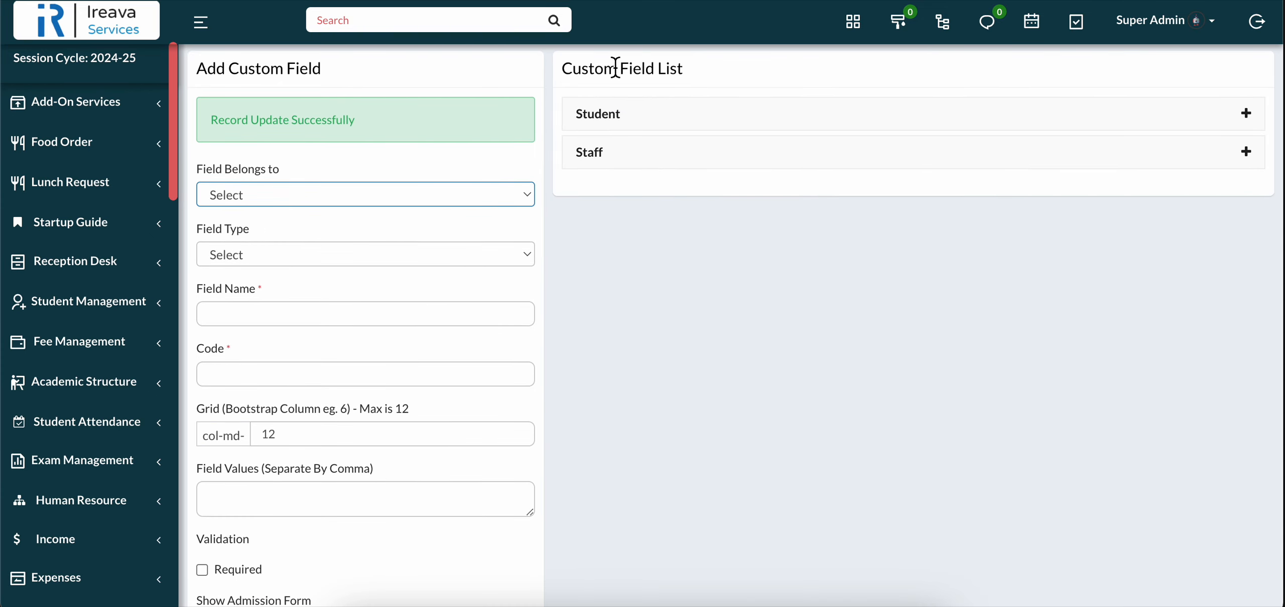
Set the Previous School Name field's grid column width to 6 and save it
click(604, 125)
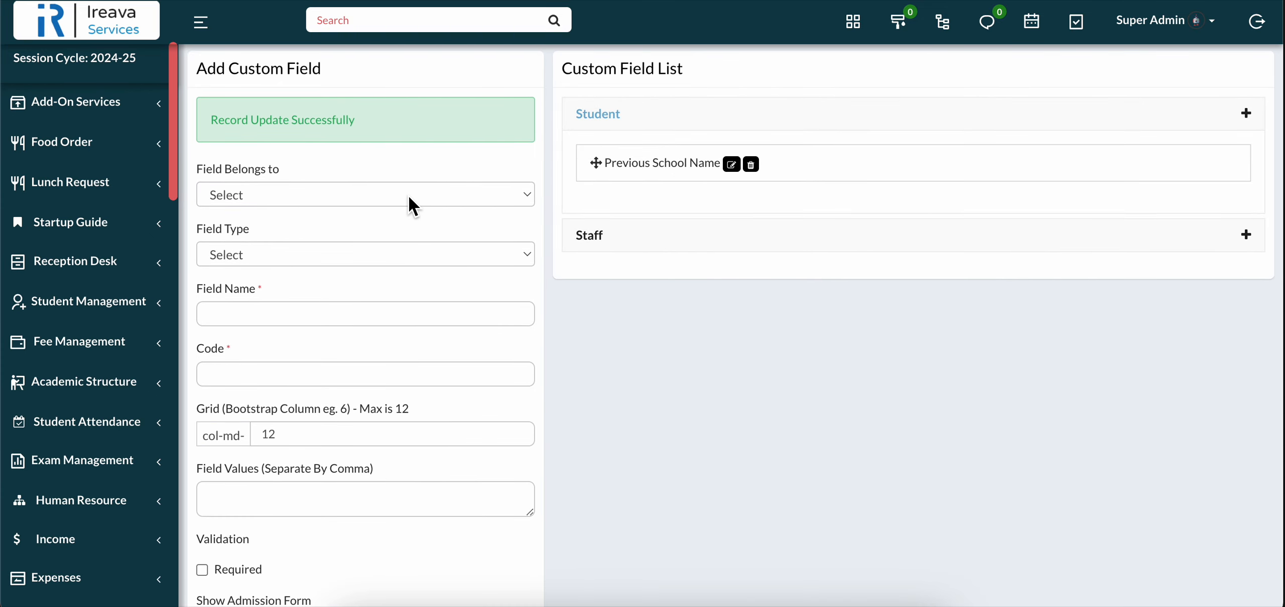
click(732, 165)
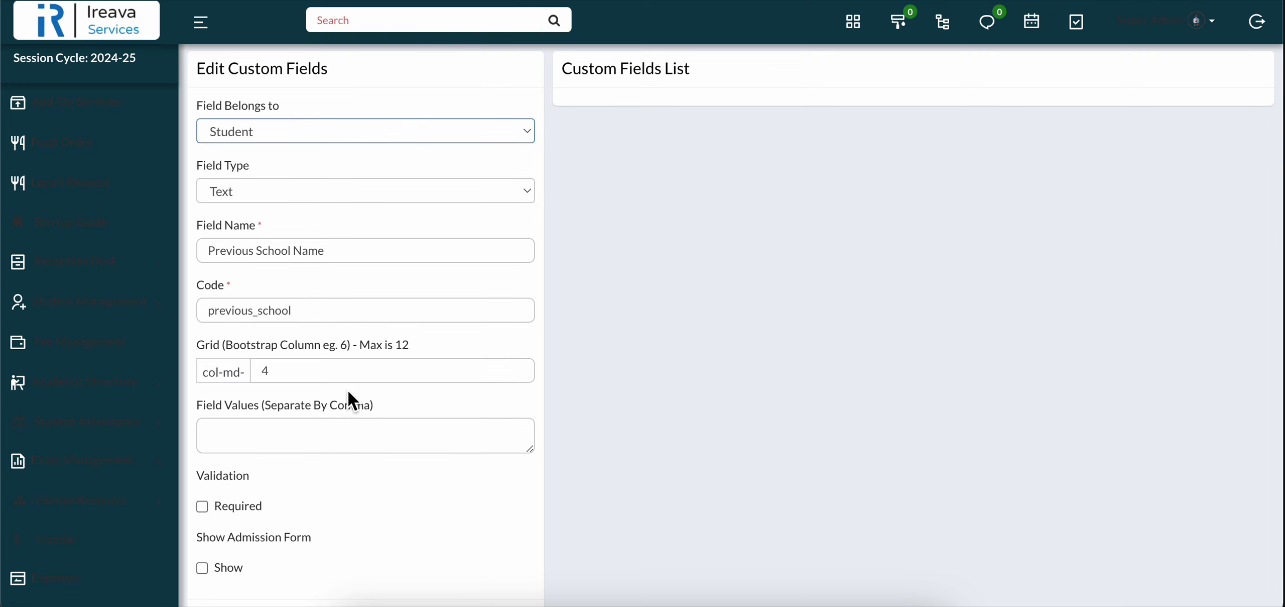
click(304, 379)
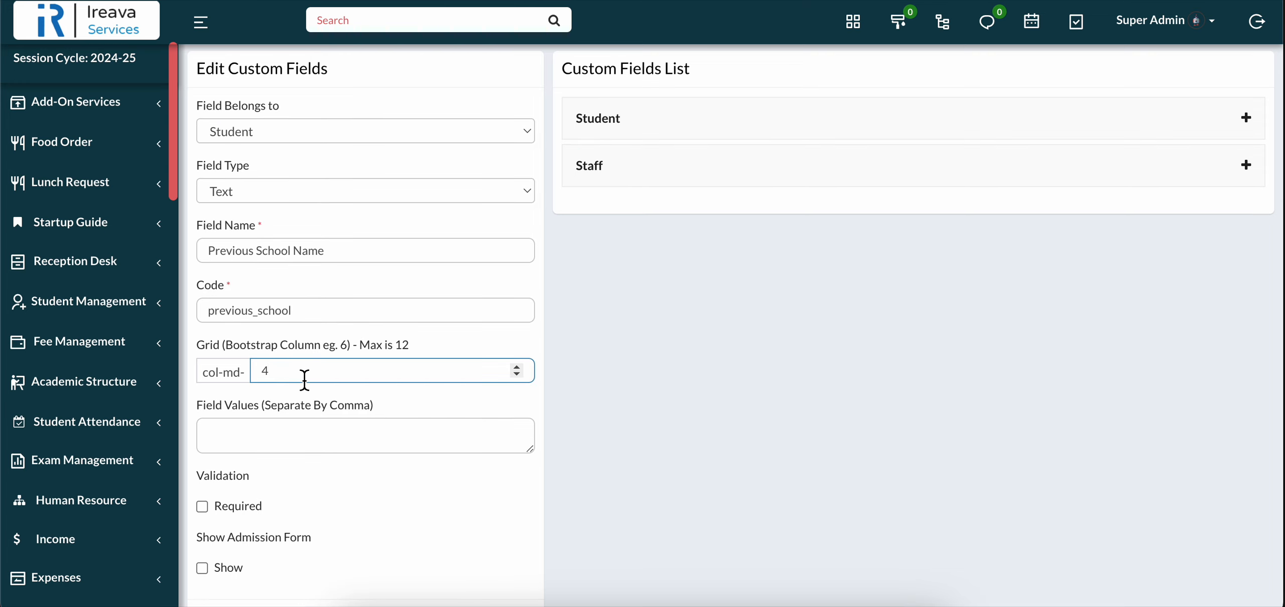
key(BackSpace)
text(6)
scroll(445, 506, down, 2)
click(511, 554)
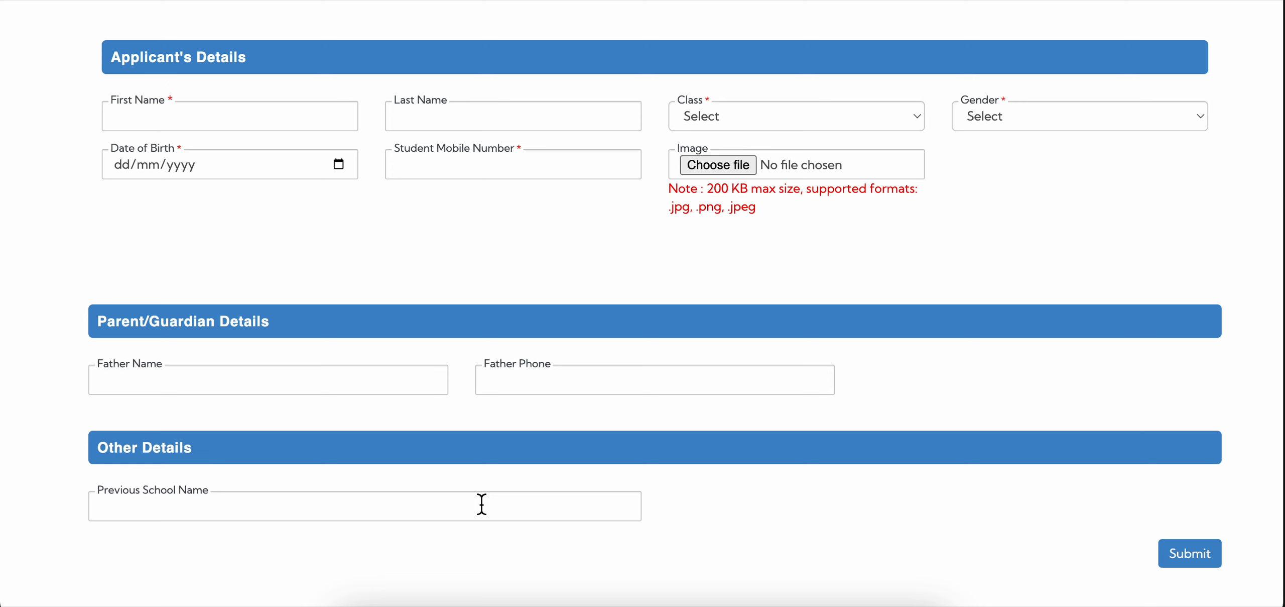
Return to the custom fields, set the Previous School Name field's grid column width back to 4 and save it
key(ctrl+Tab)
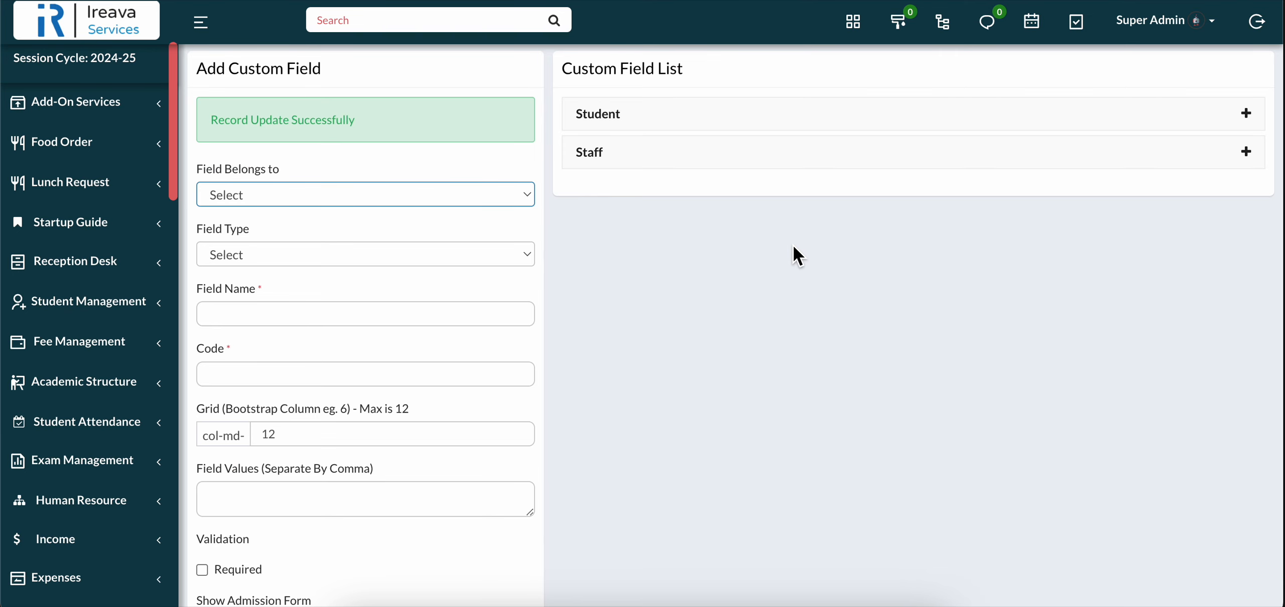
click(650, 123)
click(734, 172)
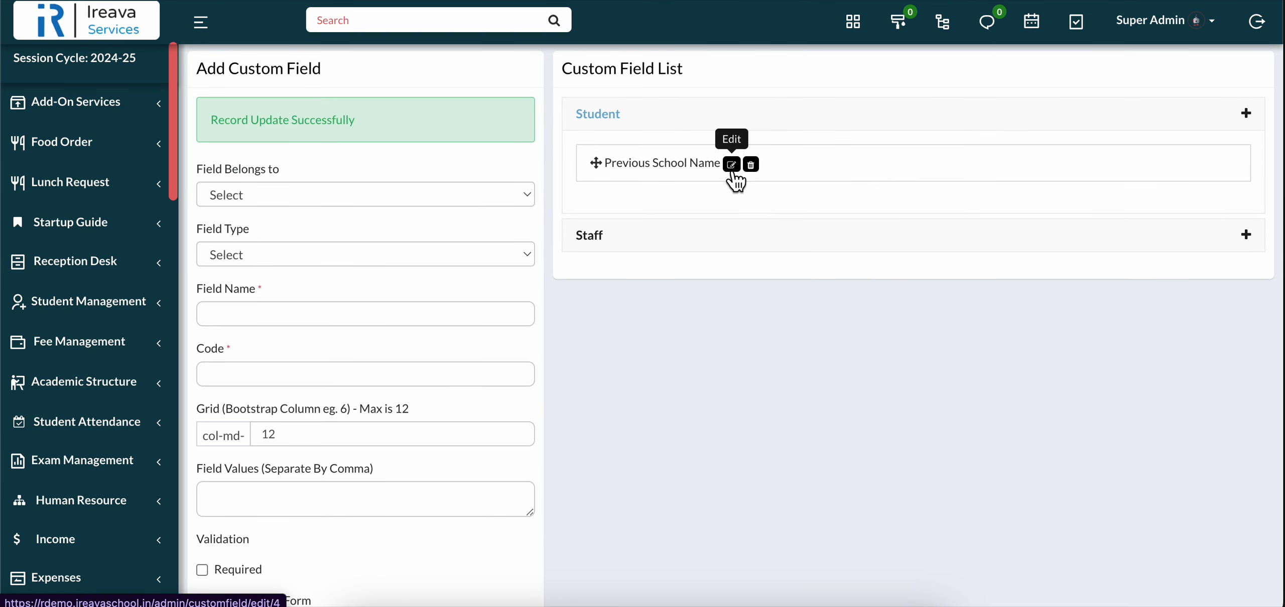
scroll(310, 424, down, 3)
click(339, 306)
key(BackSpace)
text(4)
click(518, 560)
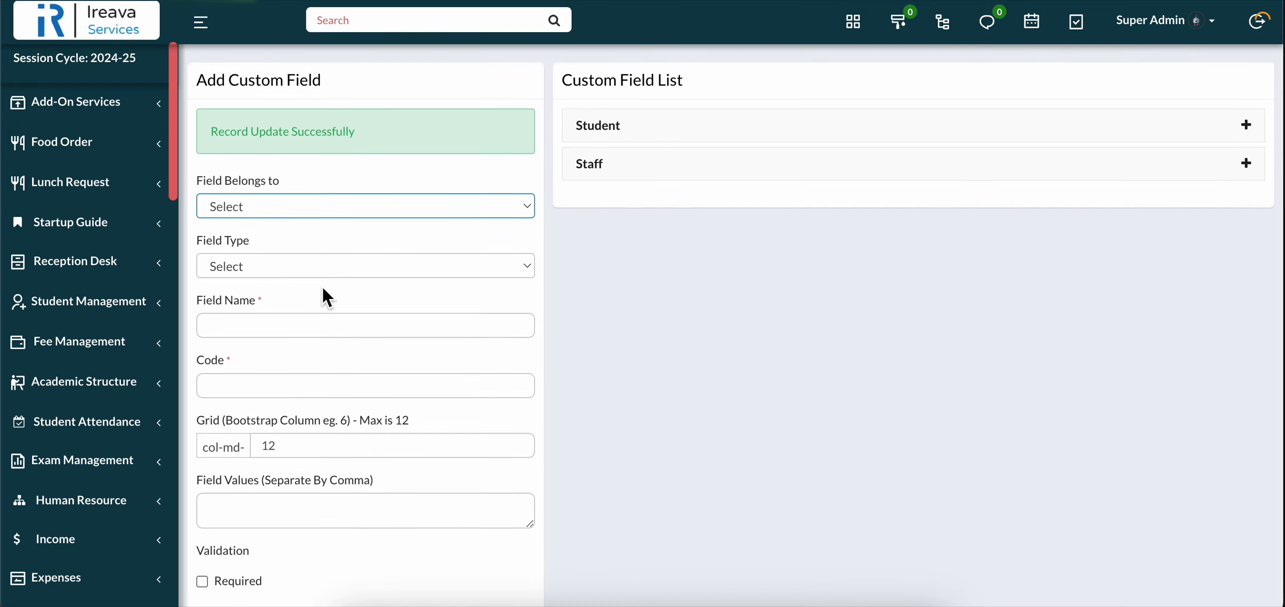
Start a new Student custom field of type Text named Enter Aadhaar Card Number
click(271, 195)
click(278, 221)
click(247, 259)
click(250, 276)
click(260, 321)
text(Enter Aadhaar Car)
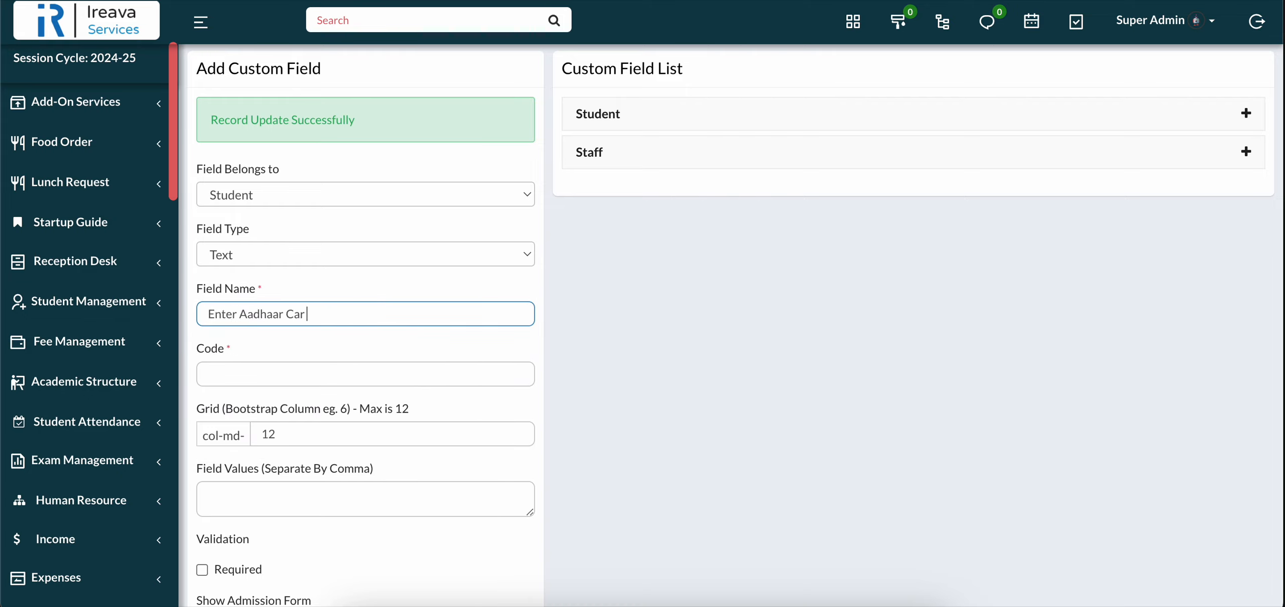
text(d numner)
key(BackSpace)
key(BackSpace)
key(BackSpace)
key(BackSpace)
key(BackSpace)
key(BackSpace)
text(Number)
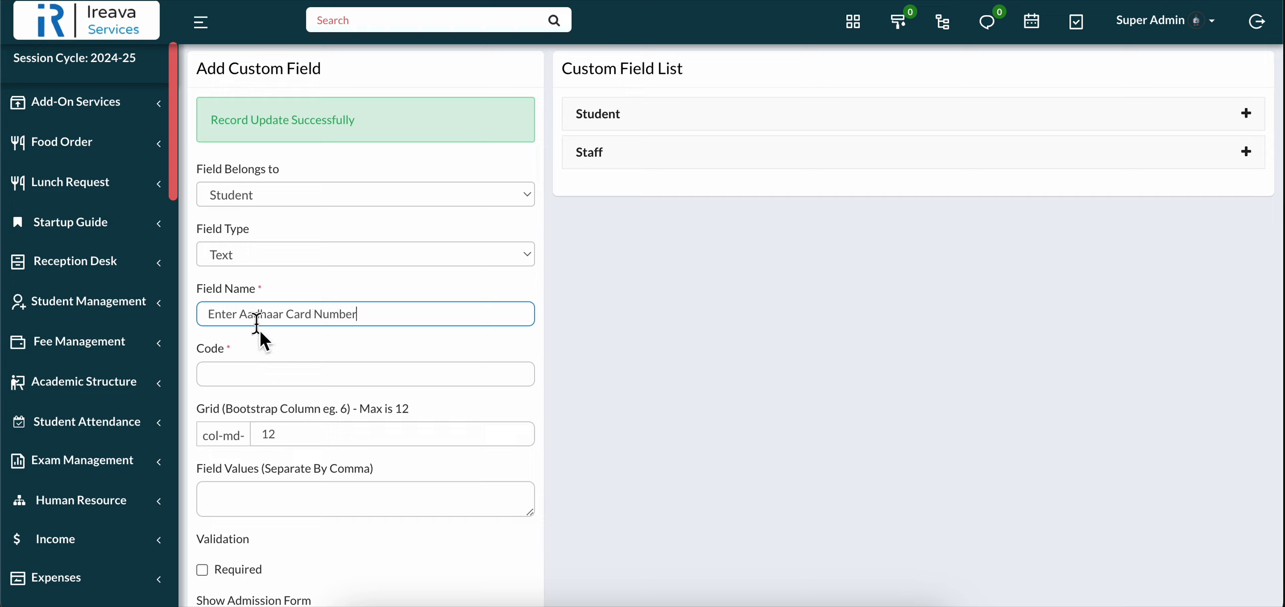
Give the Aadhaar field the code acn and grid width 4, save it for the admission form, and check it there
click(258, 369)
text(d)
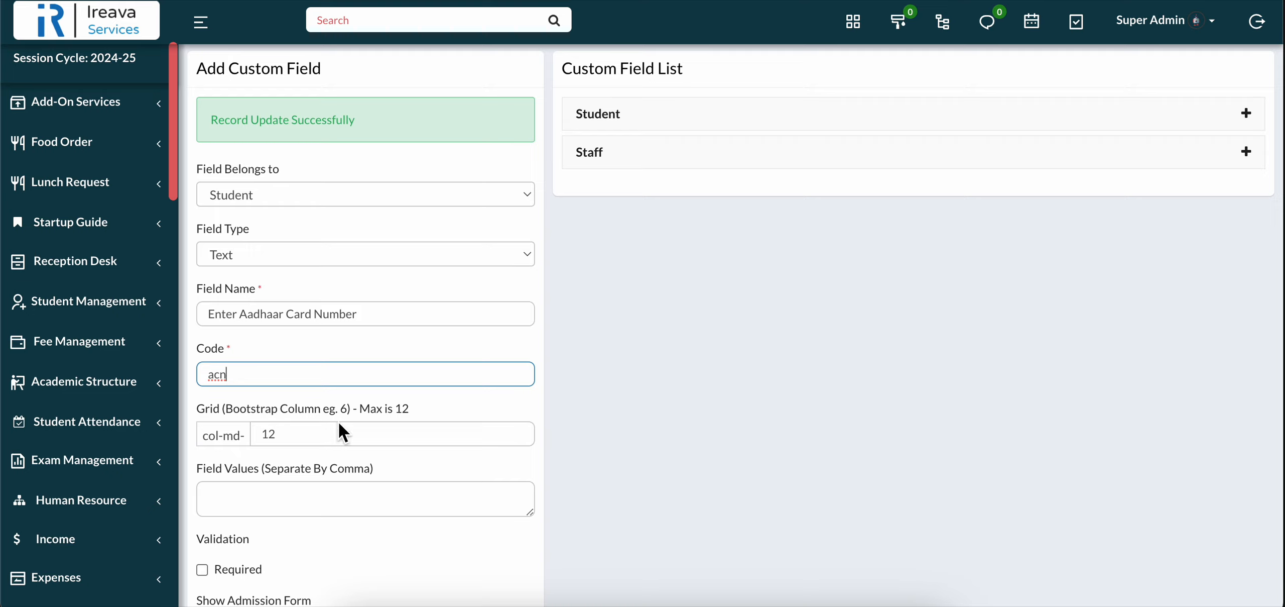
click(315, 435)
key(BackSpace)
key(BackSpace)
text(4)
scroll(465, 488, down, 3)
click(530, 519)
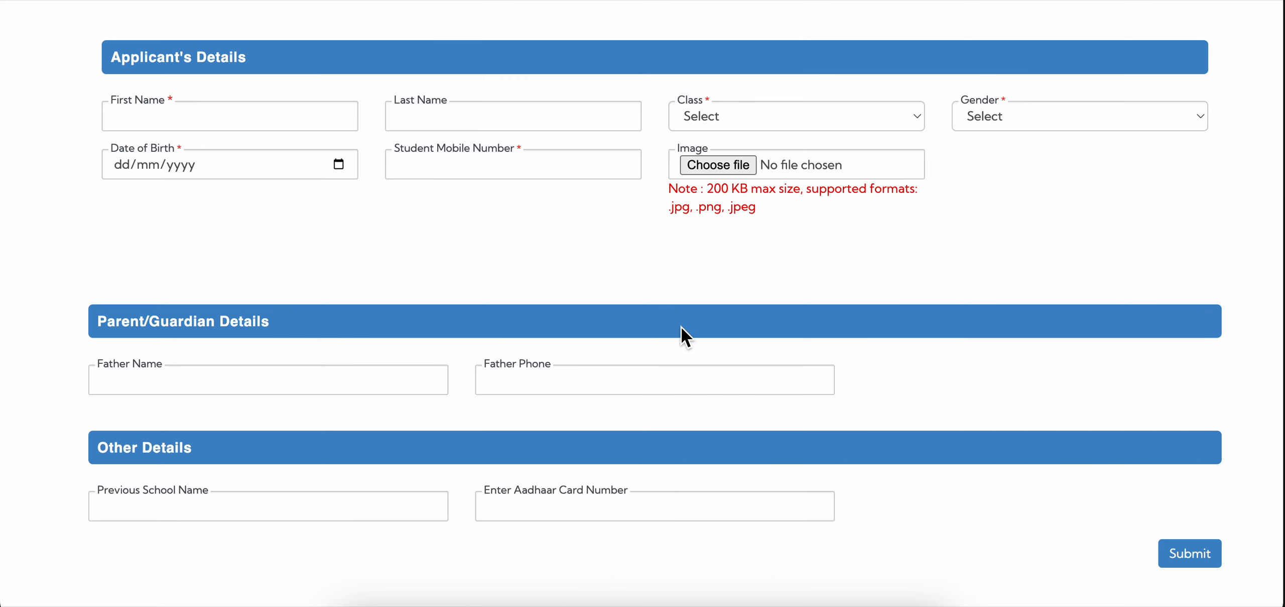
click(502, 505)
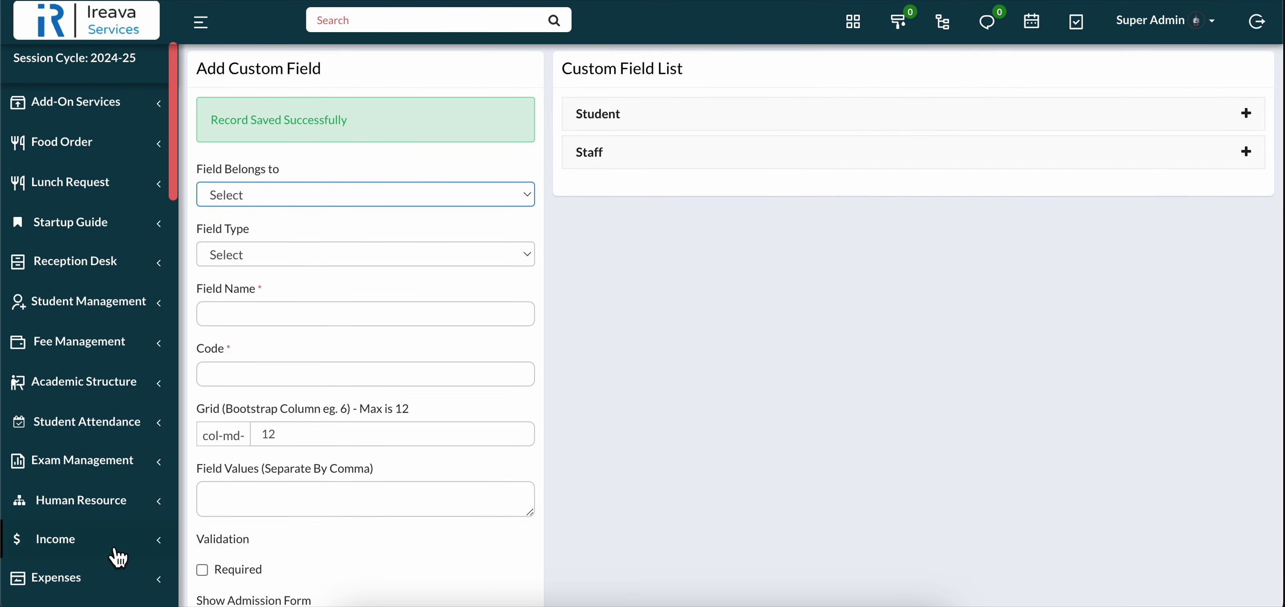
Open the admission receipt design and examine the acn variable in the available variables and the receipt template
scroll(100, 552, down, 10)
scroll(98, 567, down, 5)
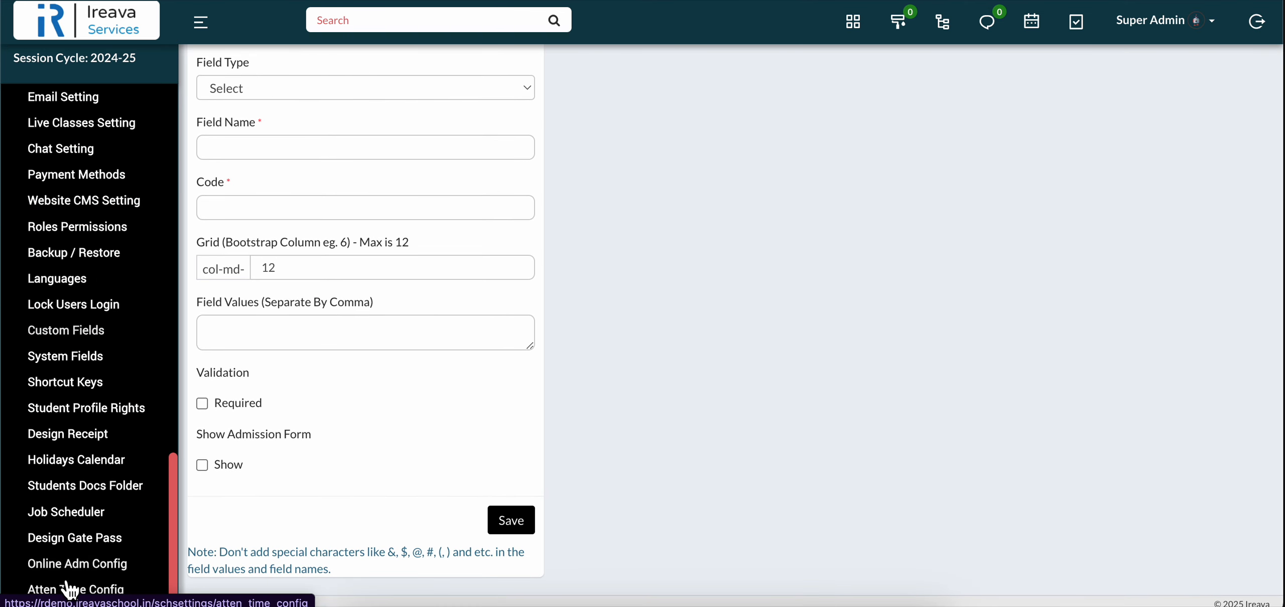
click(64, 567)
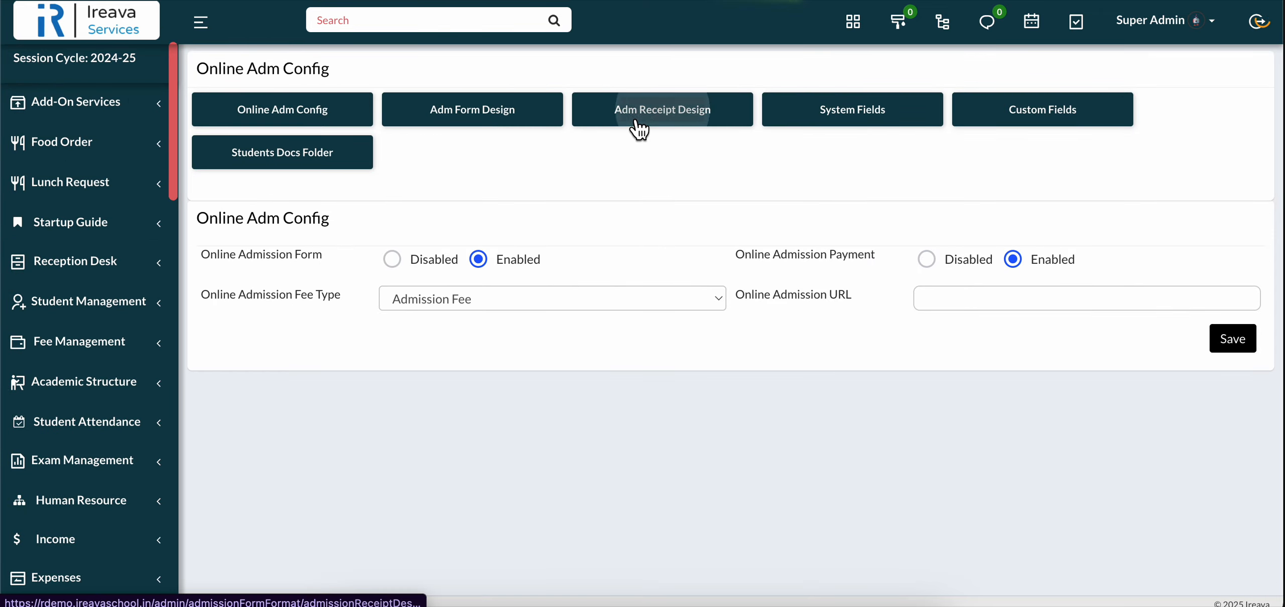
click(637, 123)
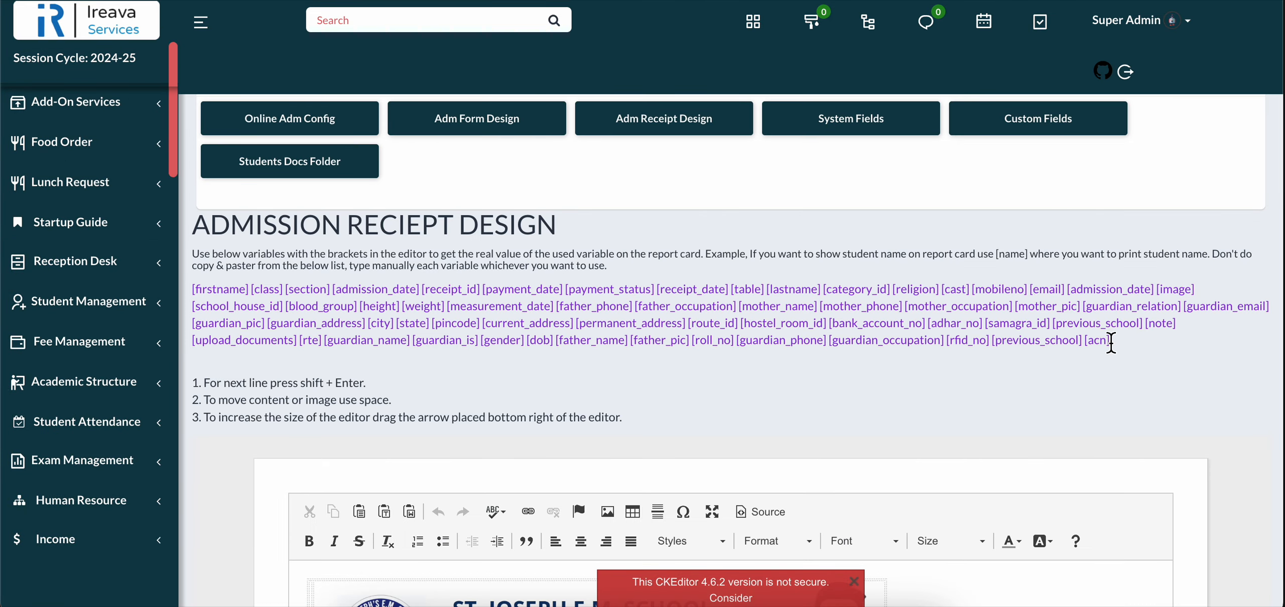
drag(1089, 341, 1106, 343)
scroll(813, 417, down, 5)
scroll(755, 434, down, 2)
scroll(755, 434, down, 2)
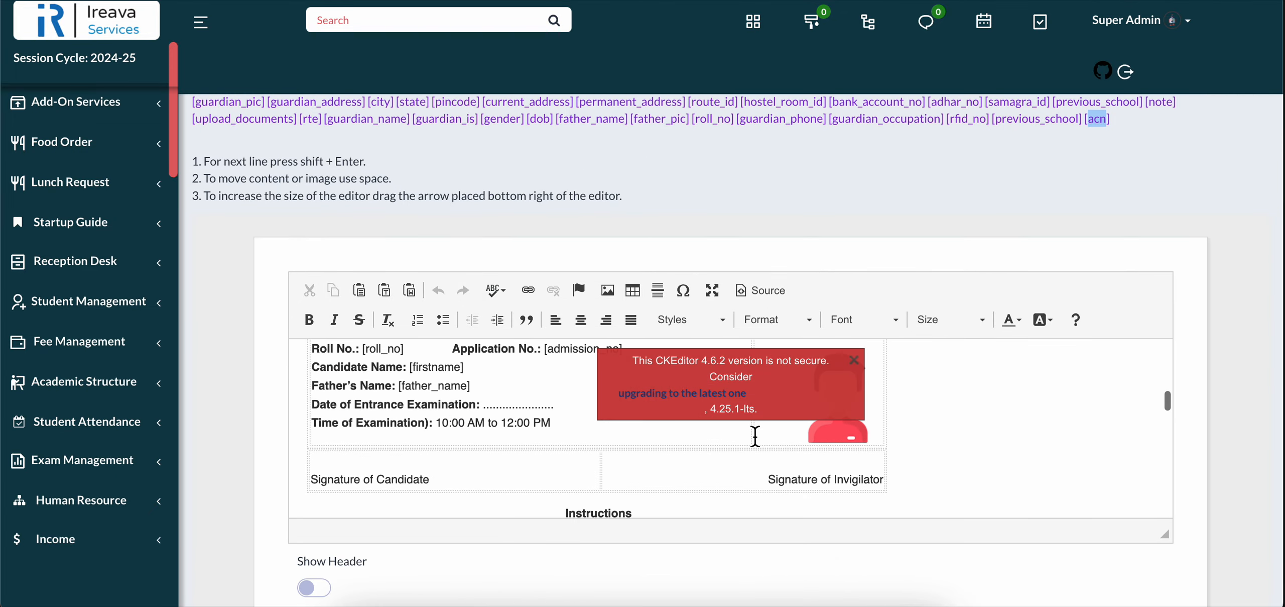
scroll(485, 420, up, 5)
scroll(485, 421, up, 5)
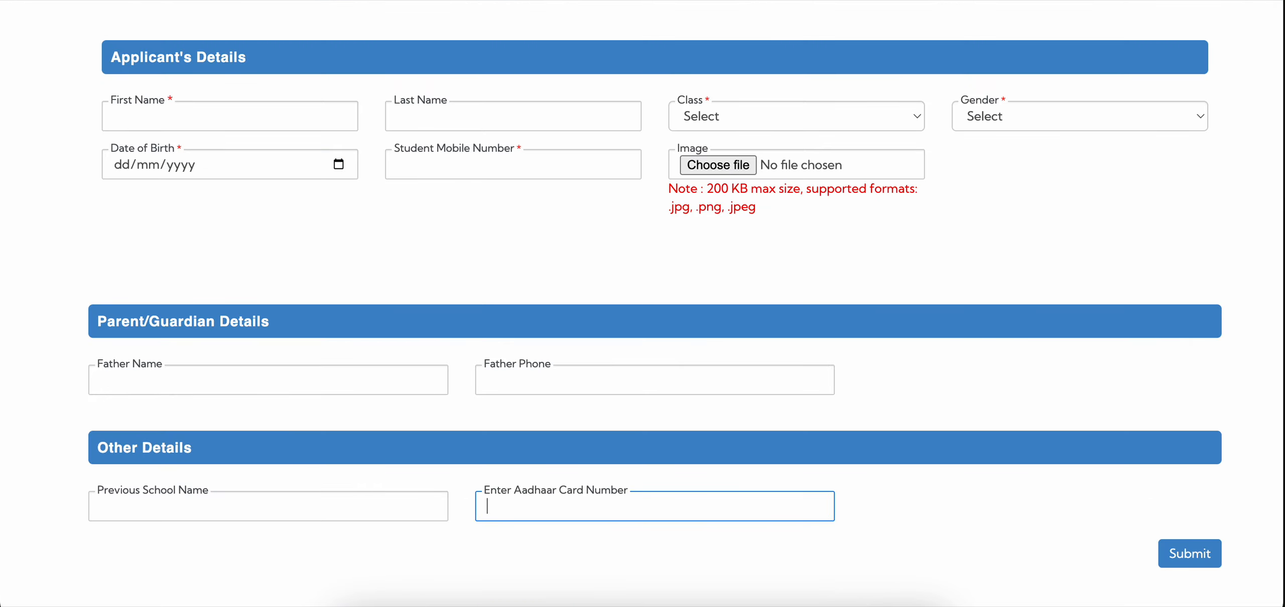
scroll(486, 179, up, 4)
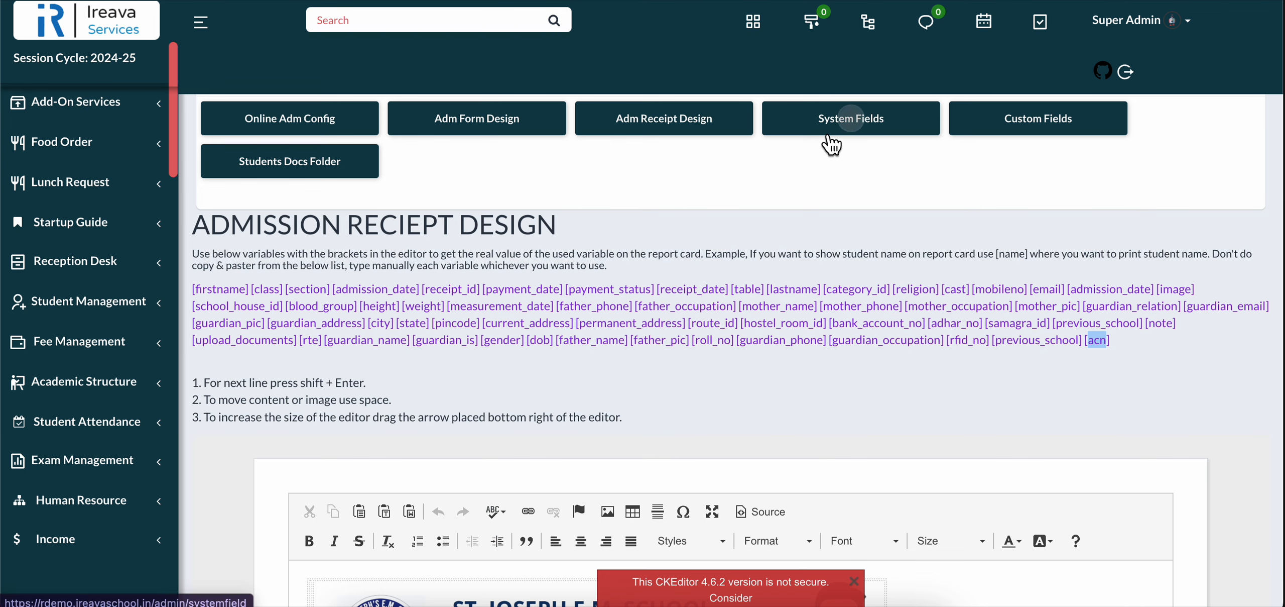
Enable the Aadhaar Card student documents folder on the admission form and check its upload field there
click(831, 123)
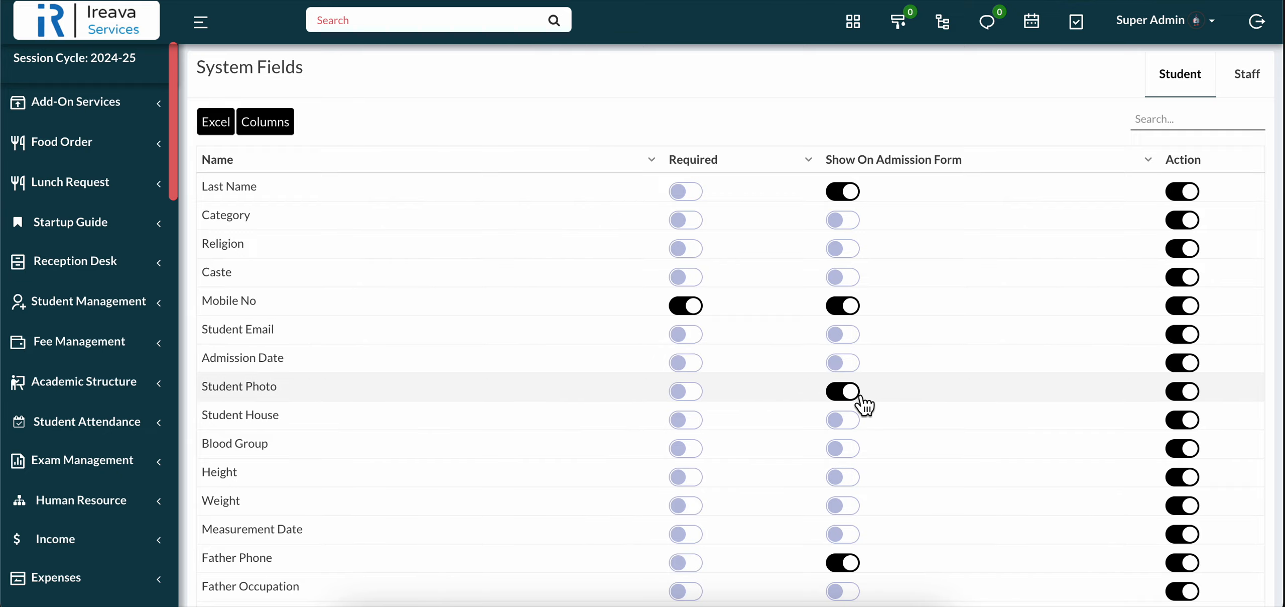
scroll(60, 527, down, 10)
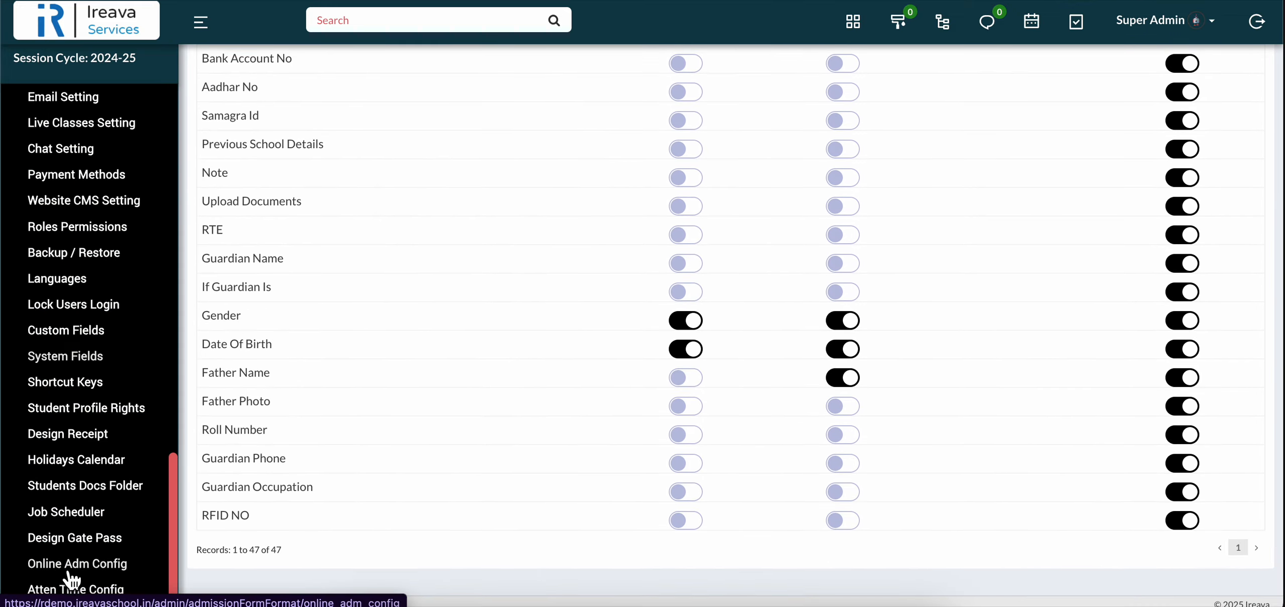
click(72, 577)
click(260, 176)
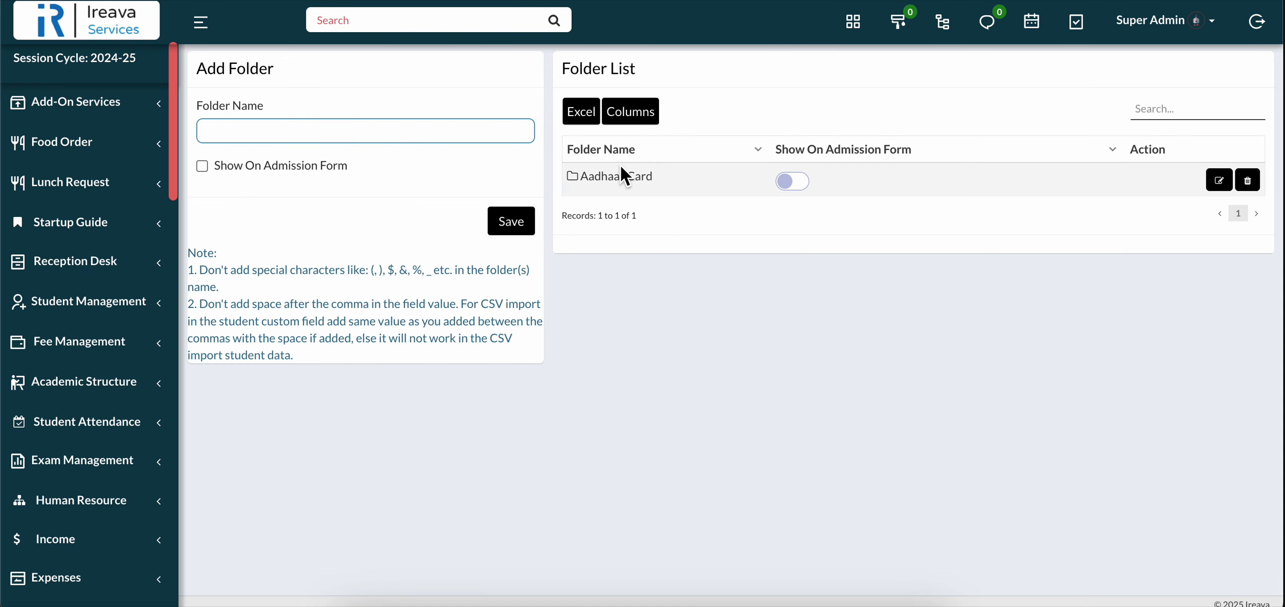
click(804, 185)
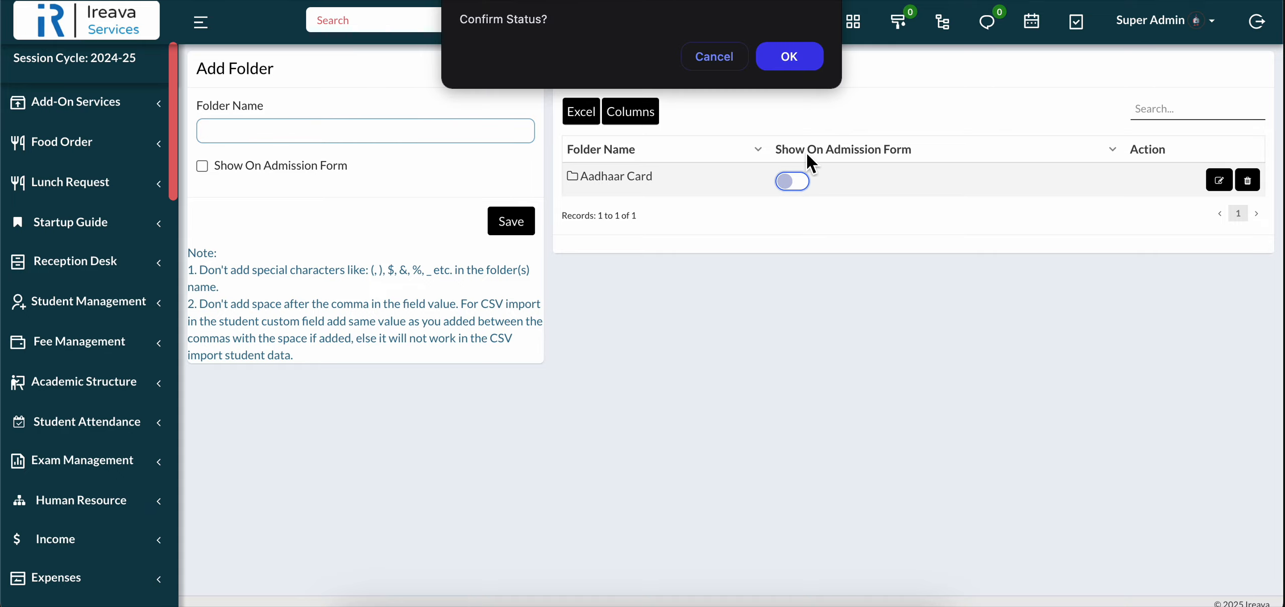
click(793, 55)
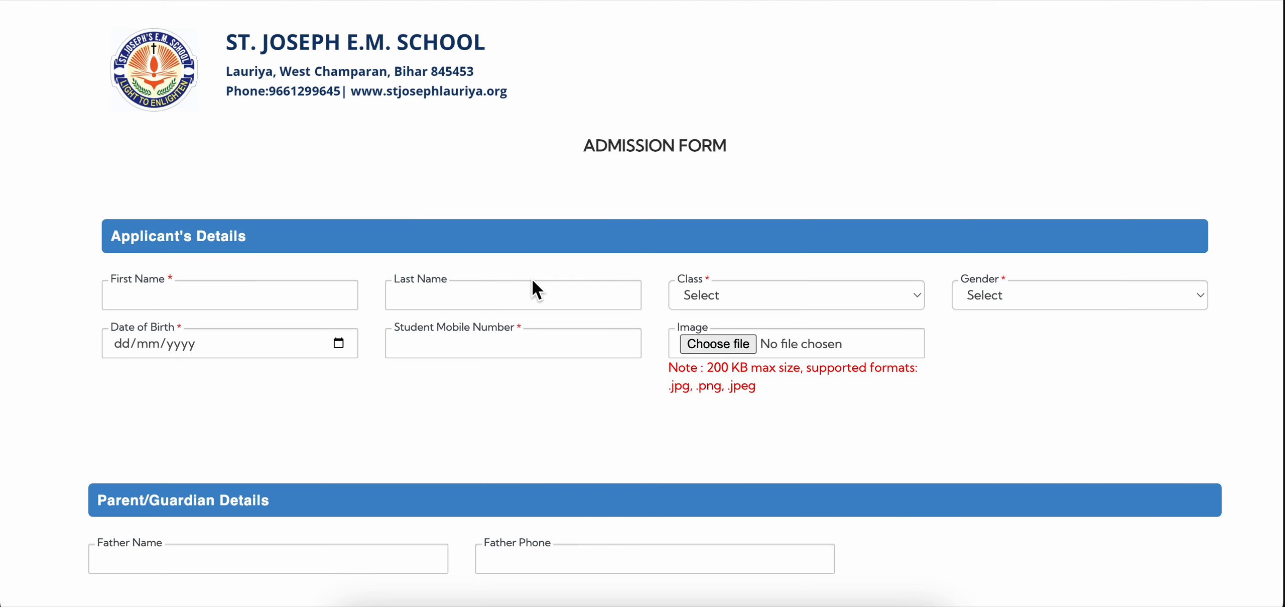
scroll(532, 279, down, 5)
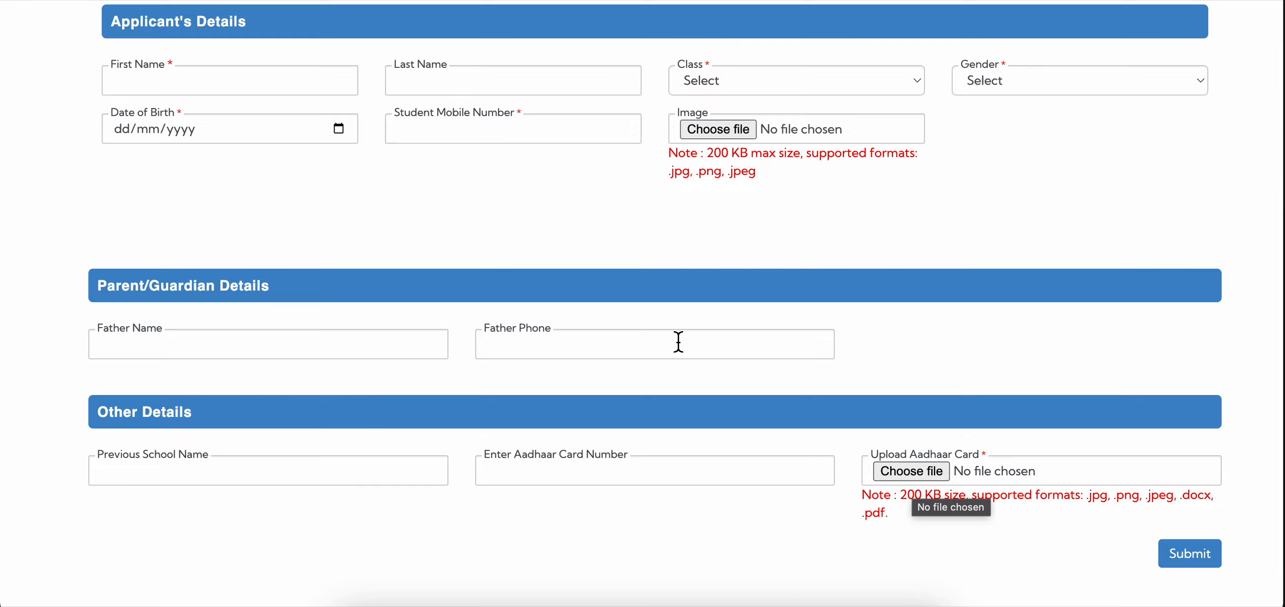
scroll(680, 344, up, 1)
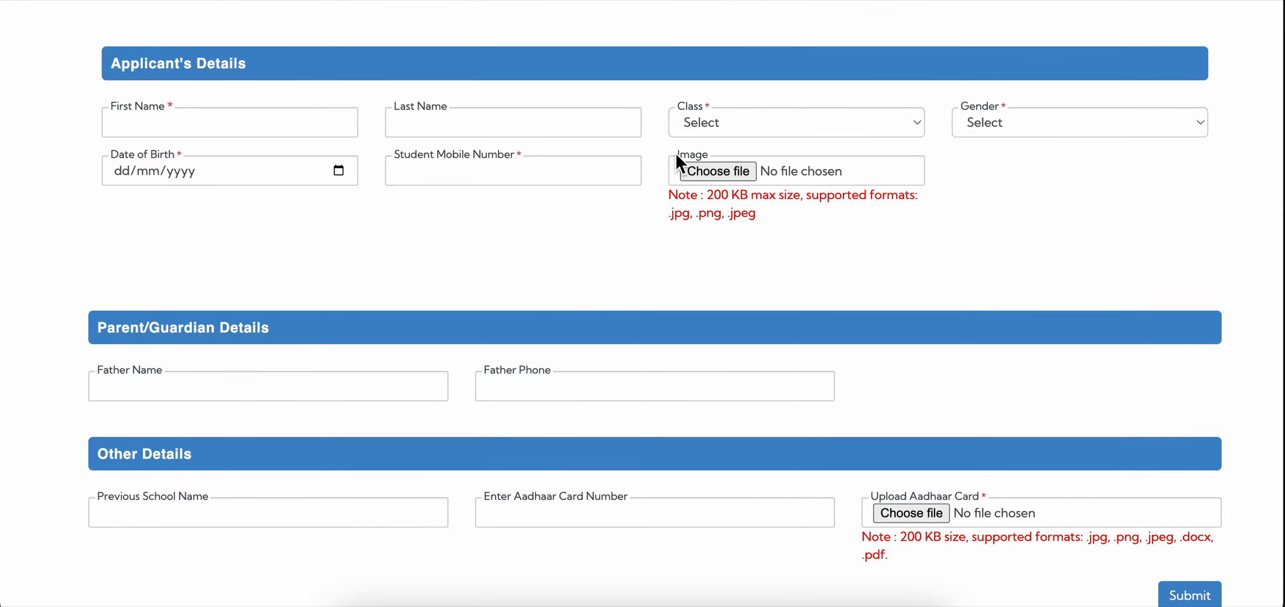
scroll(813, 304, down, 1)
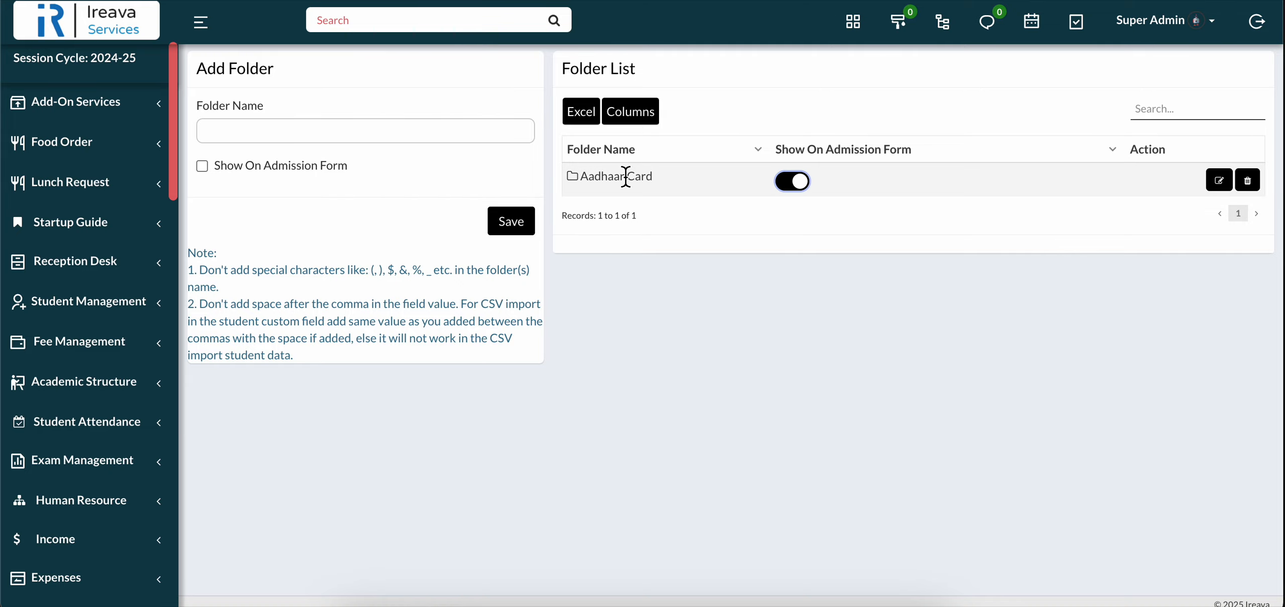
Turn off Show On Admission Form for the Aadhaar Card folder and reload the admission form
scroll(100, 466, down, 10)
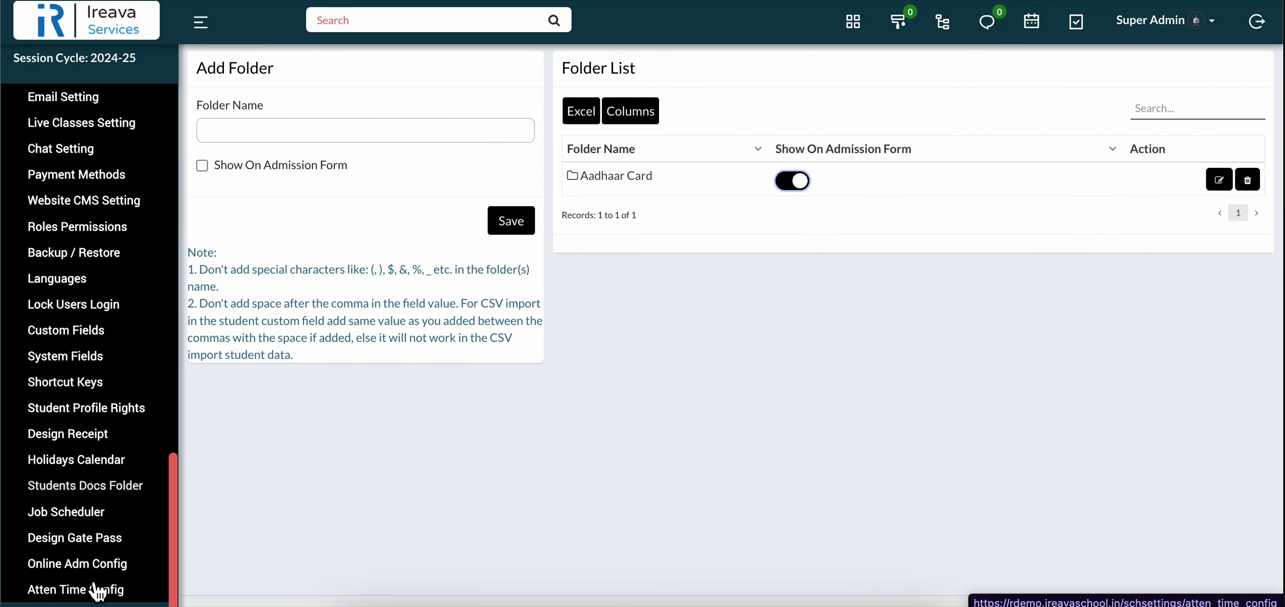
scroll(101, 488, up, 10)
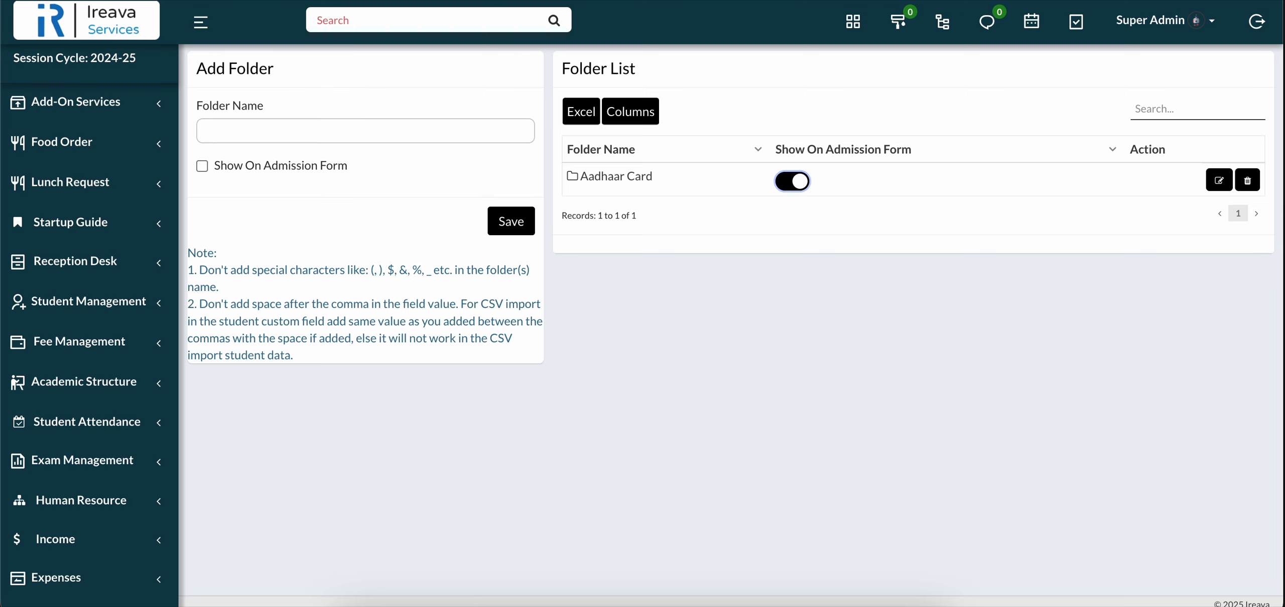
click(789, 181)
click(783, 65)
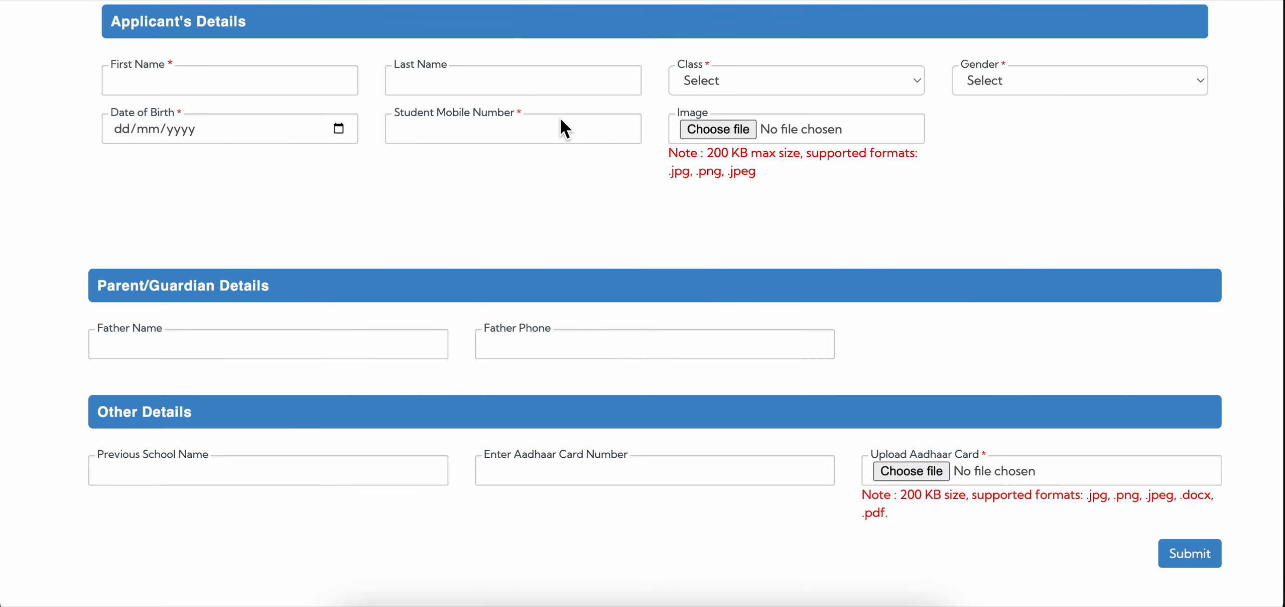
key(super+r)
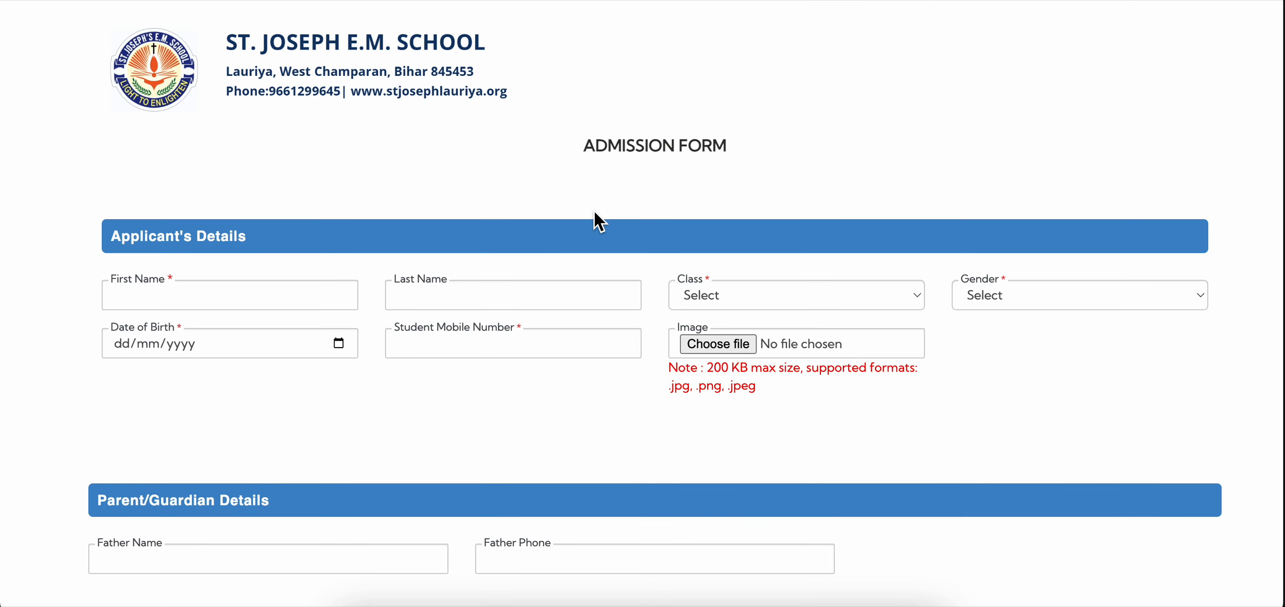
Autofill the applicant's name and mobile number on the admission form, and choose class LKG and gender Male
click(190, 117)
click(261, 173)
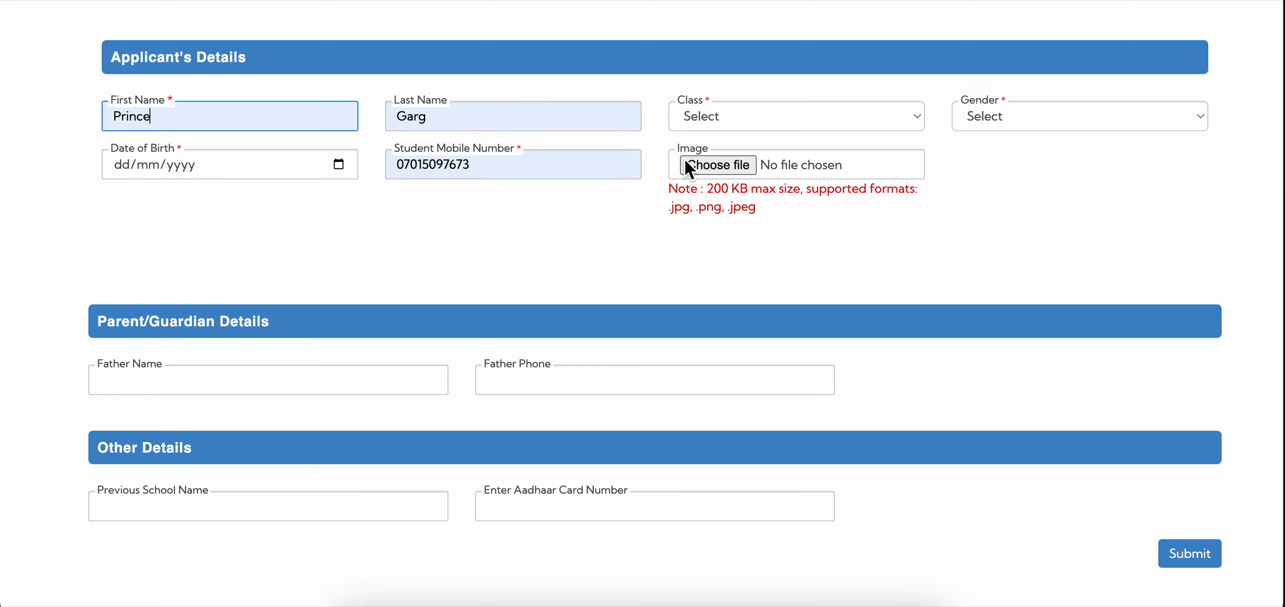
click(717, 116)
click(728, 136)
click(977, 123)
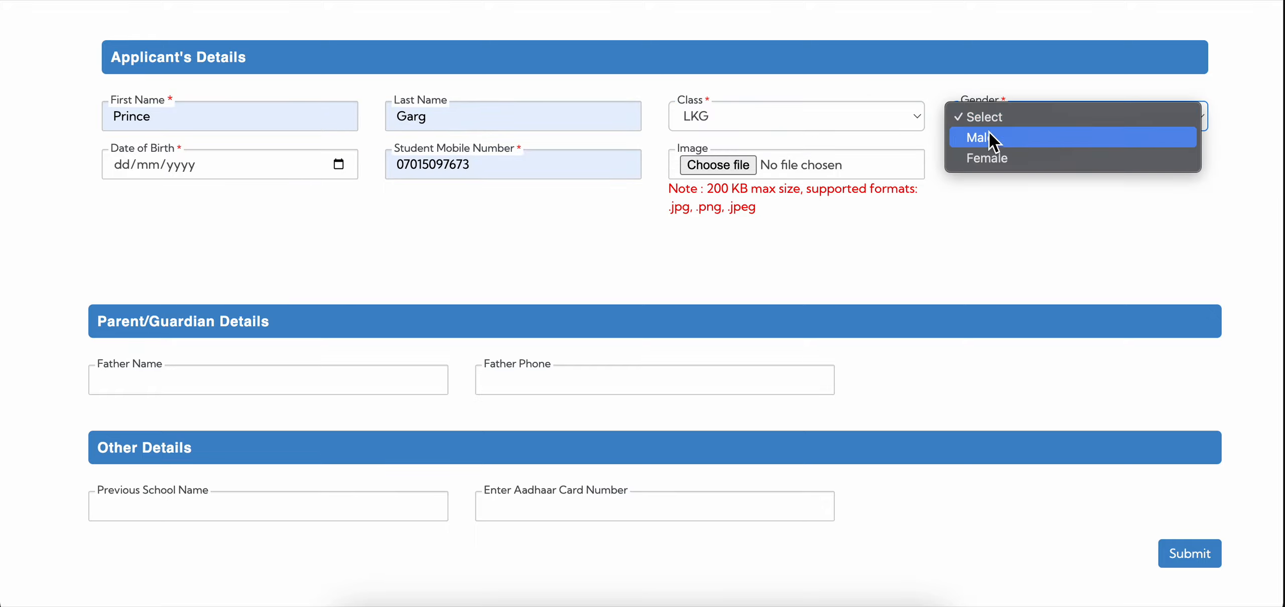
click(987, 140)
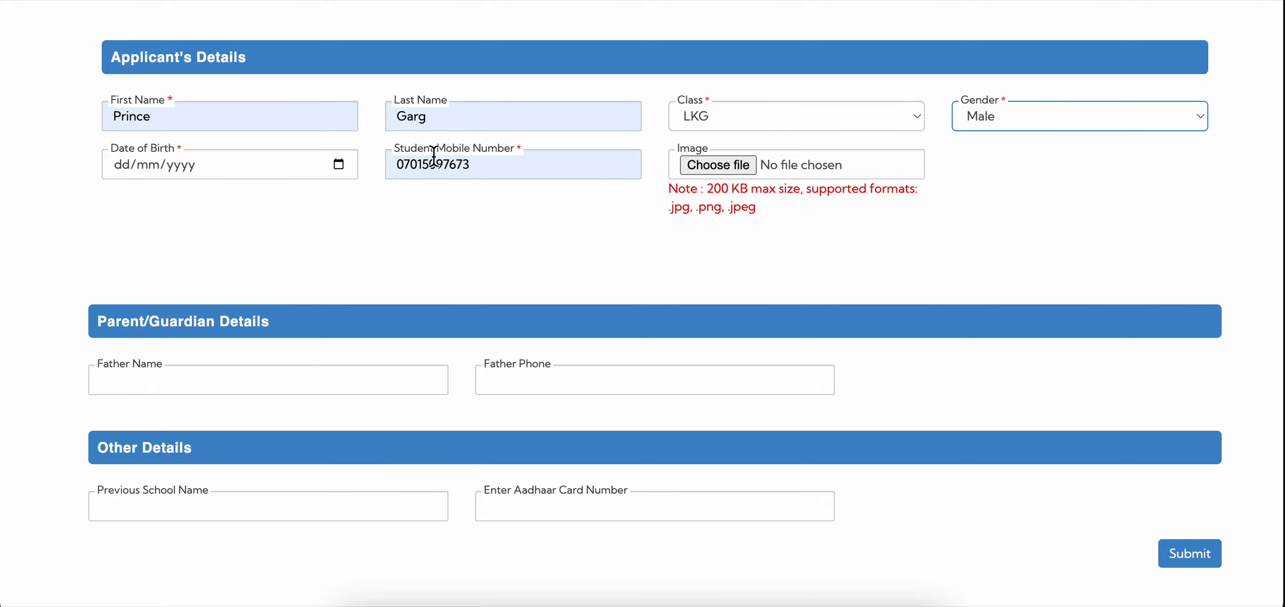
Enter the applicant's date of birth, remove the leading zero from the student mobile number, and submit the form
click(339, 164)
click(175, 288)
click(405, 164)
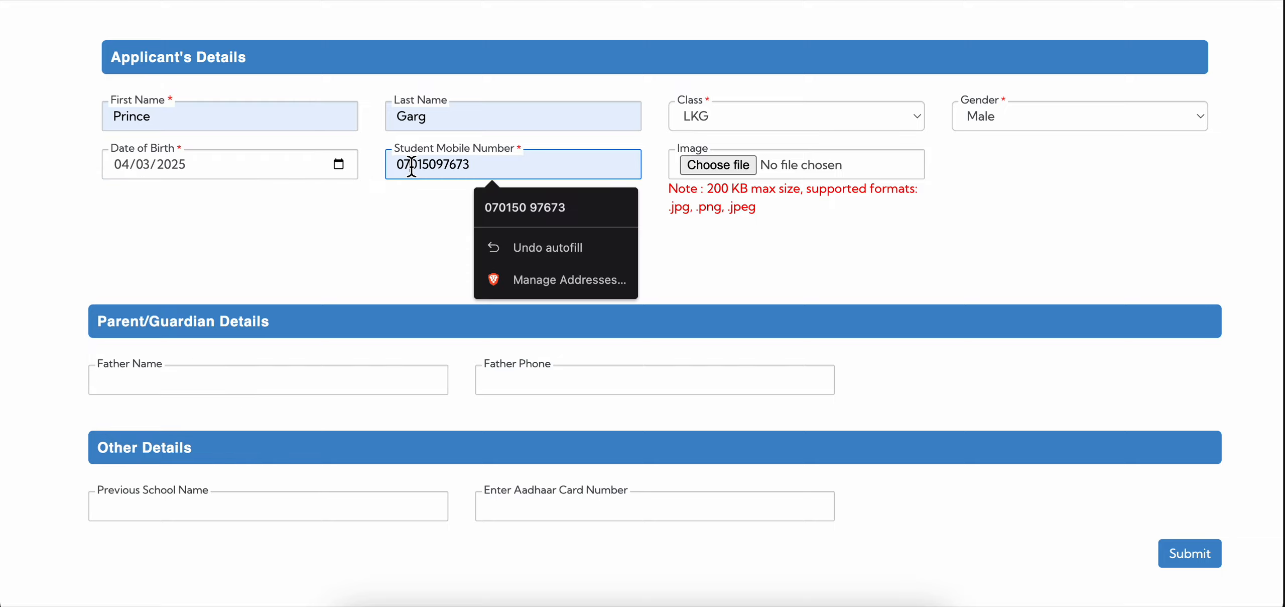
key(BackSpace)
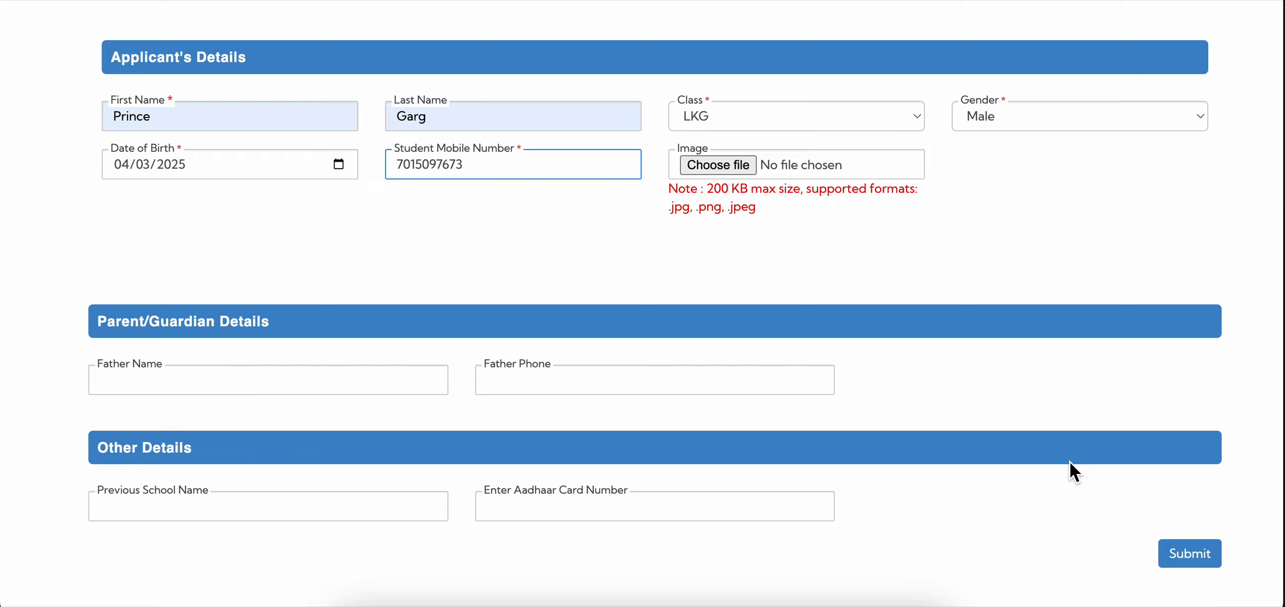
click(1190, 554)
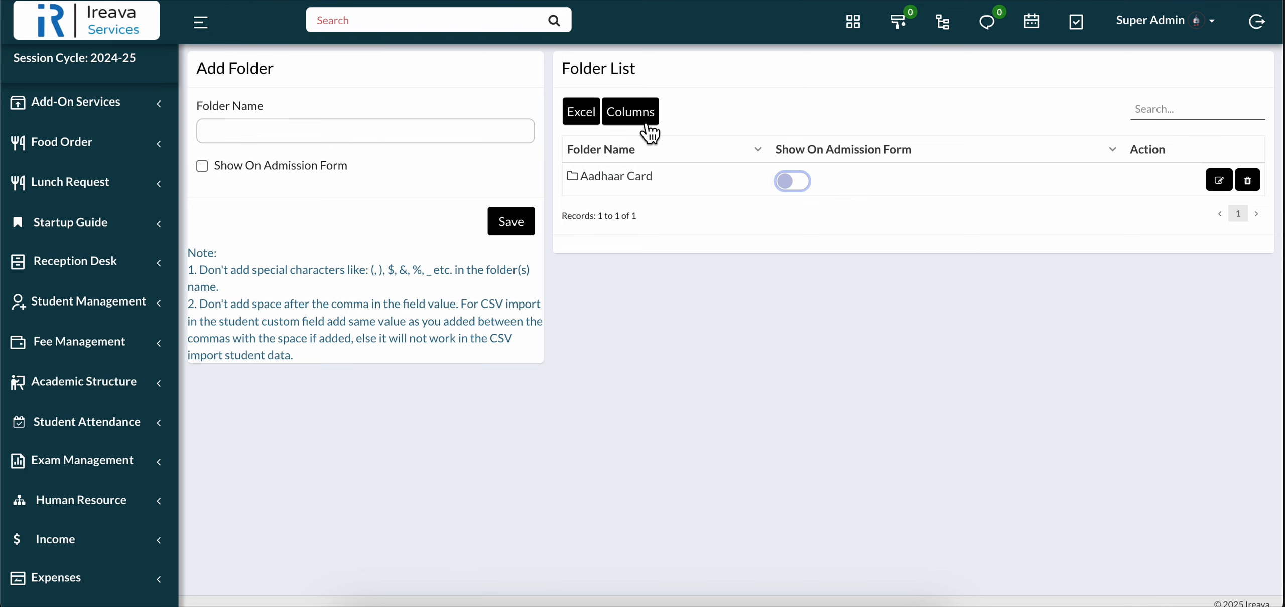
Set Online Admission Payment to Disabled in the online admission configuration and save it
scroll(108, 451, down, 10)
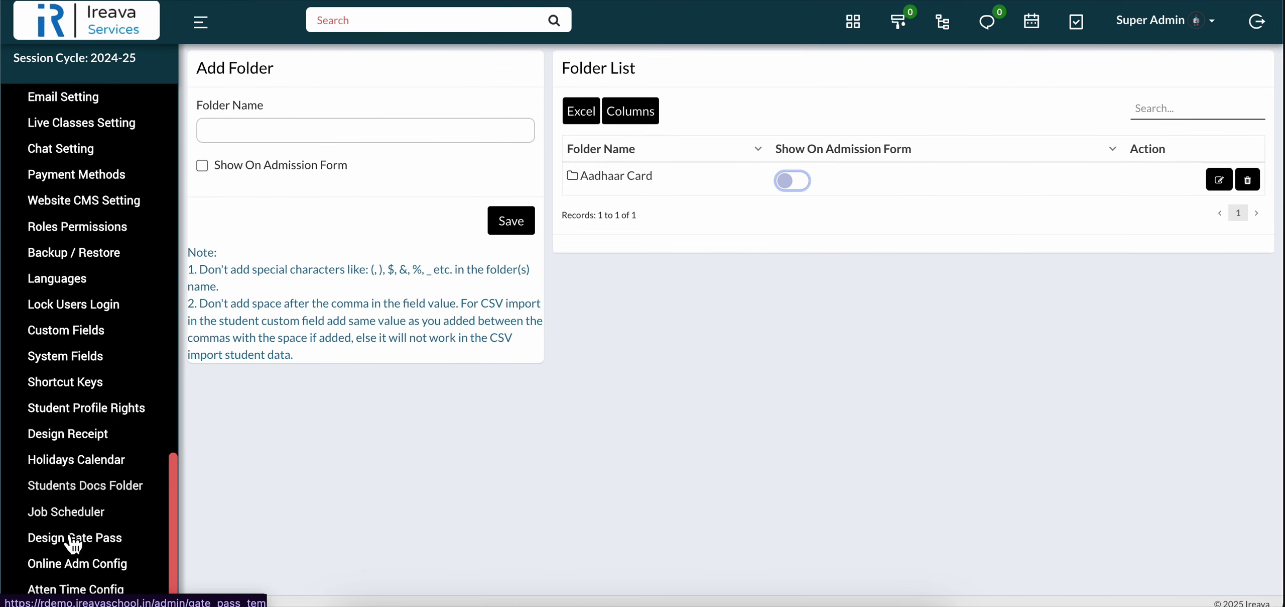
click(65, 563)
click(969, 262)
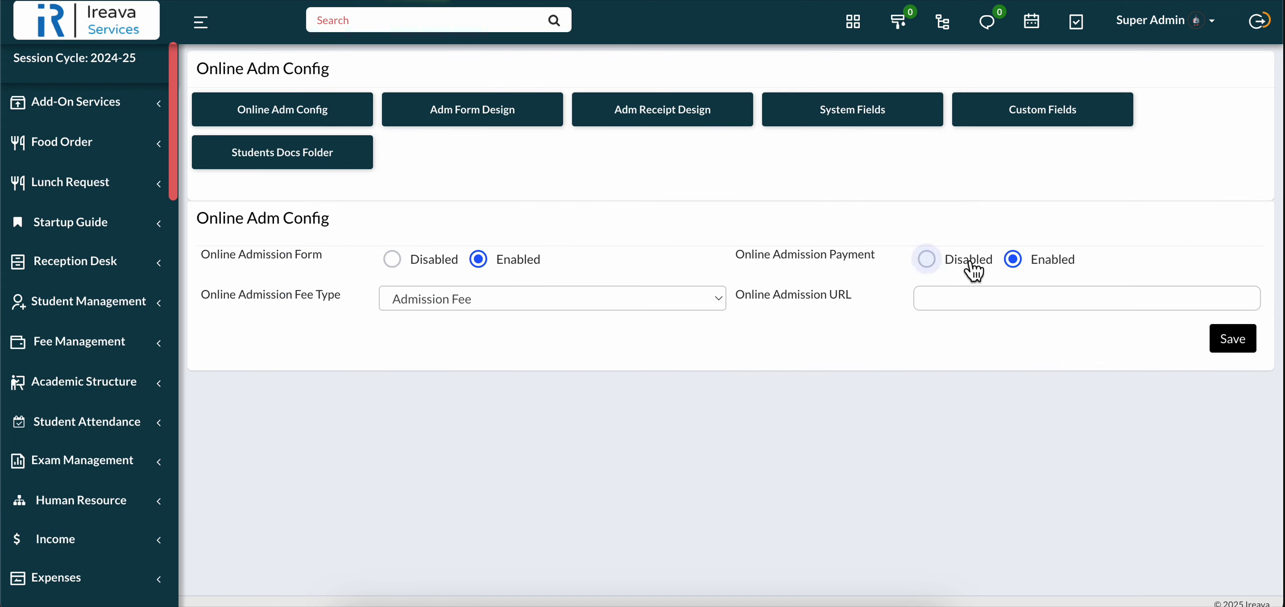
click(1233, 341)
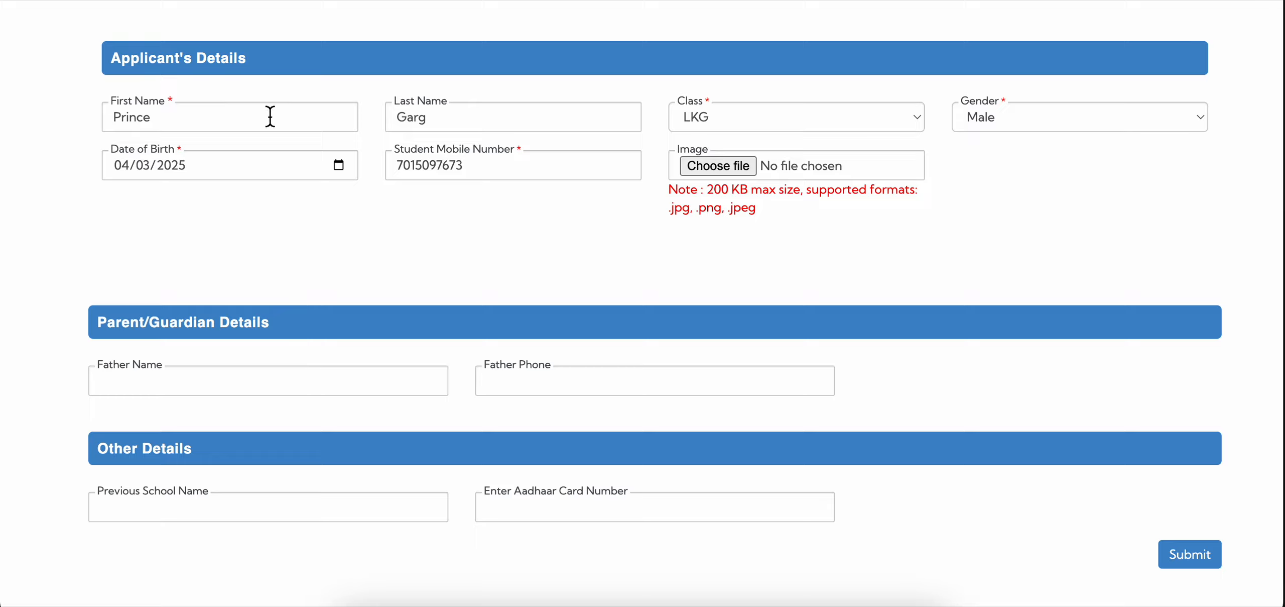
Autofill the applicant's name and mobile number on the cleared admission form, selecting class LKG and gender Male again
click(284, 120)
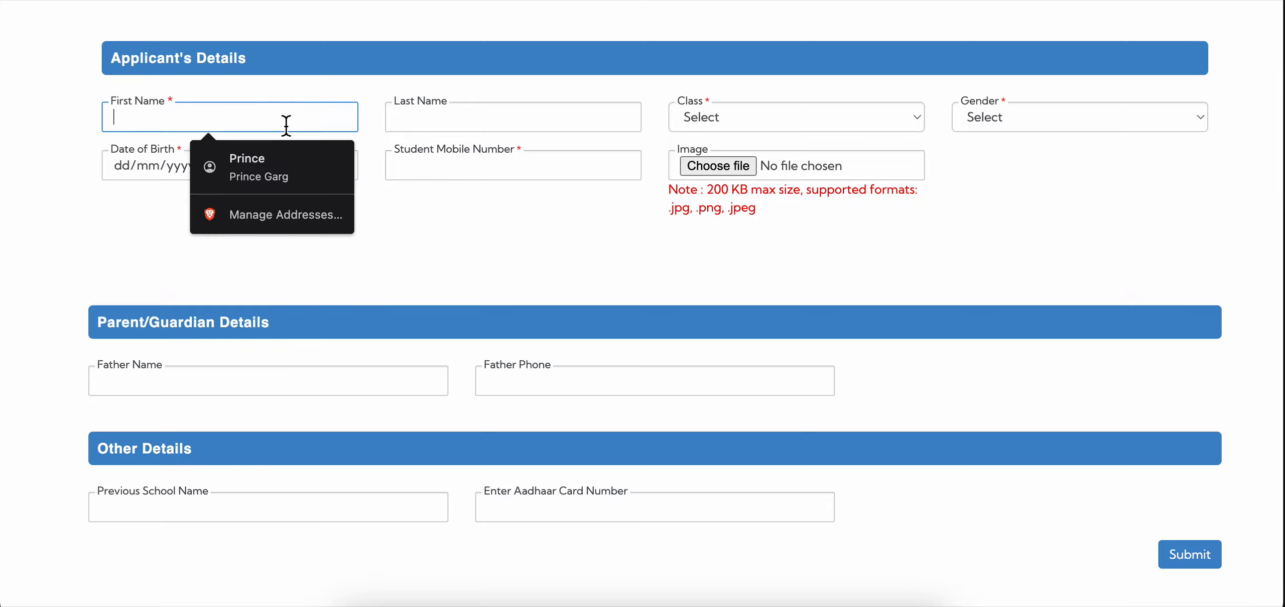
click(274, 183)
click(723, 121)
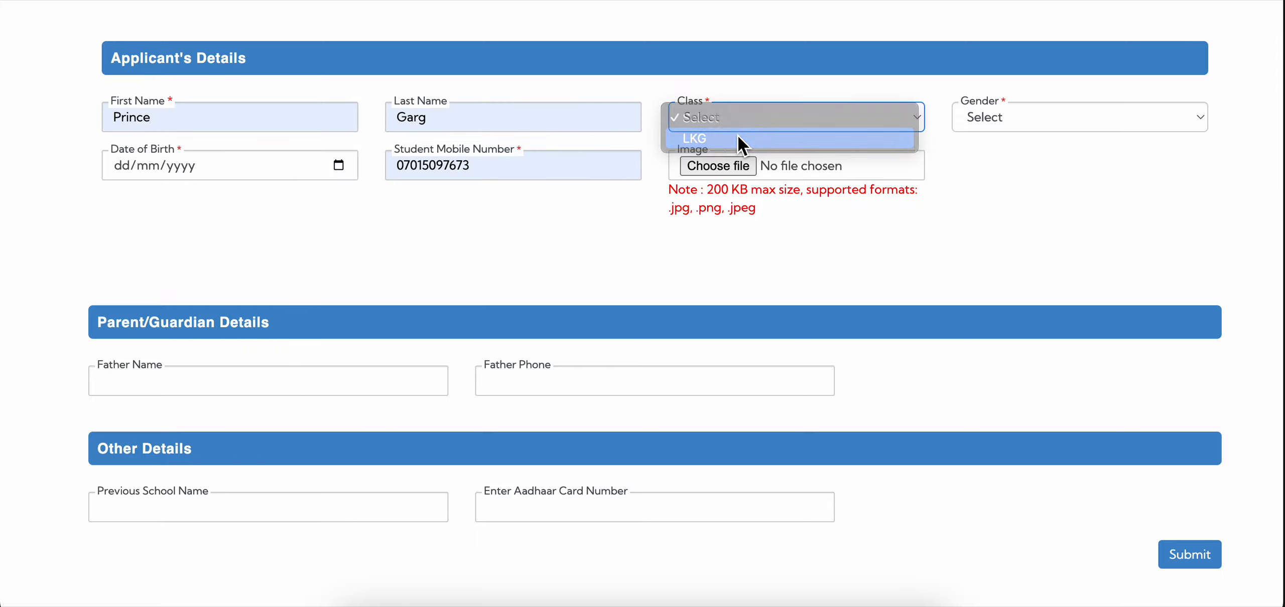
click(740, 143)
click(1010, 125)
key(m)
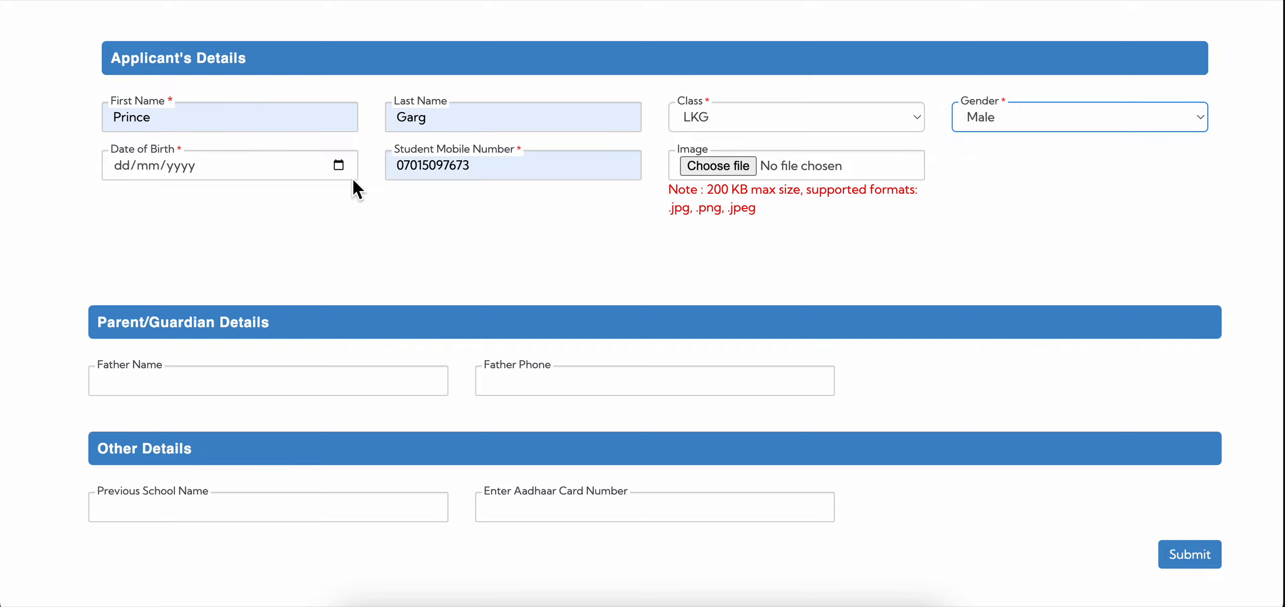
Fill in the applicant's date of birth, drop the leading zero from the student mobile number, and submit the admission form with payment disabled
click(339, 165)
click(174, 285)
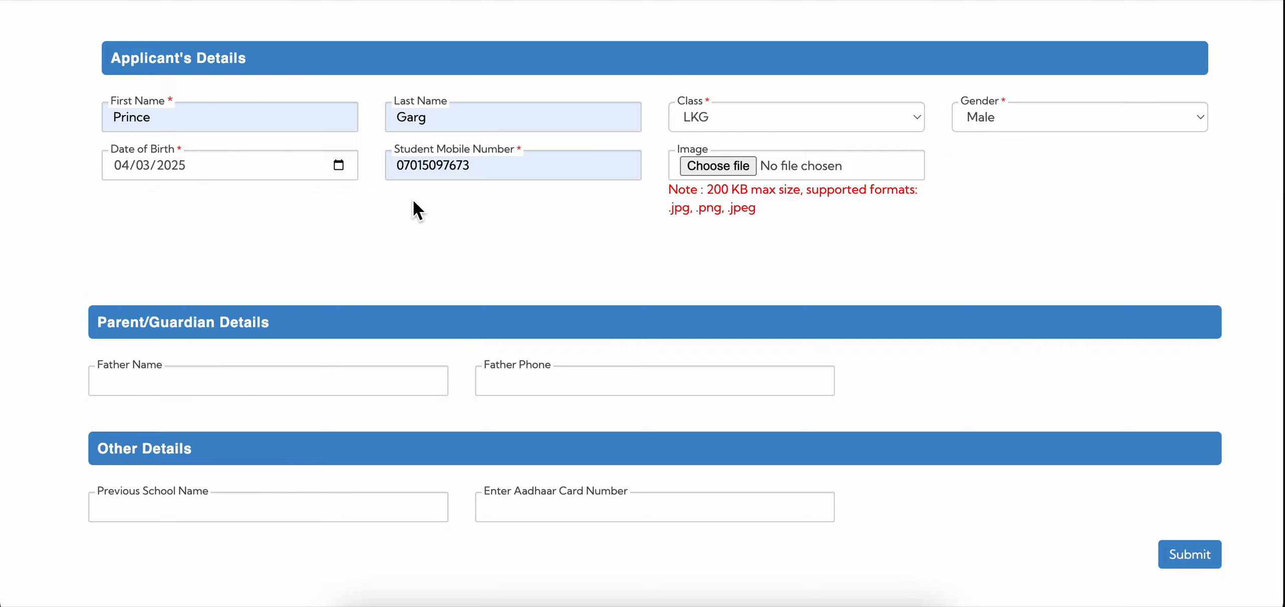
click(400, 176)
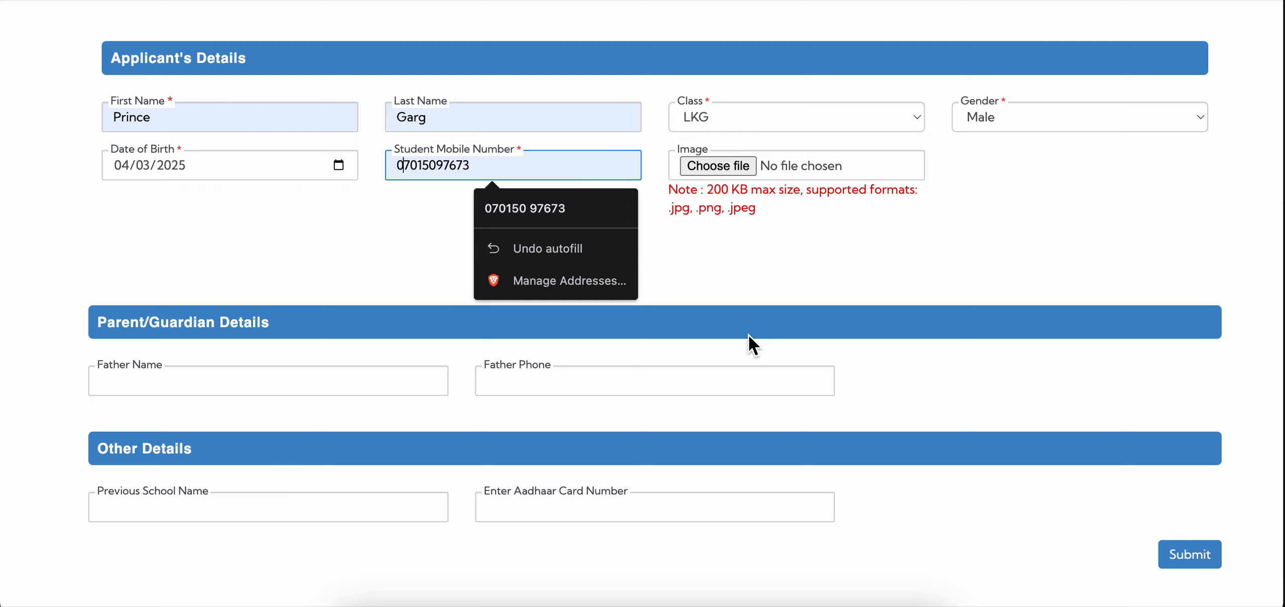
key(BackSpace)
click(1196, 558)
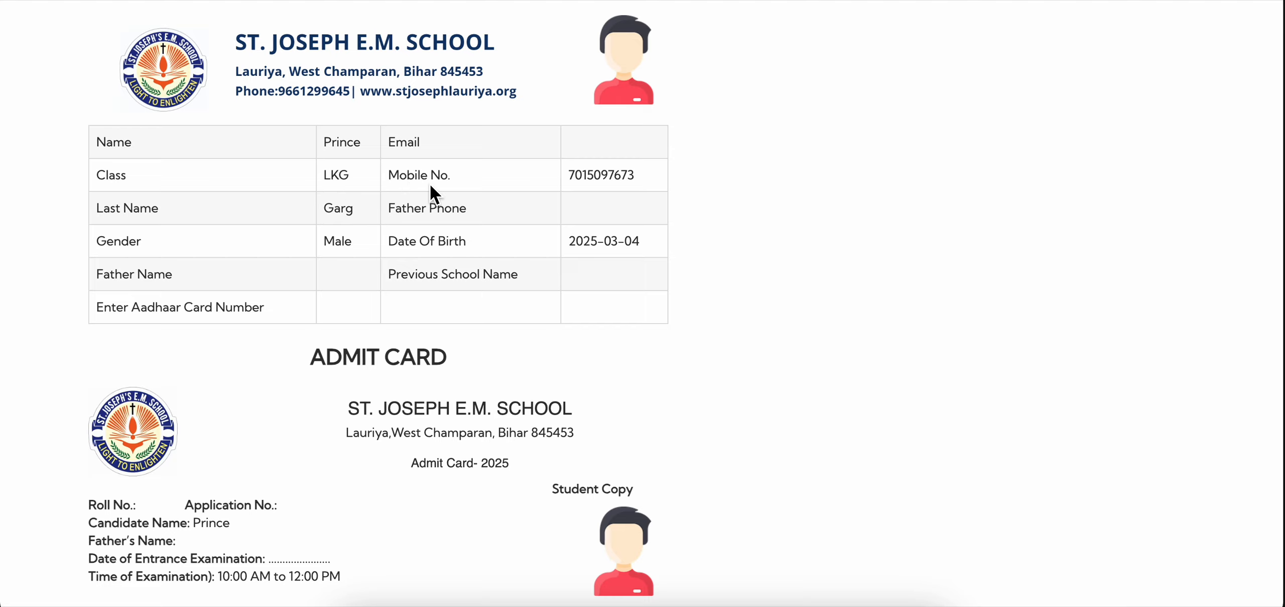
Review the submitted application's details and both copies of the admit card, checking the candidate name
scroll(429, 184, down, 5)
scroll(429, 184, up, 3)
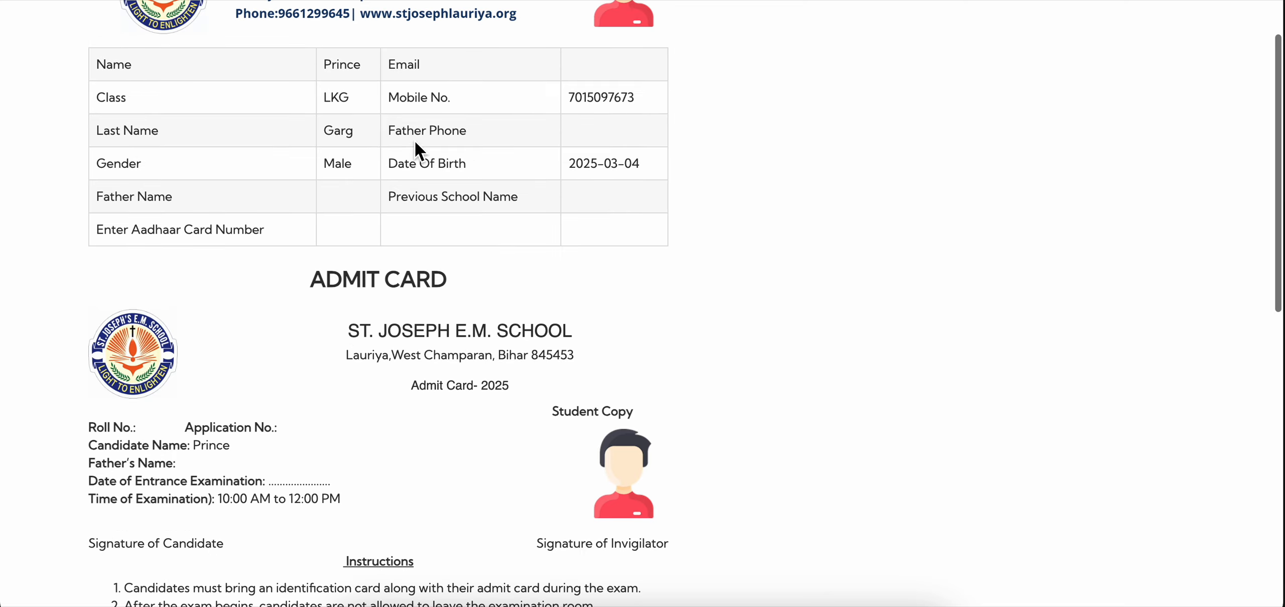
double_click(215, 445)
click(329, 454)
scroll(328, 453, down, 12)
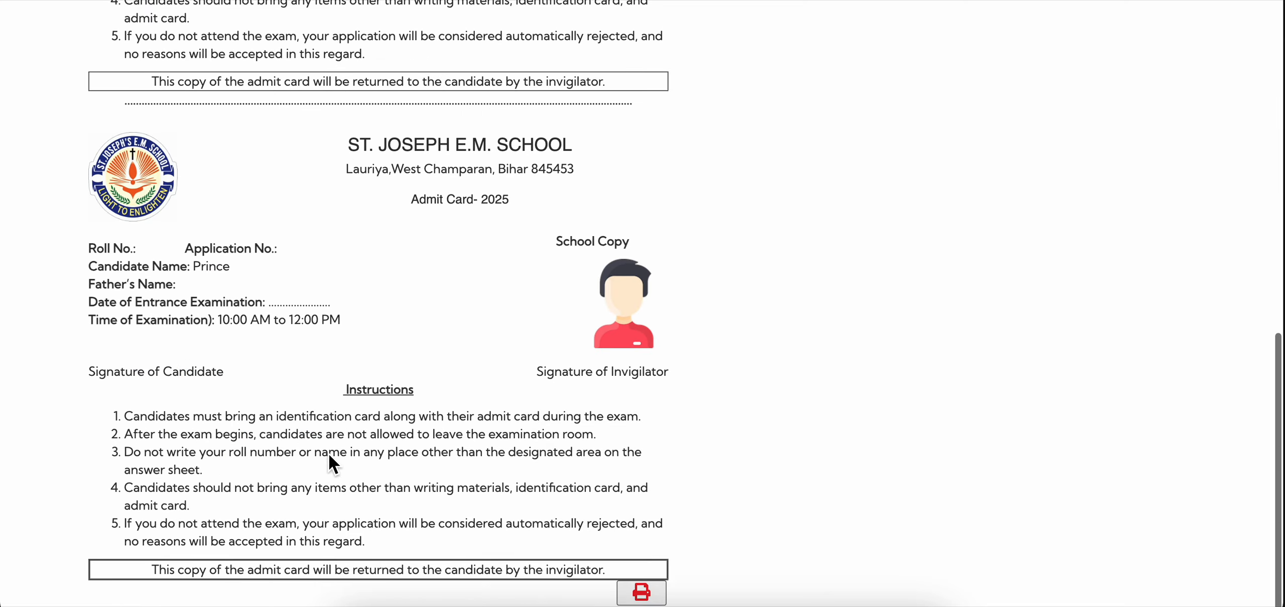
Preview the printout of the application and admit card under the filename document, and cancel printing
click(643, 597)
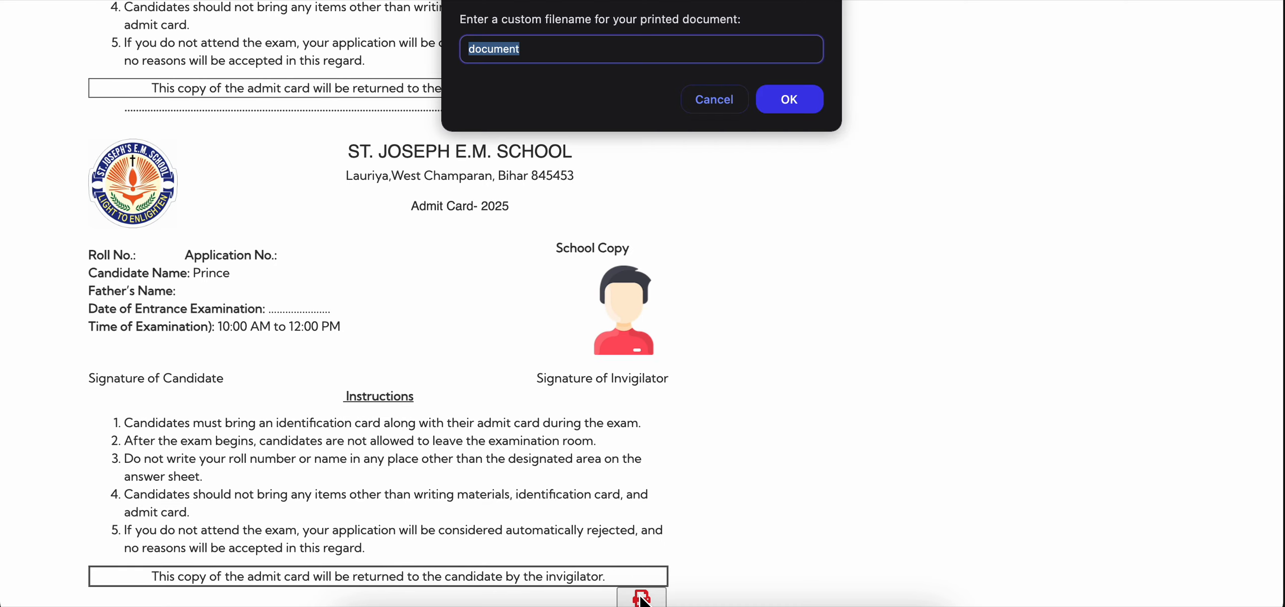
click(786, 100)
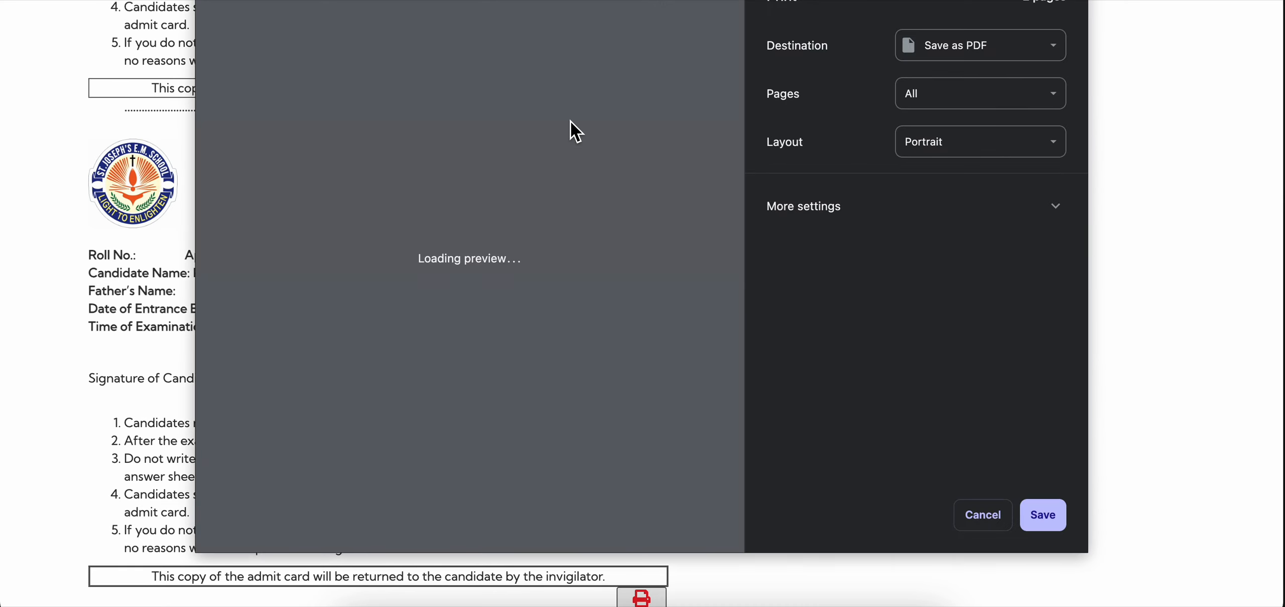
scroll(422, 267, down, 10)
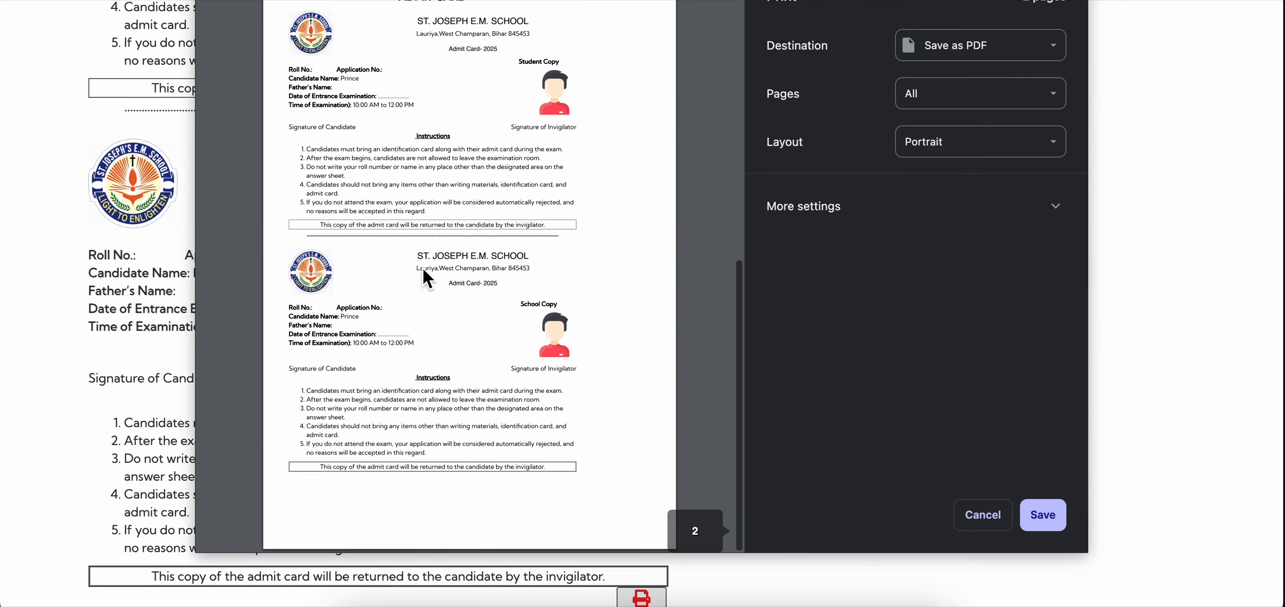
click(983, 515)
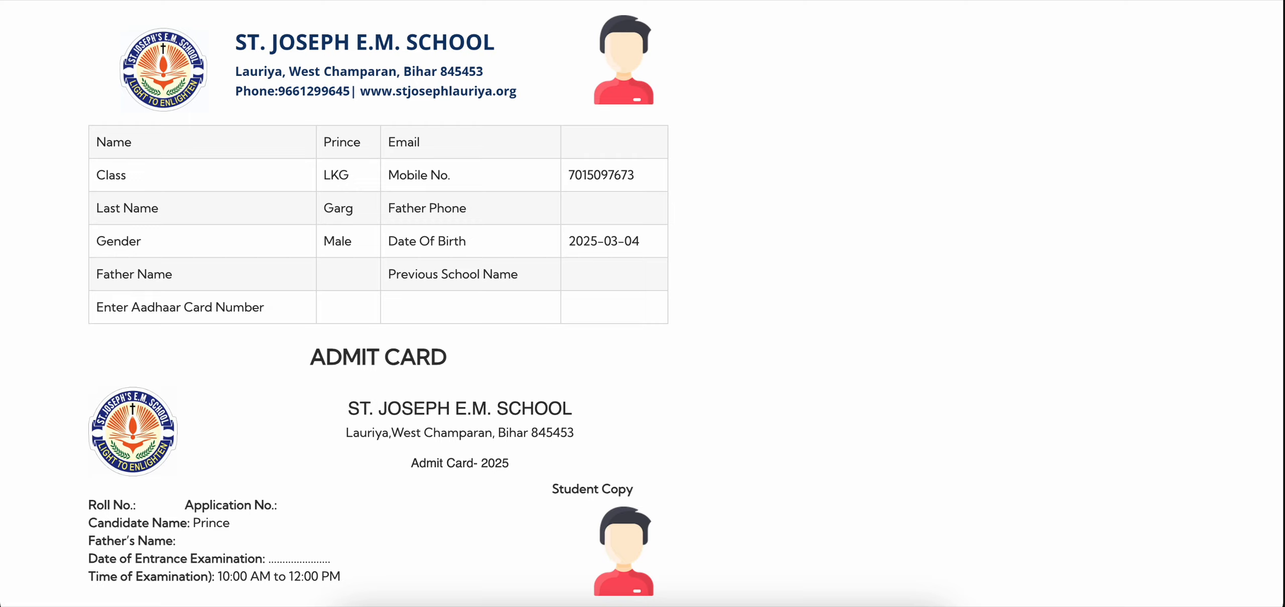
Go to the welcome pages of rdemo.ireavaschool.in and open the Download Admission Form Receipts page, showOnlineAdmissionReceipt
key(super+l)
text(rdemo.ireavaschool.in/)
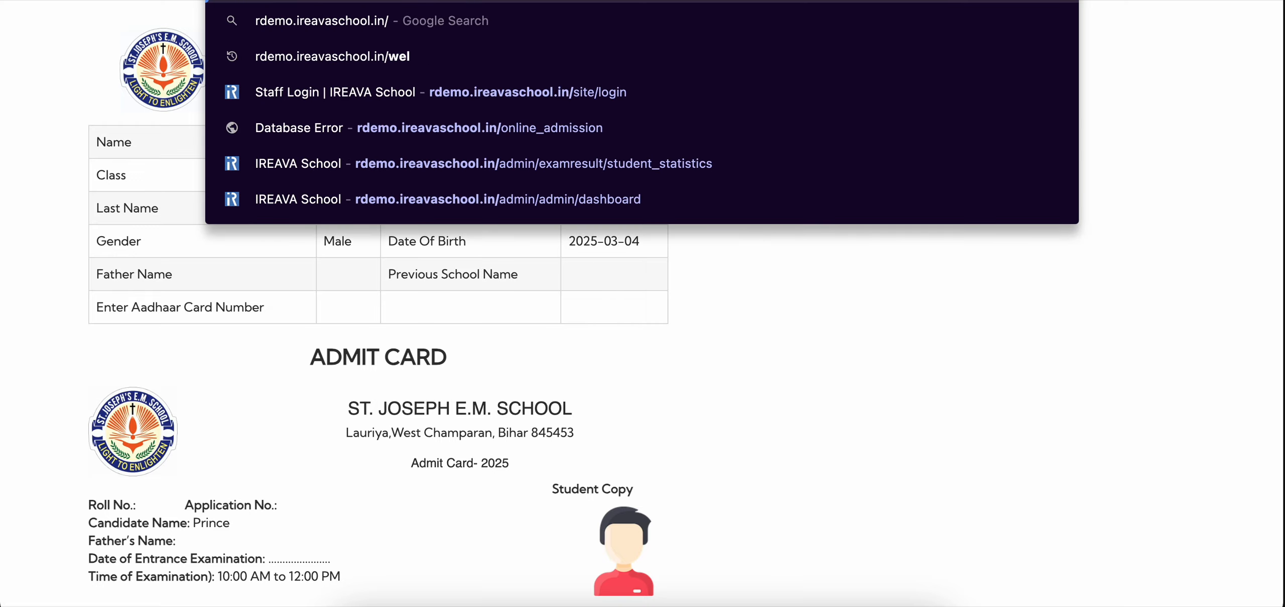
text(wel)
key(Return)
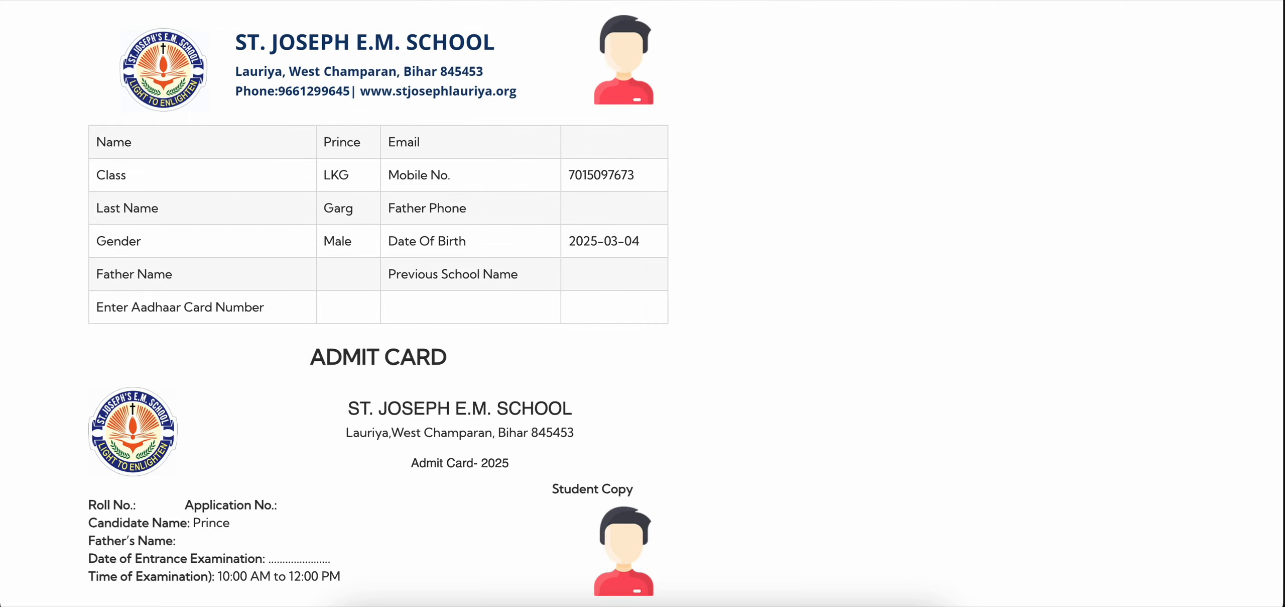
key(super+l)
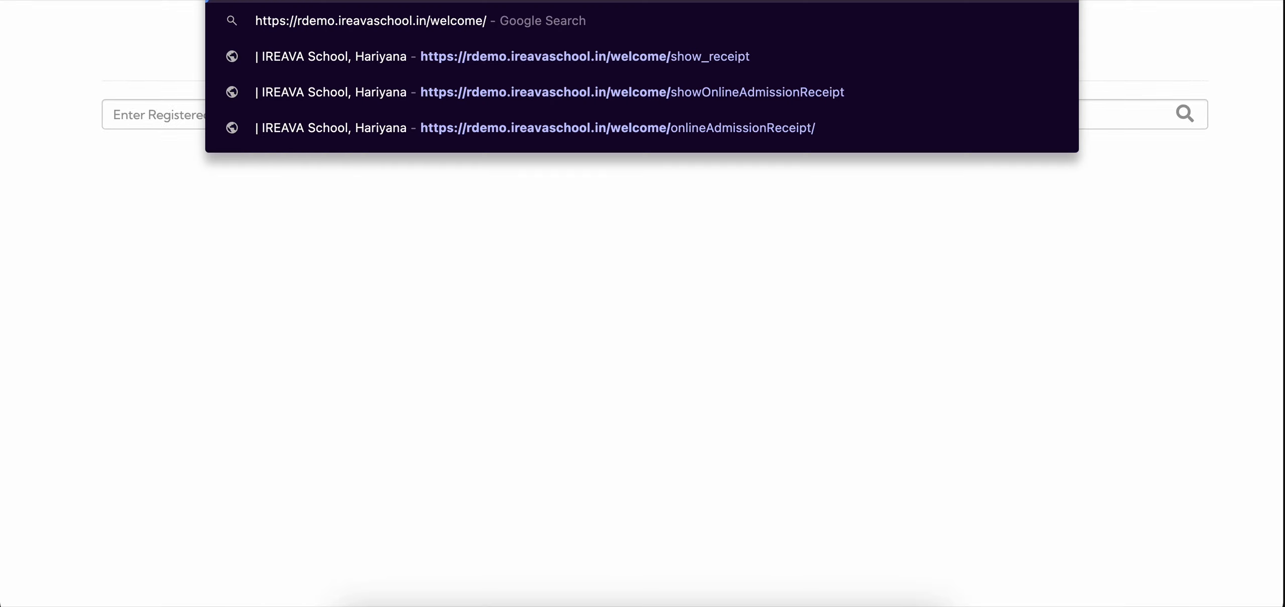
key(Down)
key(Down)
key(Return)
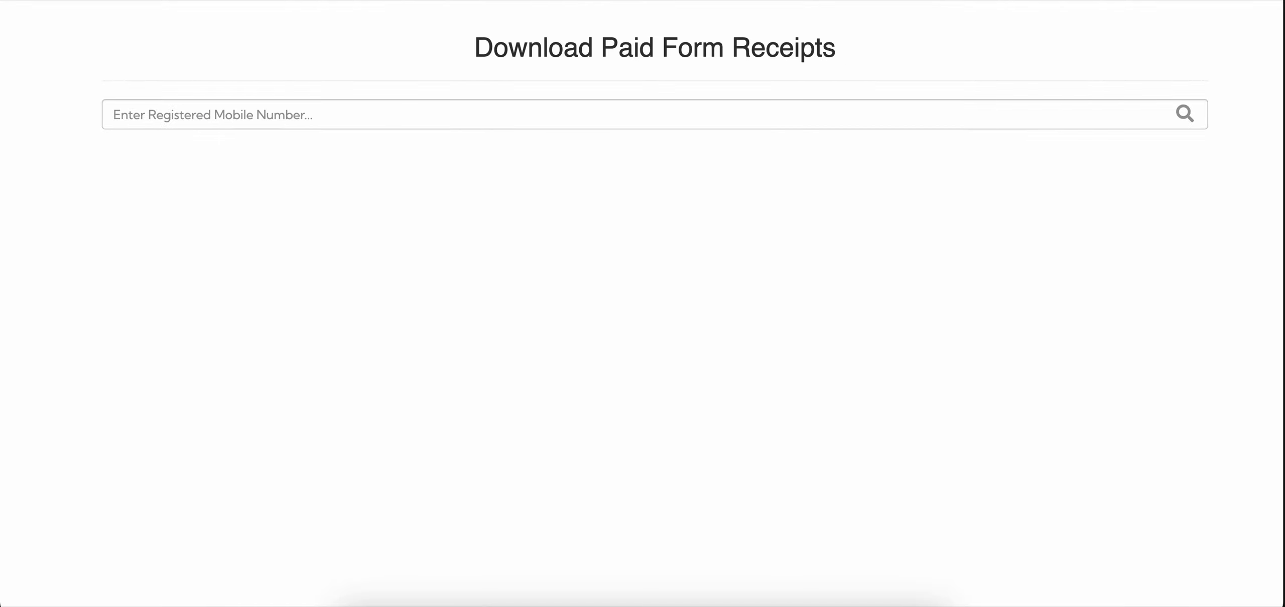
Search the admission form receipts by the applicant's registered mobile number
click(360, 129)
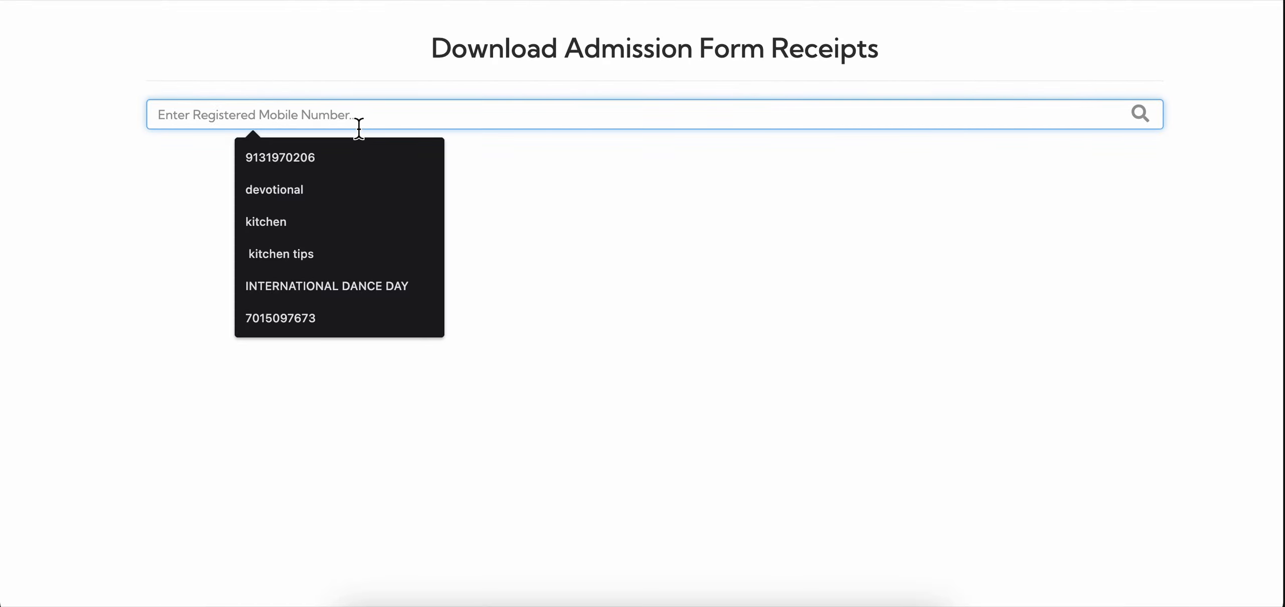
key(Up)
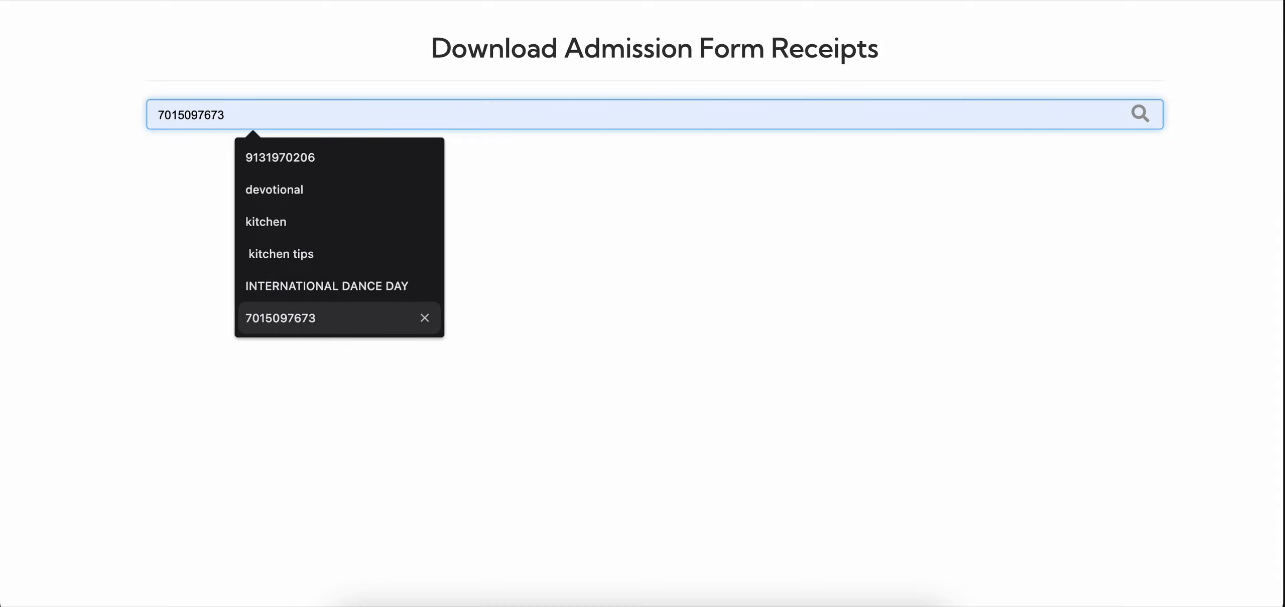
key(Return)
click(1143, 116)
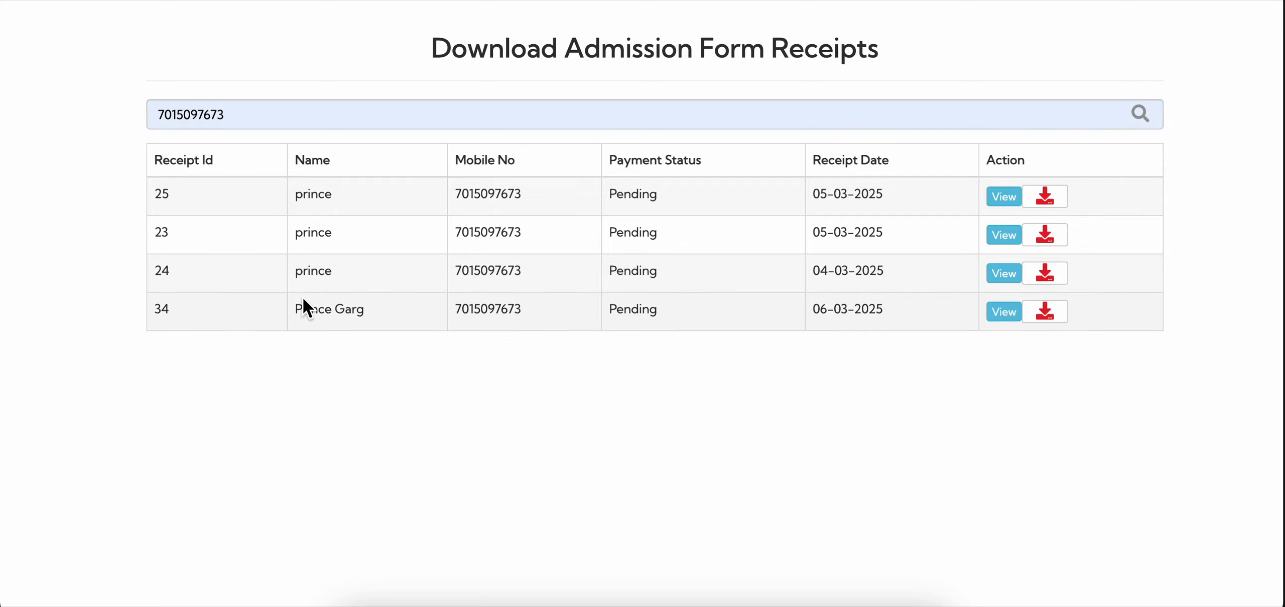
View the receipt dated 06-03-2025, look through its admit card, and return to the receipts list
drag(813, 308, 952, 316)
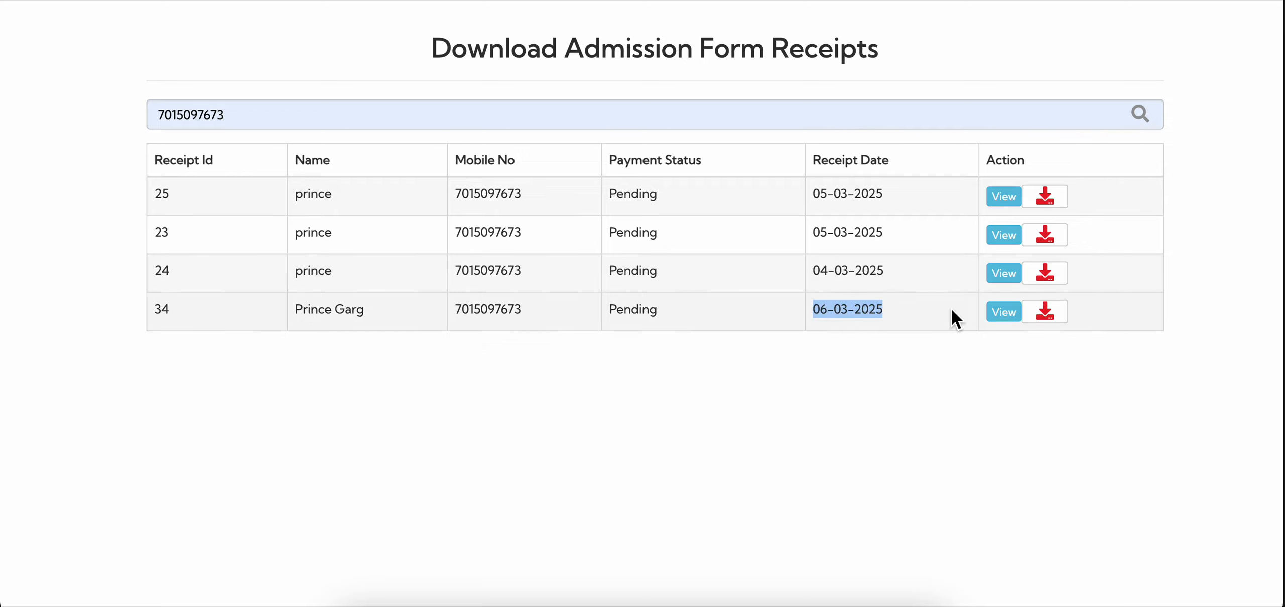
click(1005, 311)
scroll(540, 261, down, 10)
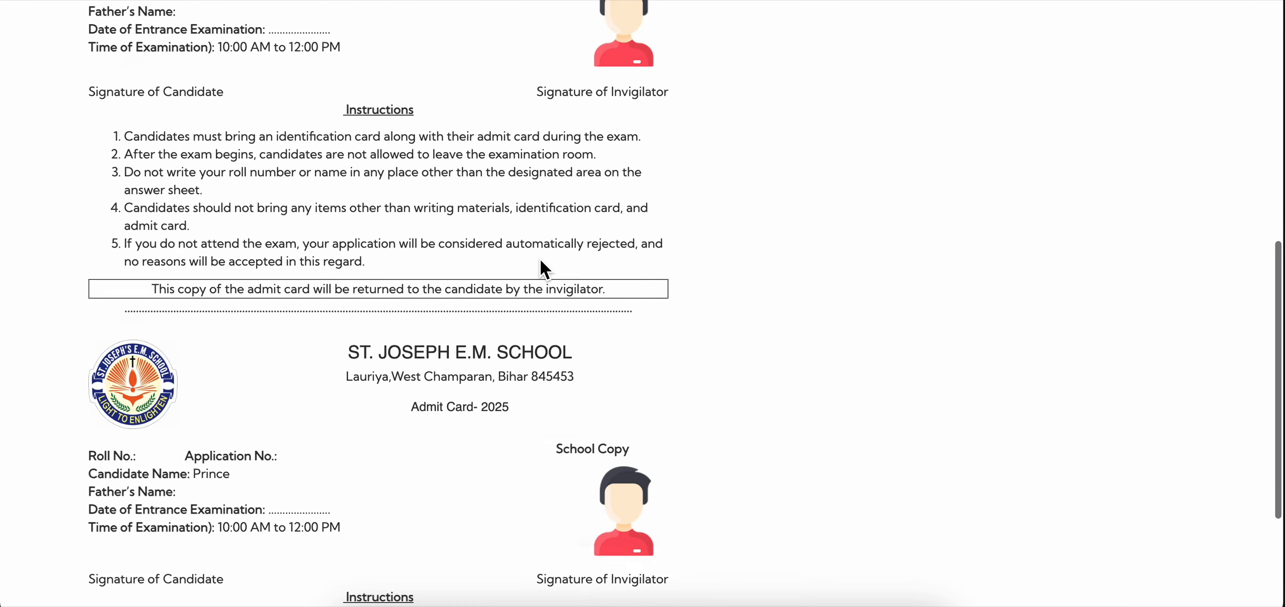
scroll(540, 259, up, 10)
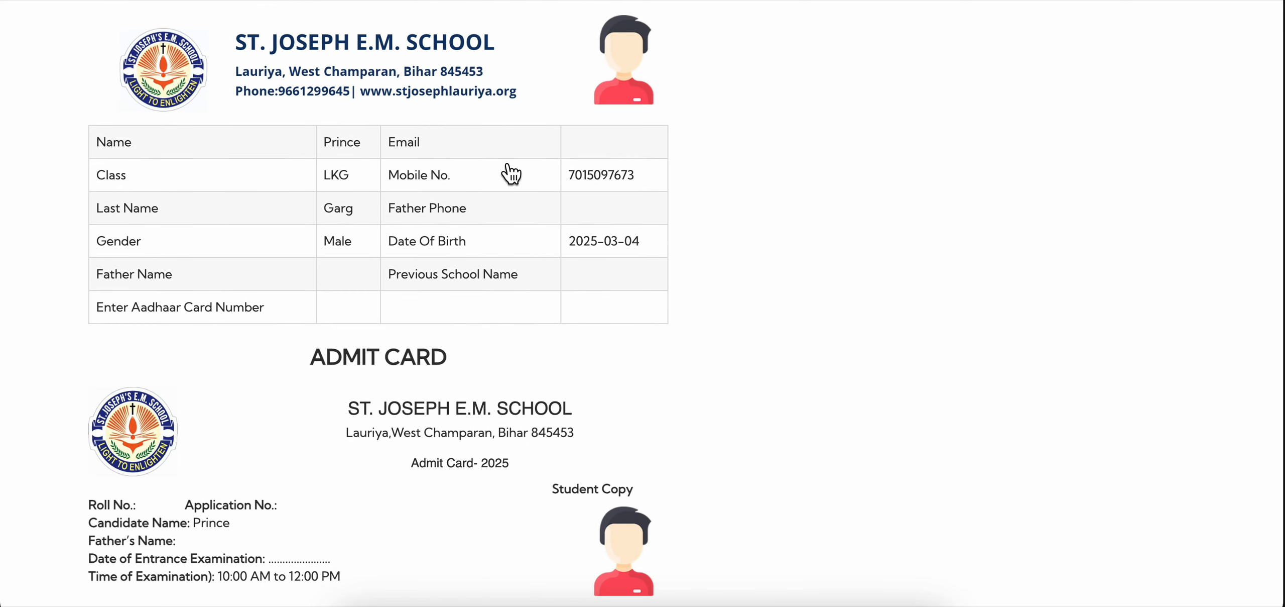
key(super+Left)
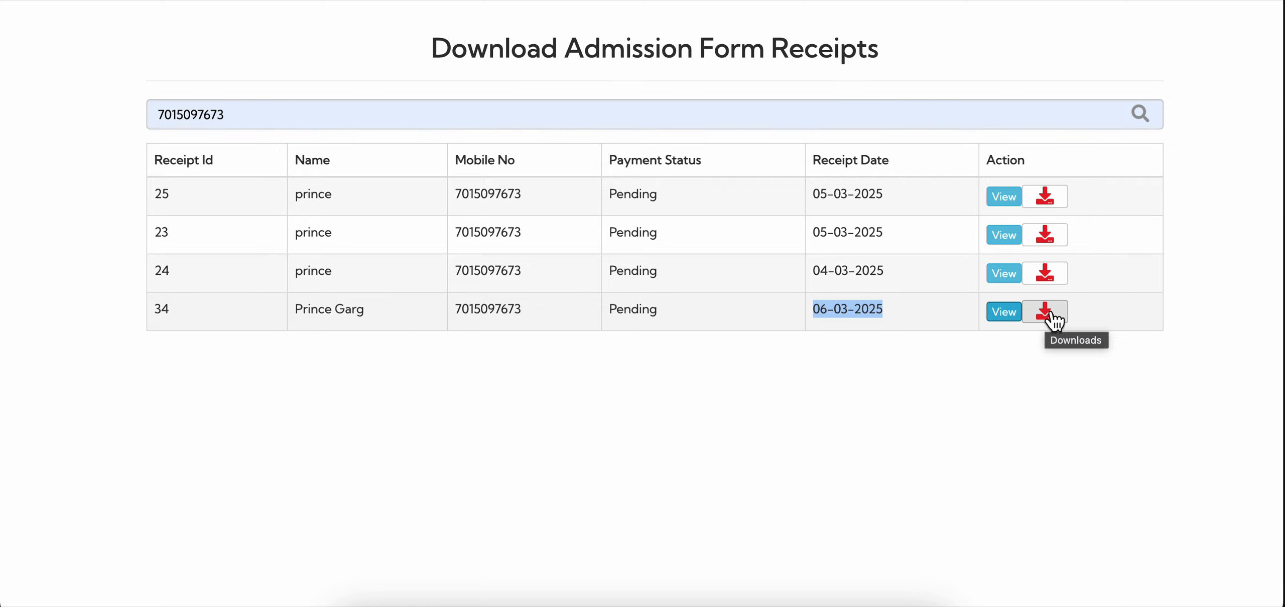
Switch to the school admin site, open the Online Admission Book, and view the newest application's files list
key(ctrl+Tab)
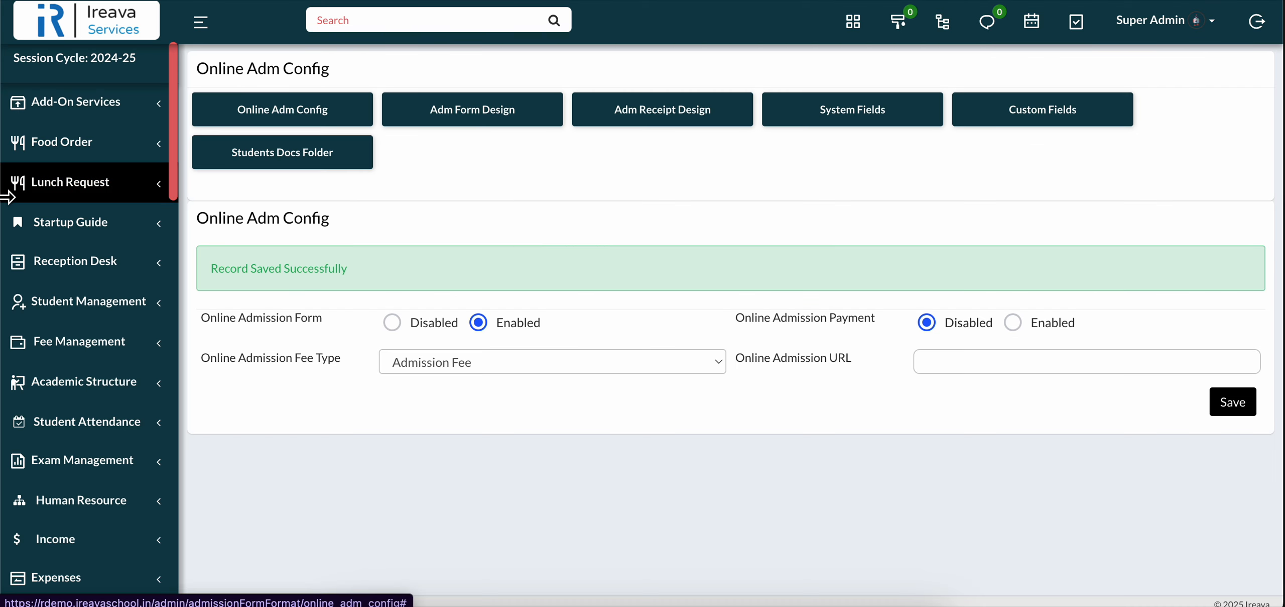
click(86, 302)
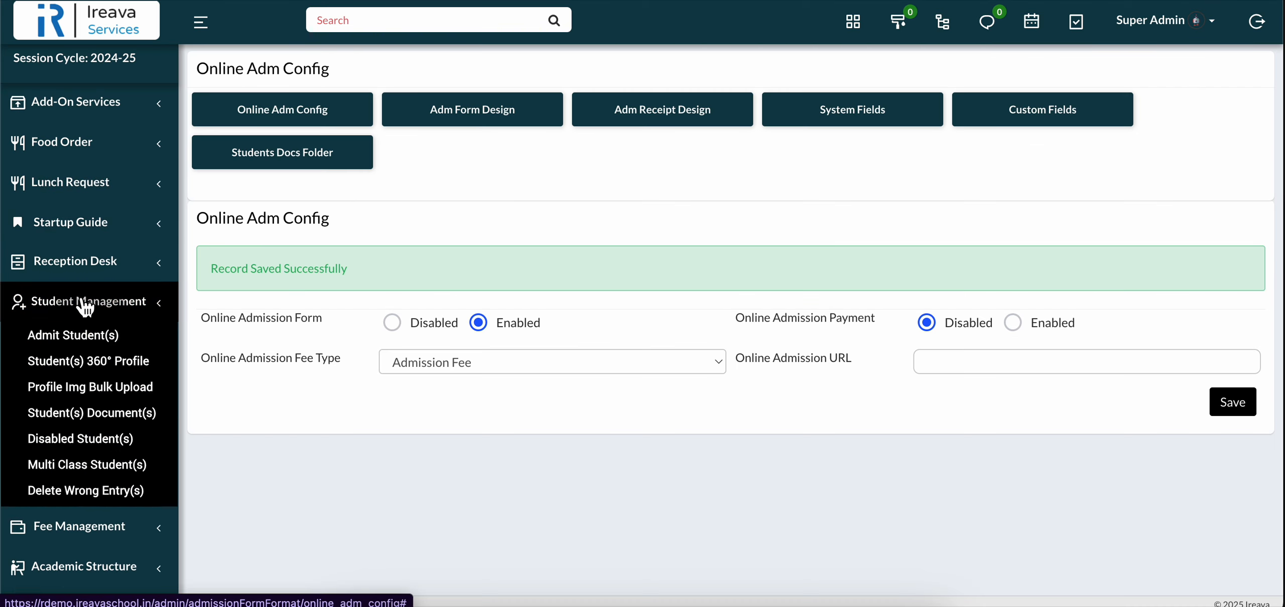
click(61, 265)
click(76, 323)
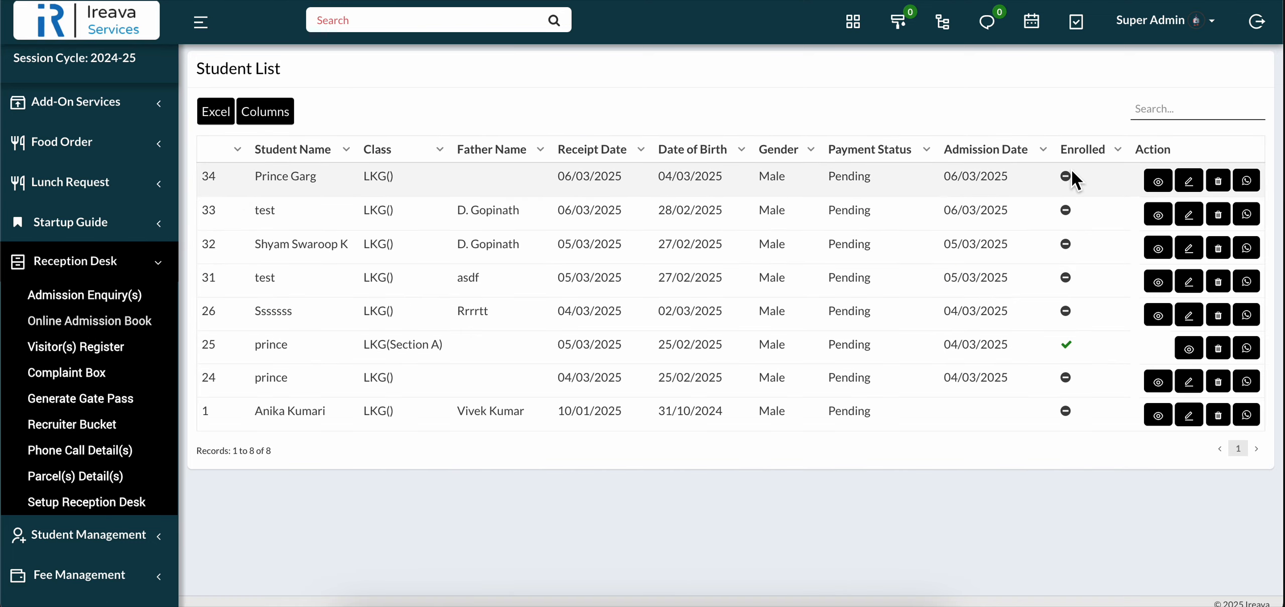
click(1174, 187)
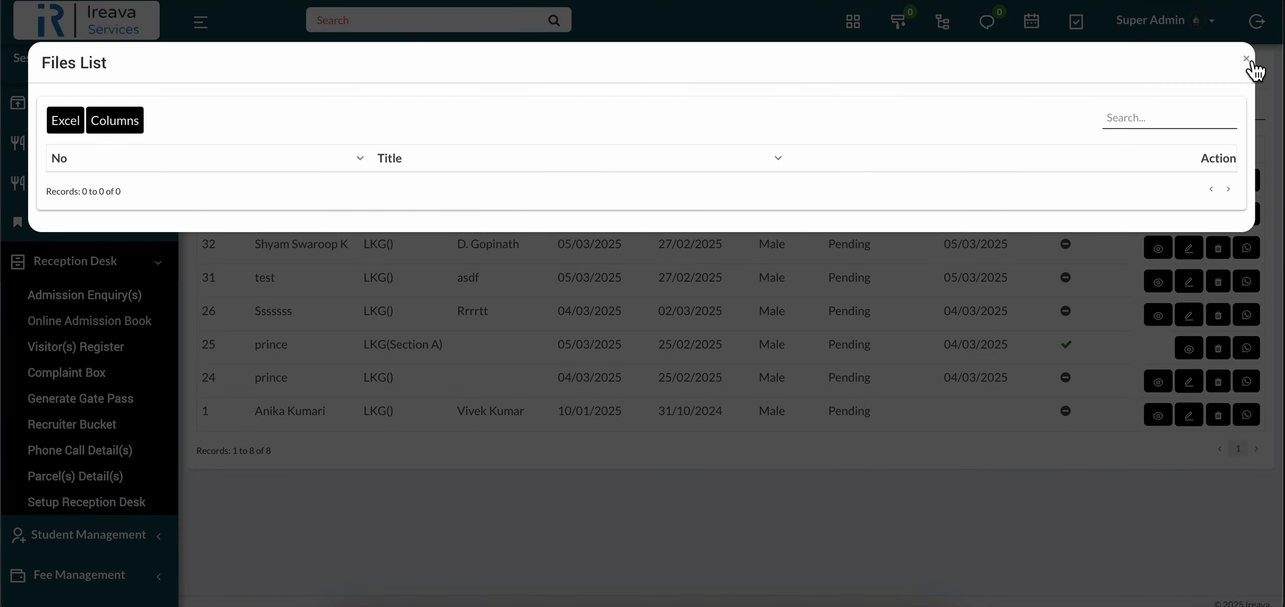
click(1247, 59)
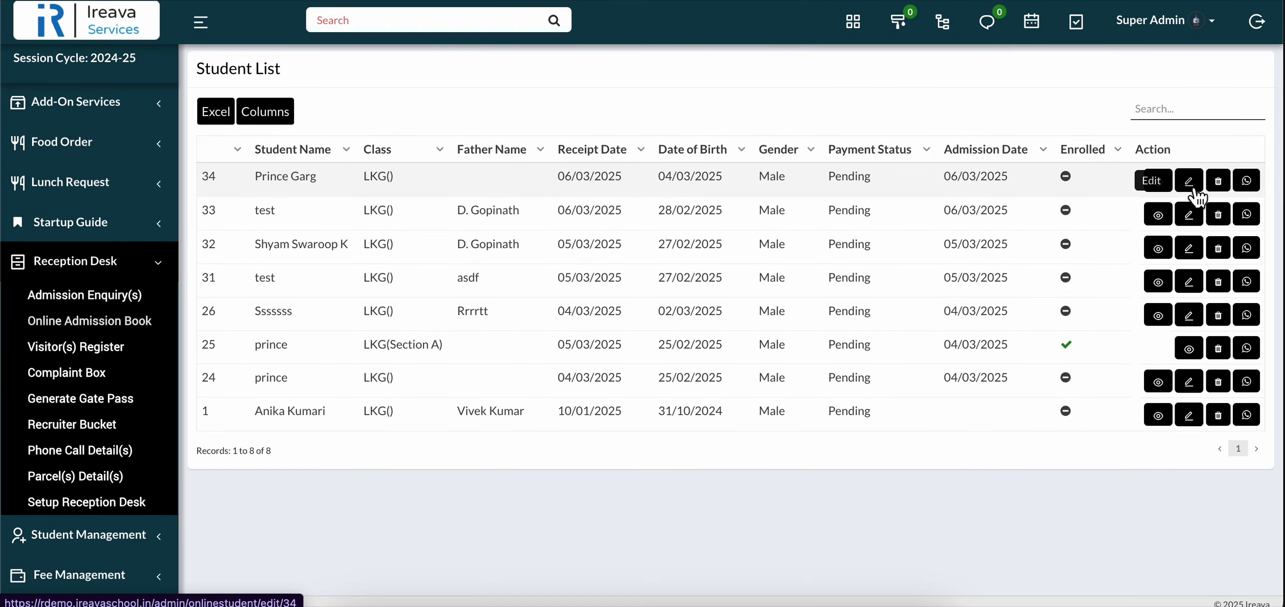
Open the newest application for editing and review its student, parent and miscellaneous details down to the enrolment option
click(1195, 190)
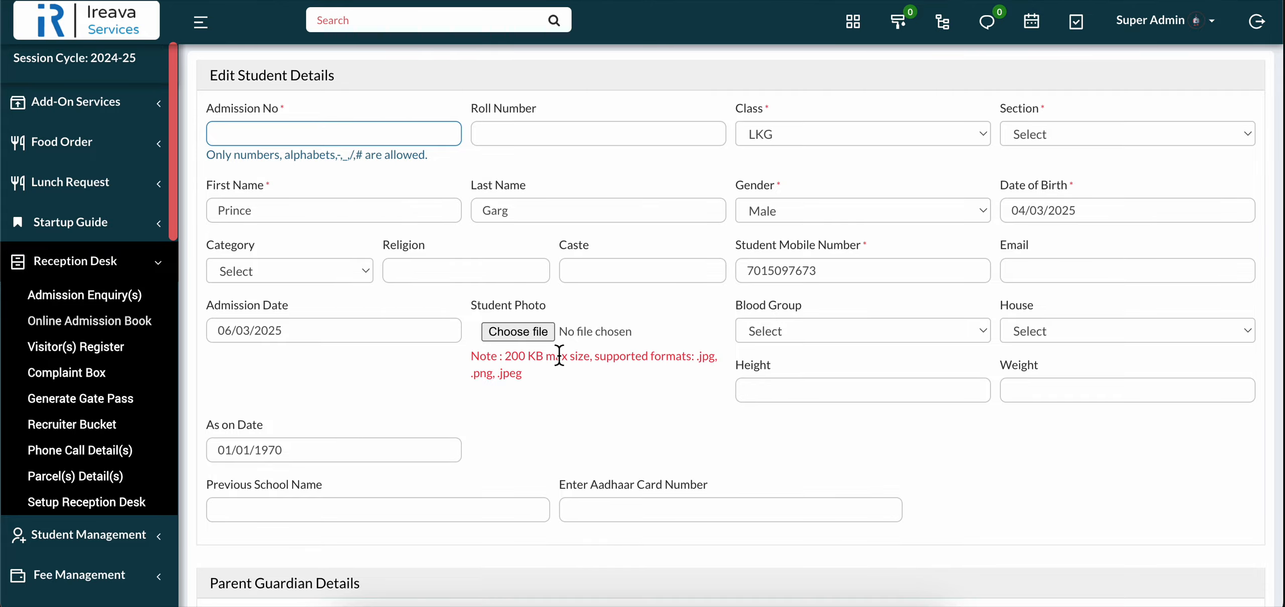
scroll(746, 437, down, 15)
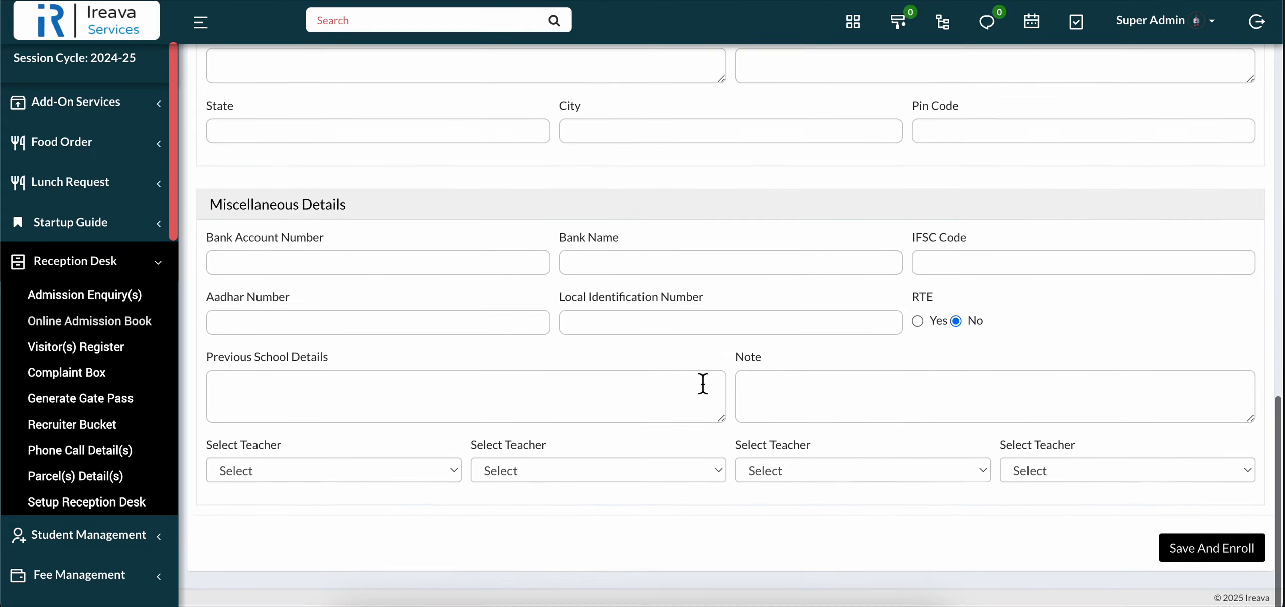
scroll(614, 244, up, 10)
scroll(611, 241, down, 10)
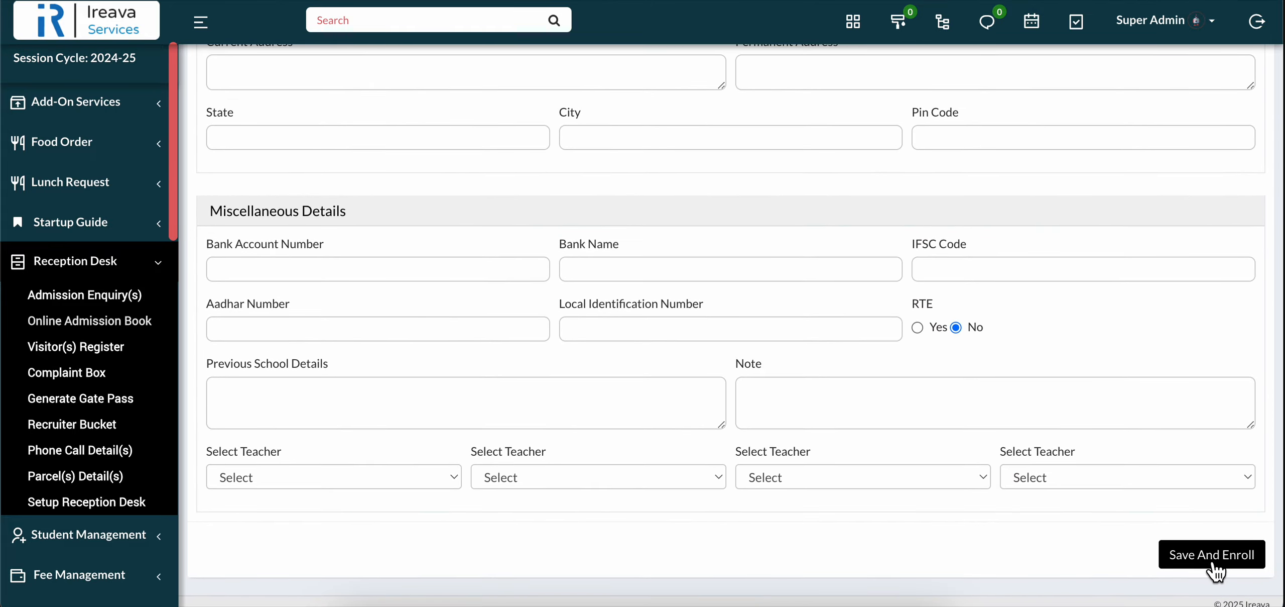
click(142, 266)
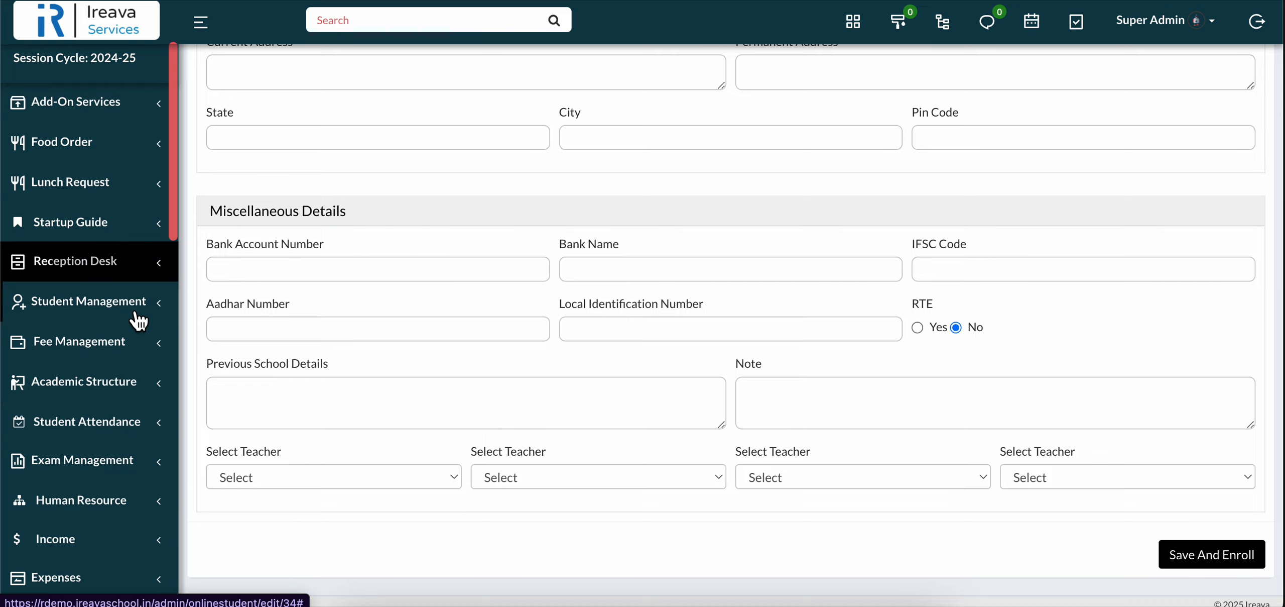
scroll(129, 379, down, 10)
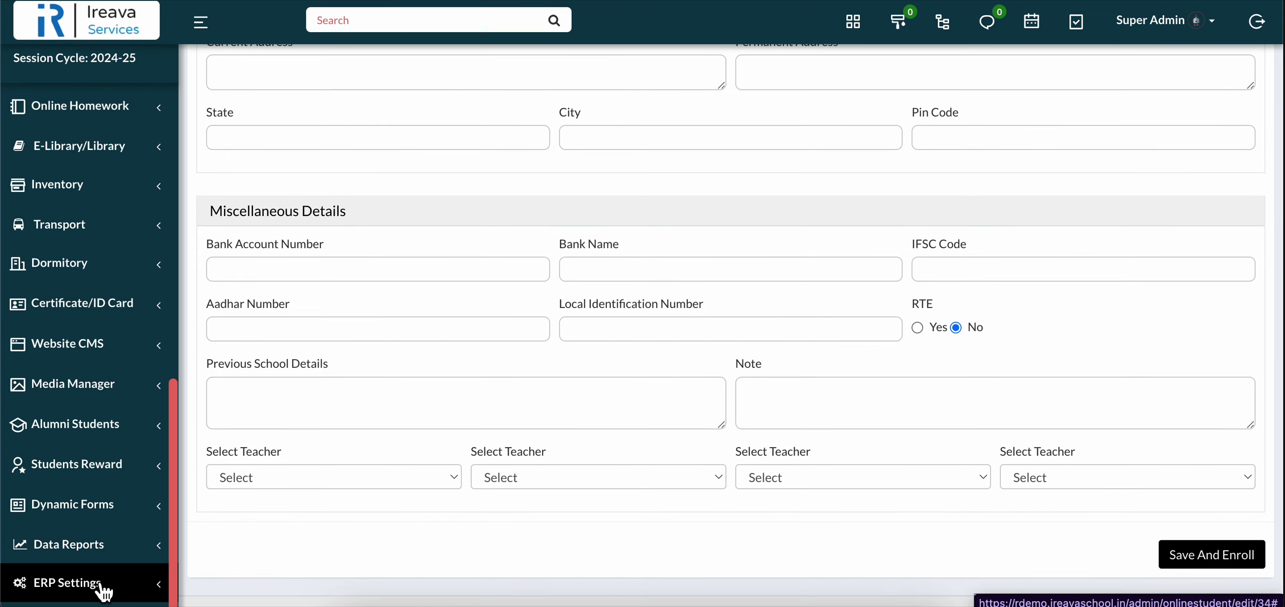
Open the school's online admission form in a private browser window and check its class choices, selecting LKG
key(super+shift+p)
text(rde)
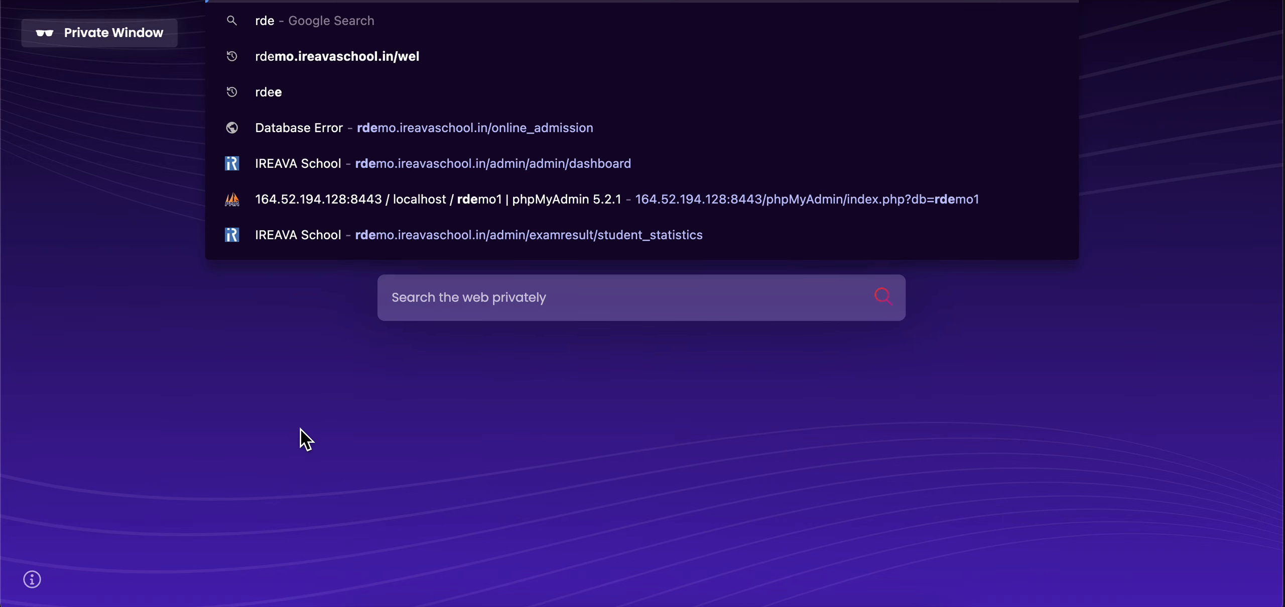
text(mo.ireavaschool.in/on)
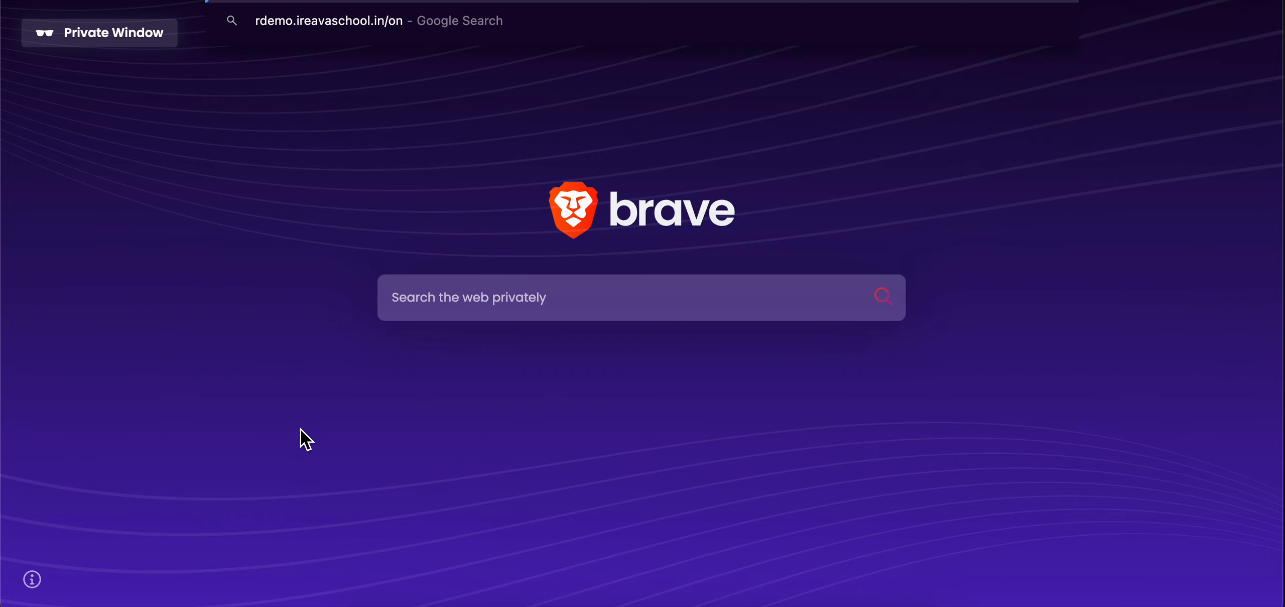
key(Return)
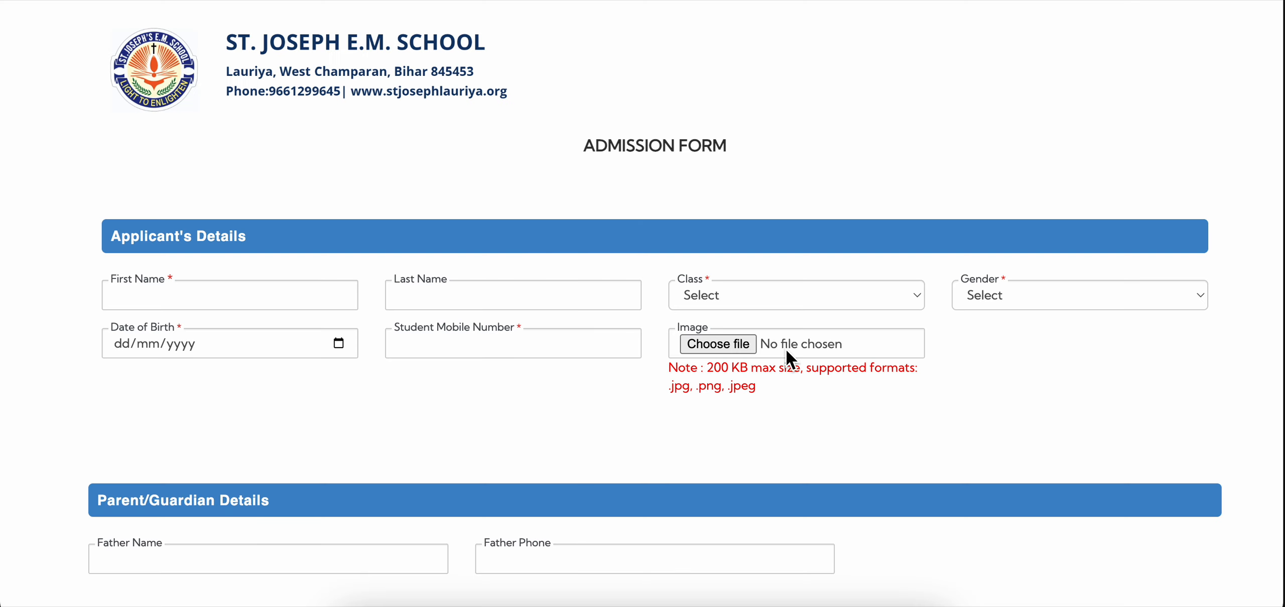
click(696, 294)
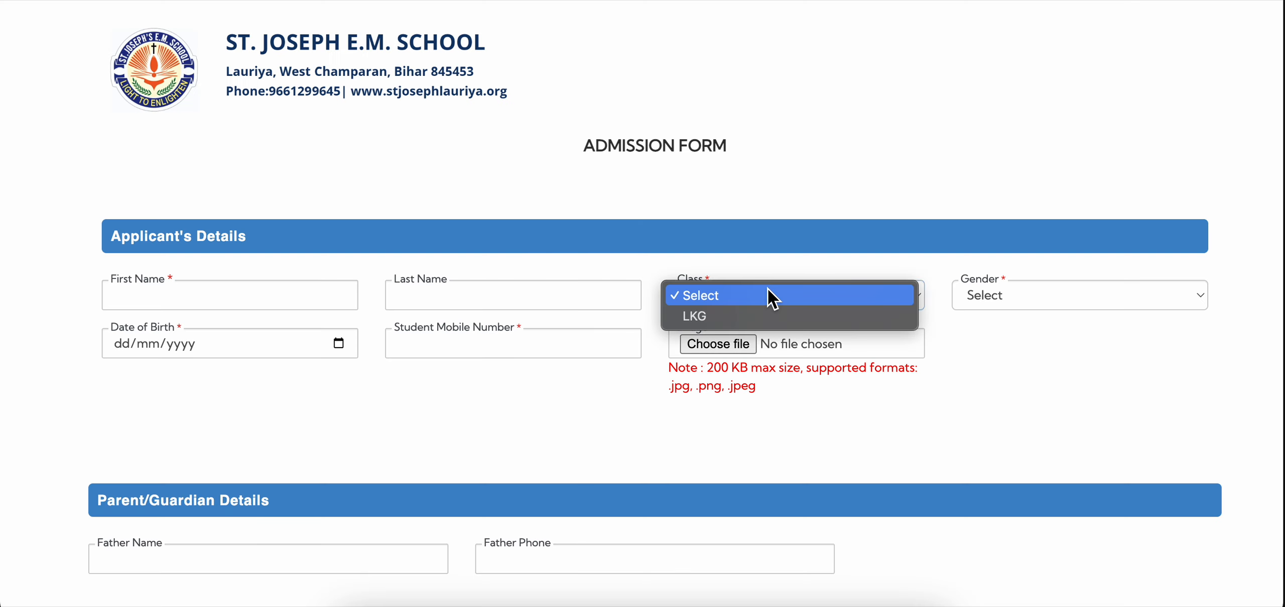
click(742, 318)
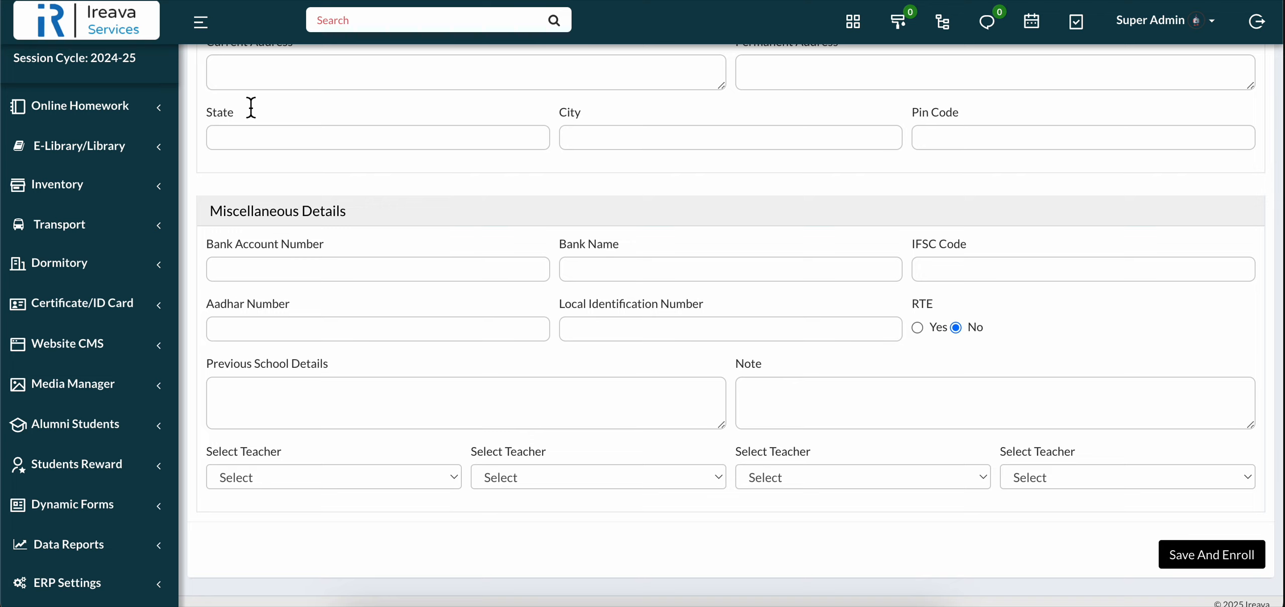
Return to the admin site and open the academic structure's class setup page
scroll(143, 295, up, 3)
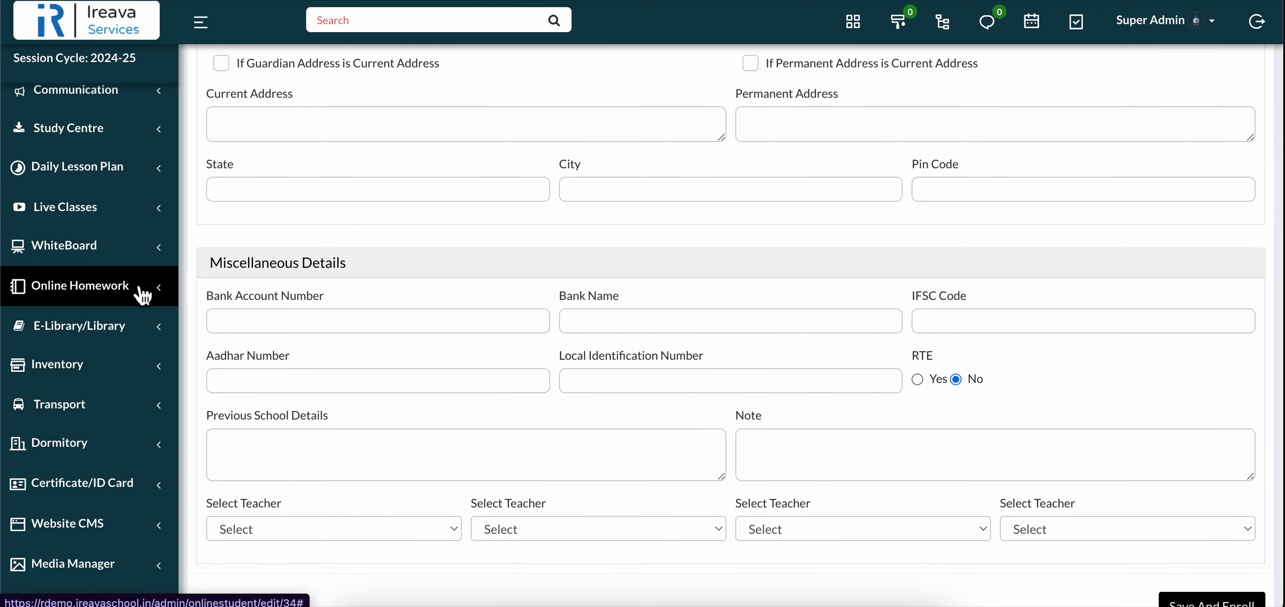
scroll(143, 295, up, 4)
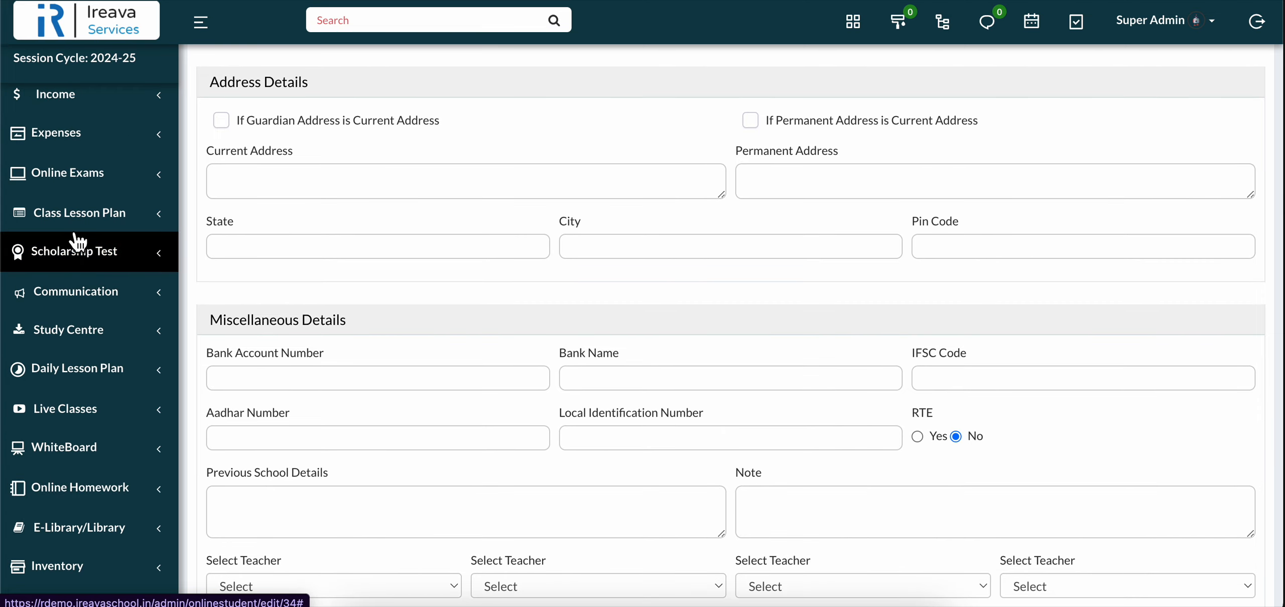
scroll(50, 221, up, 5)
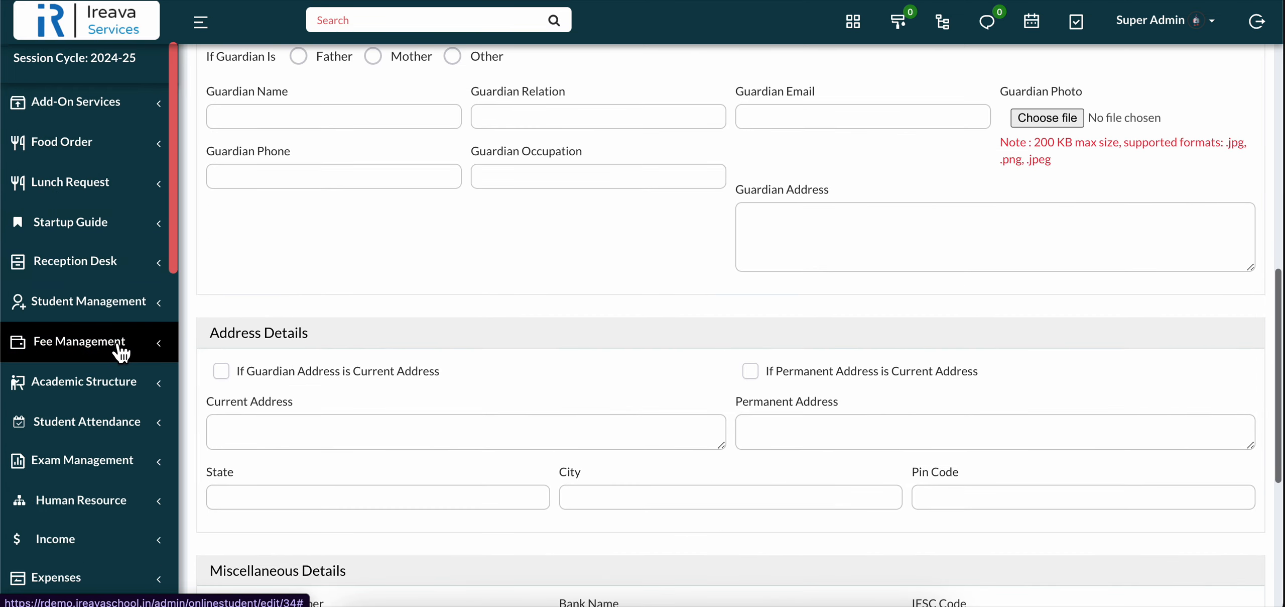
click(94, 397)
scroll(95, 404, down, 3)
click(42, 558)
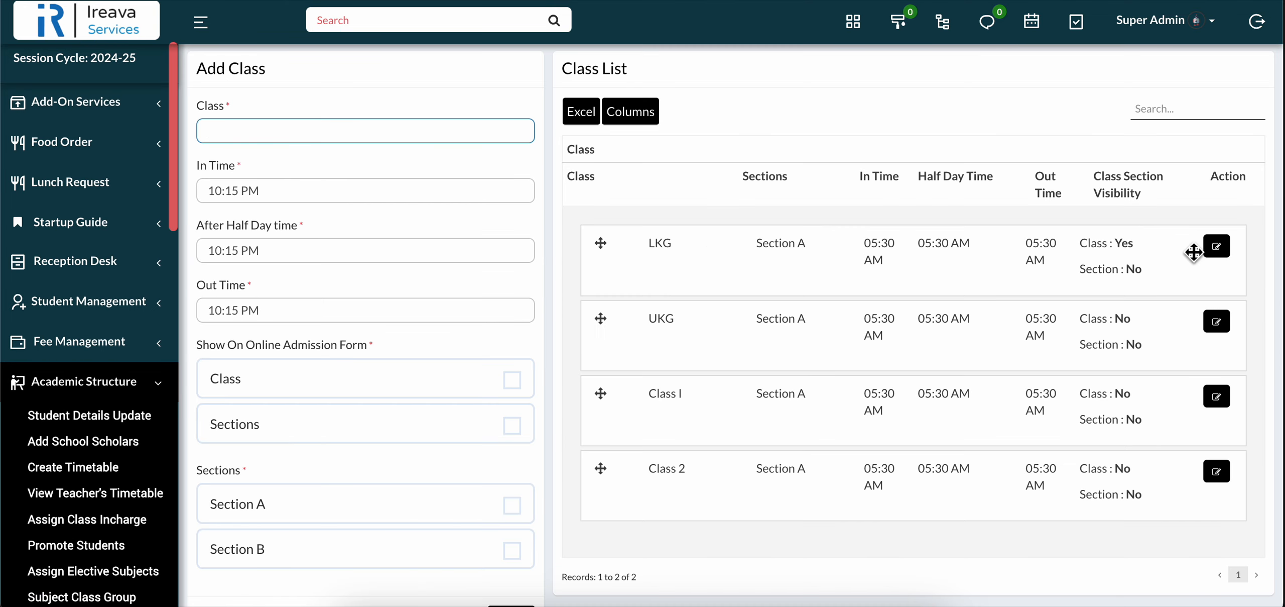
Edit the LKG class to show its sections on the online admission form and save the change
click(1219, 248)
scroll(274, 374, down, 2)
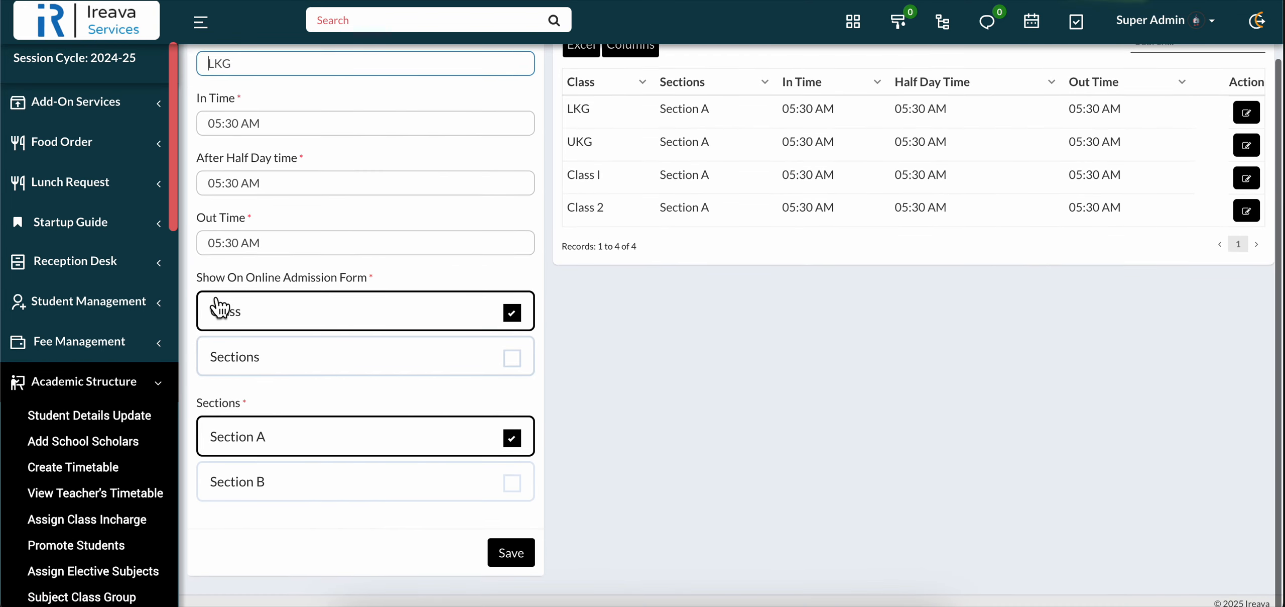
click(512, 359)
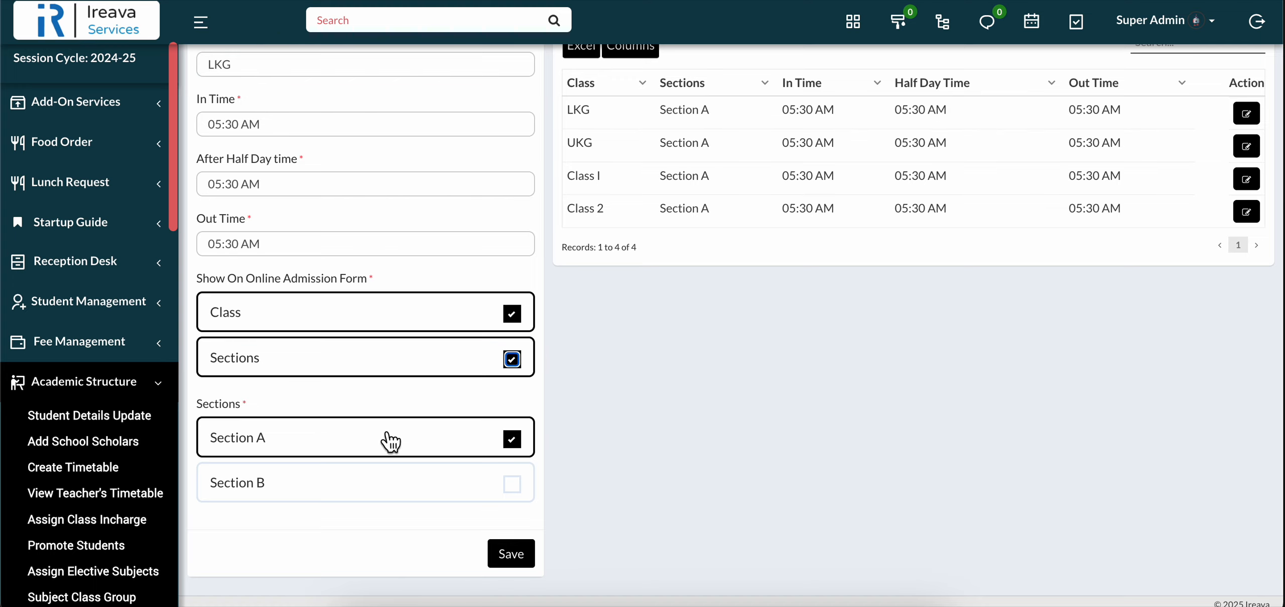
click(513, 556)
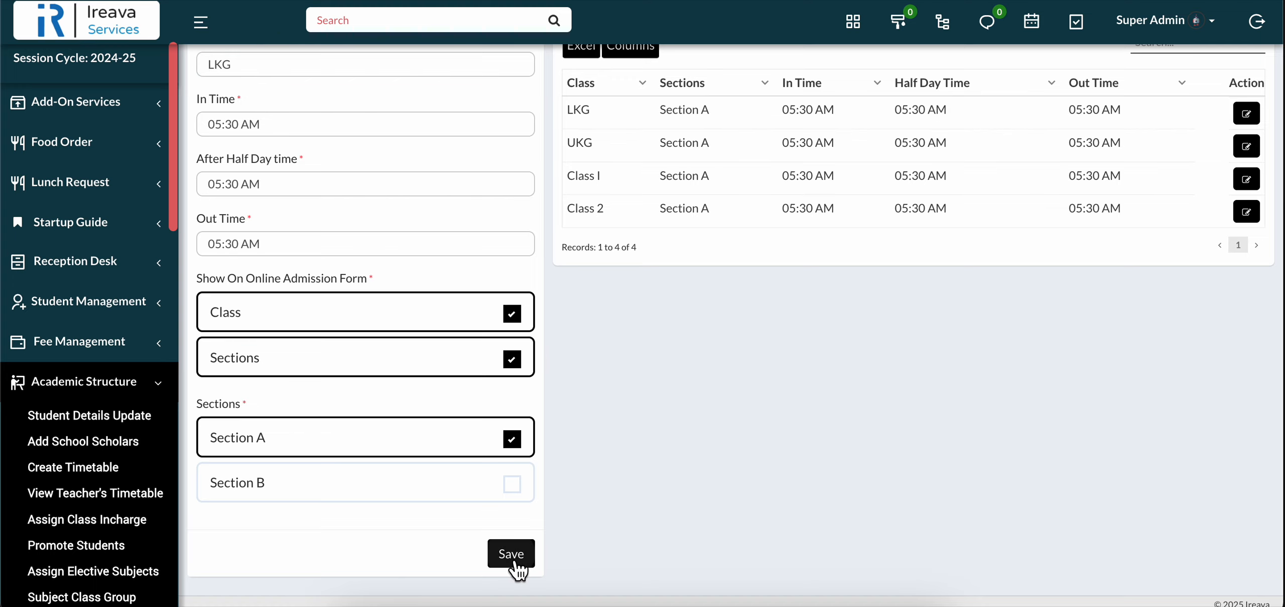
Switch to the school's online admission form, reload it, and select class LKG and Section A
click(509, 6)
key(super+r)
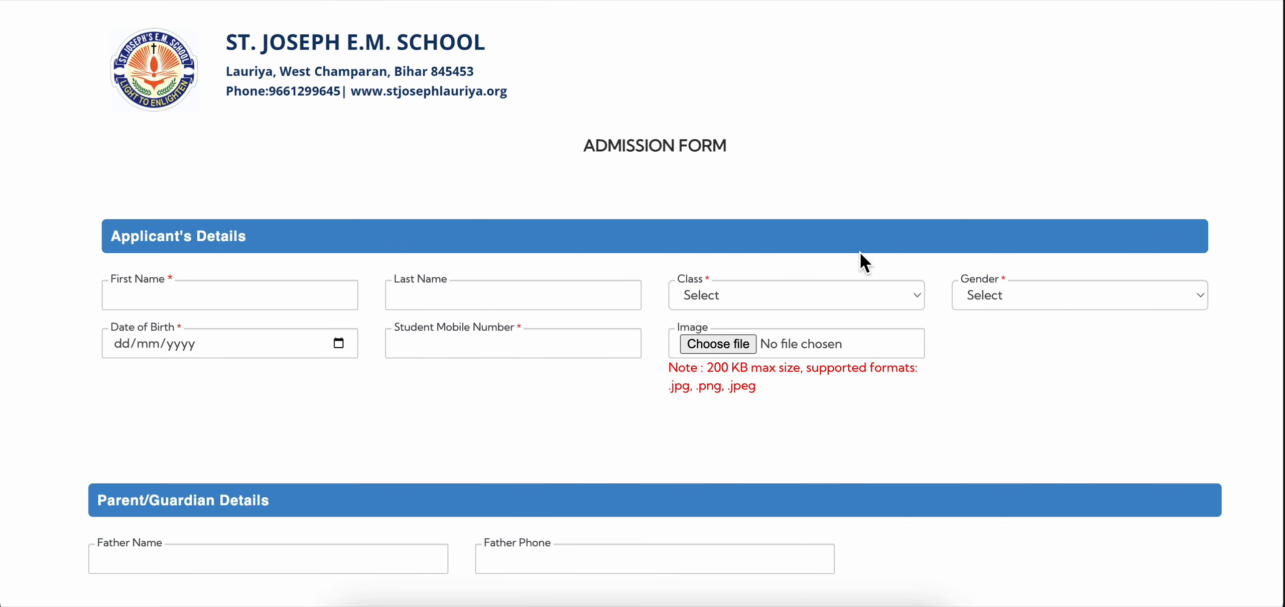
click(753, 294)
click(728, 315)
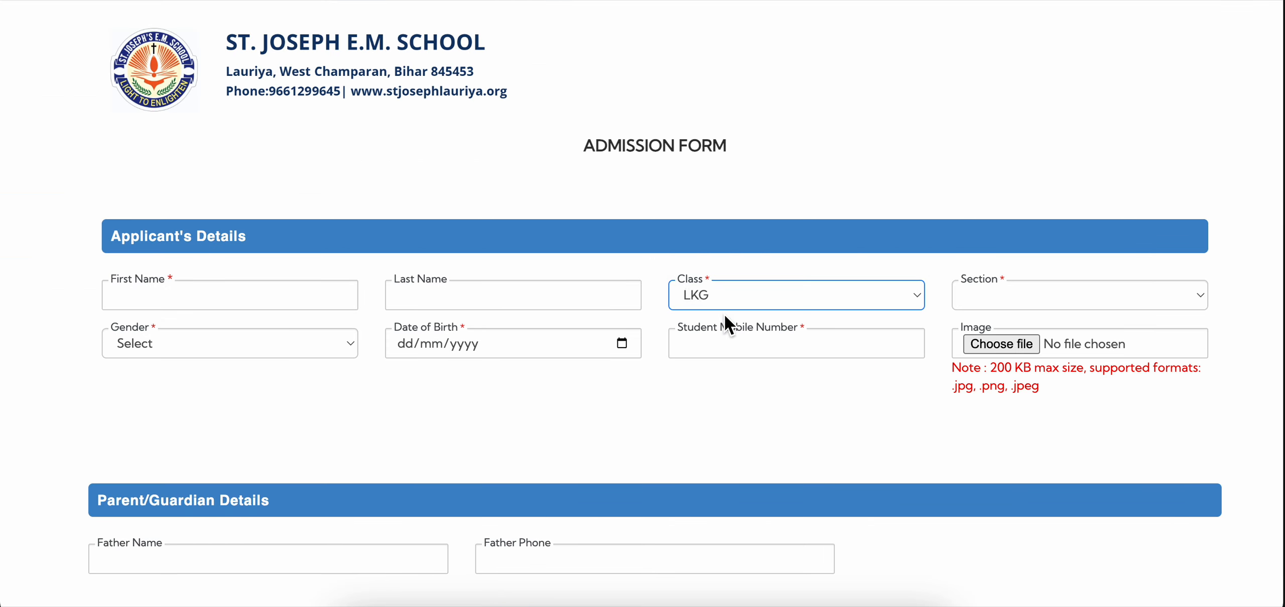
click(1021, 306)
click(1003, 317)
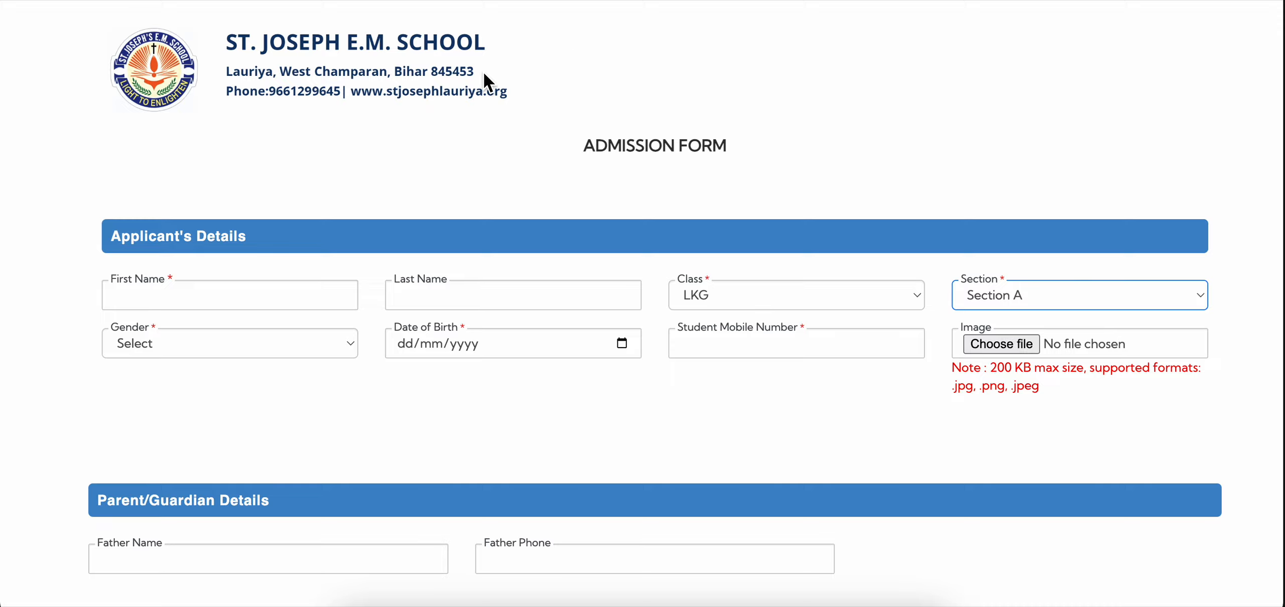
key(super+shift+5)
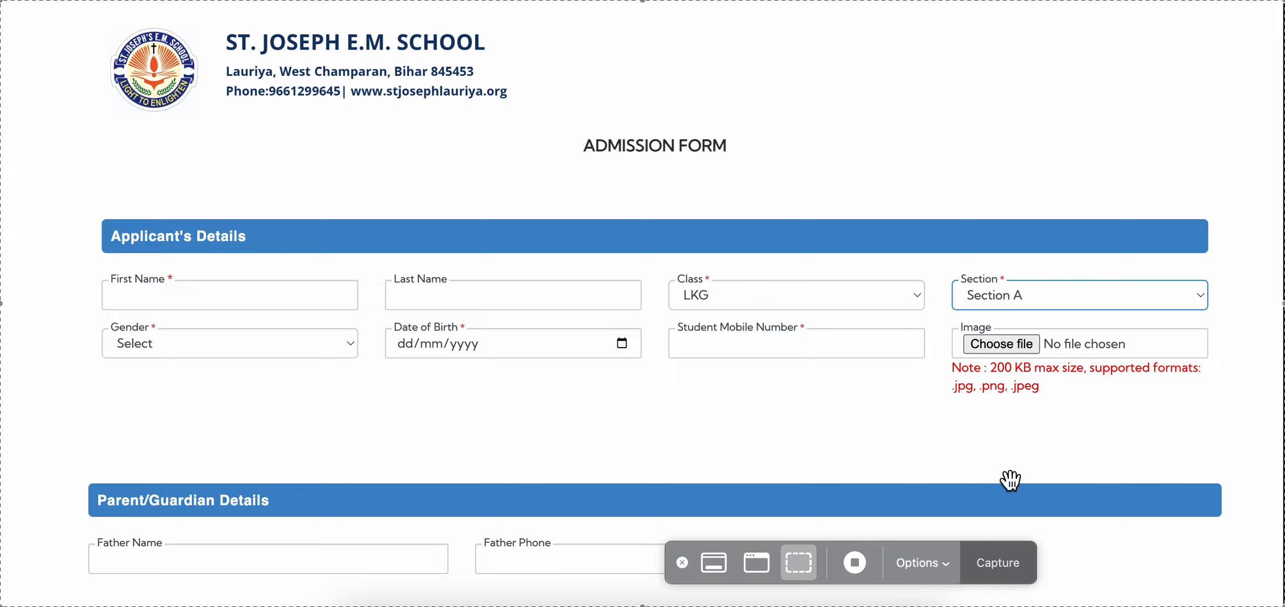